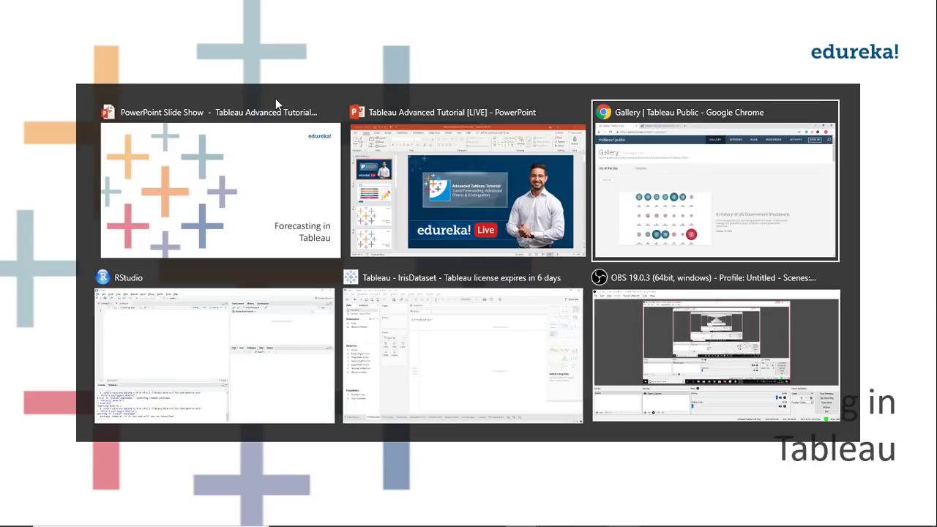
pyautogui.hotkey('alt', 'Tab')
pyautogui.hotkey('alt', 'Tab')
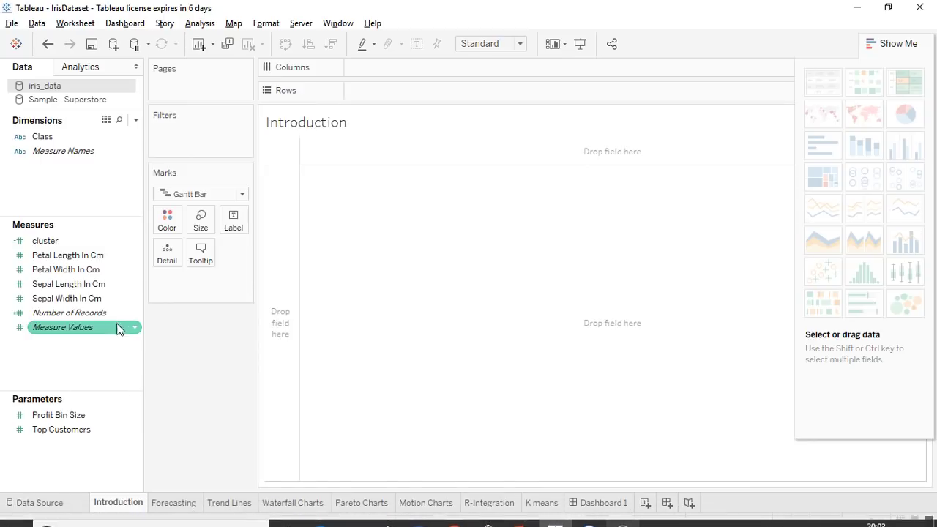
# Switch to the Sample - Superstore data source, review its Orders table, then return to Introduction.
pyautogui.click(65, 98)
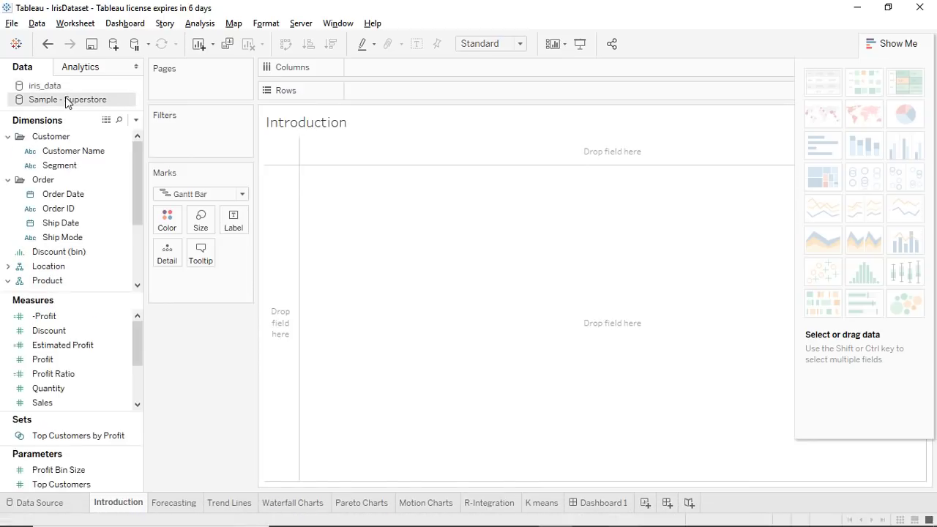
pyautogui.click(32, 502)
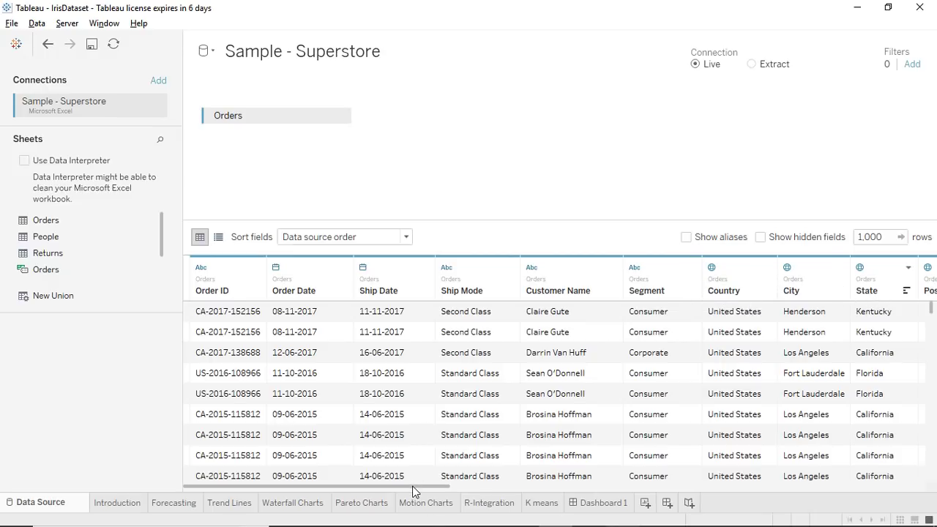
pyautogui.moveTo(412, 486)
pyautogui.mouseDown()
pyautogui.moveTo(761, 478)
pyautogui.moveTo(653, 516)
pyautogui.moveTo(288, 483)
pyautogui.mouseUp()
pyautogui.click(112, 505)
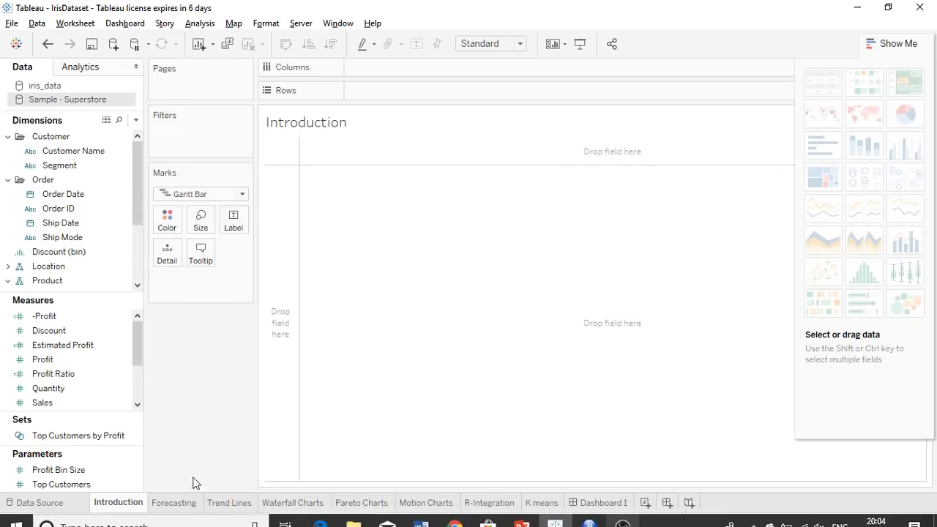
# On the Forecasting sheet, plot SUM(Sales) against YEAR(Order Date) as a line.
pyautogui.click(164, 498)
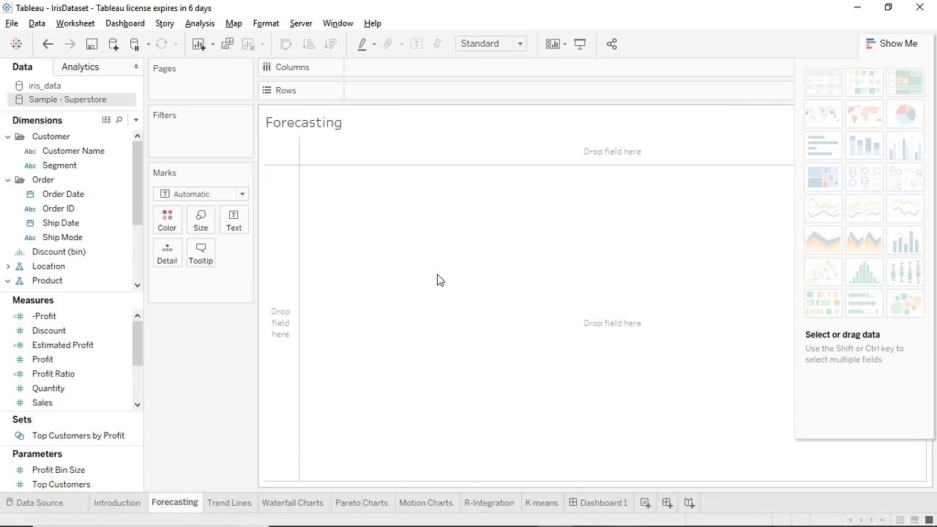
pyautogui.click(87, 194)
pyautogui.moveTo(87, 194); pyautogui.dragTo(404, 65)
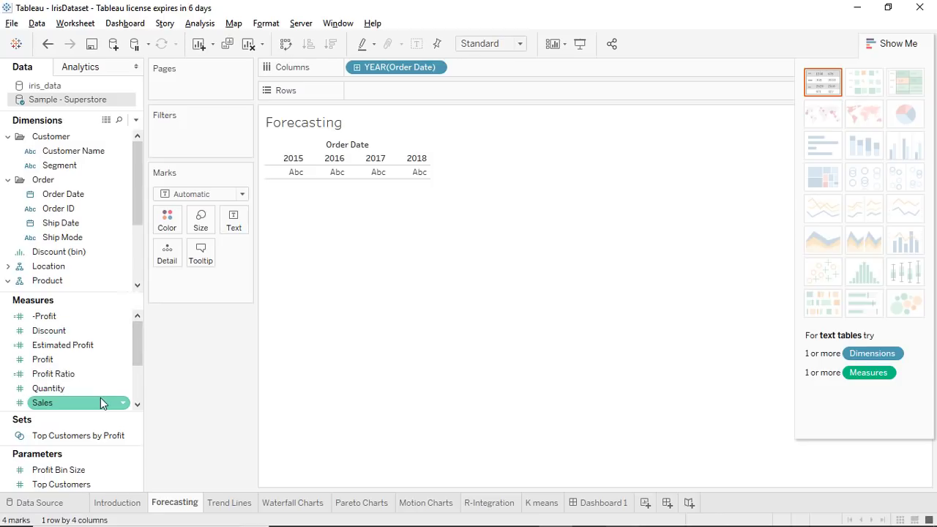
pyautogui.moveTo(101, 404); pyautogui.dragTo(431, 91)
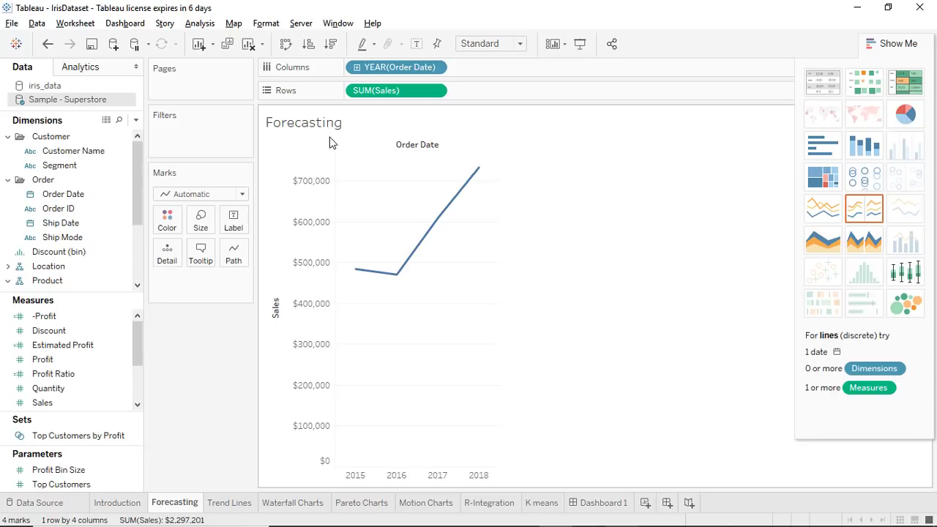
# Turn on Show Forecast for the yearly Sales line.
pyautogui.click(198, 24)
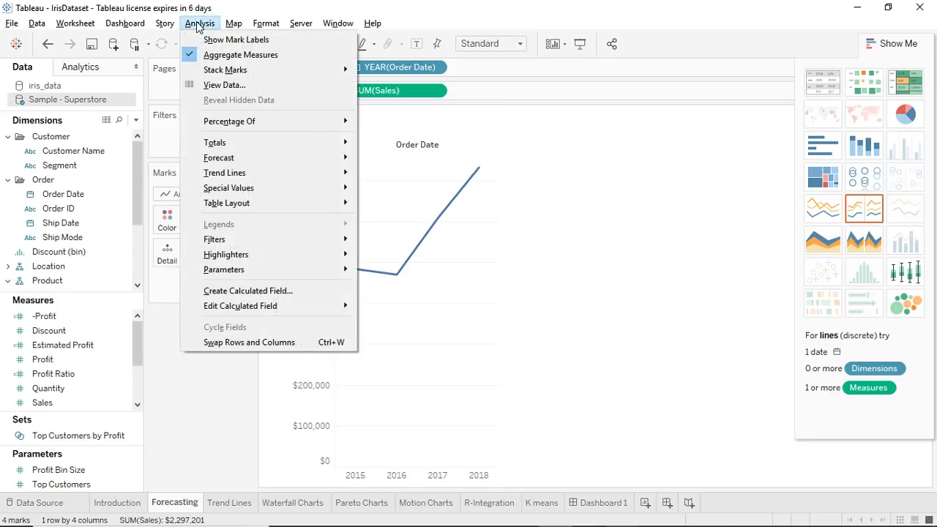
pyautogui.moveTo(219, 158)
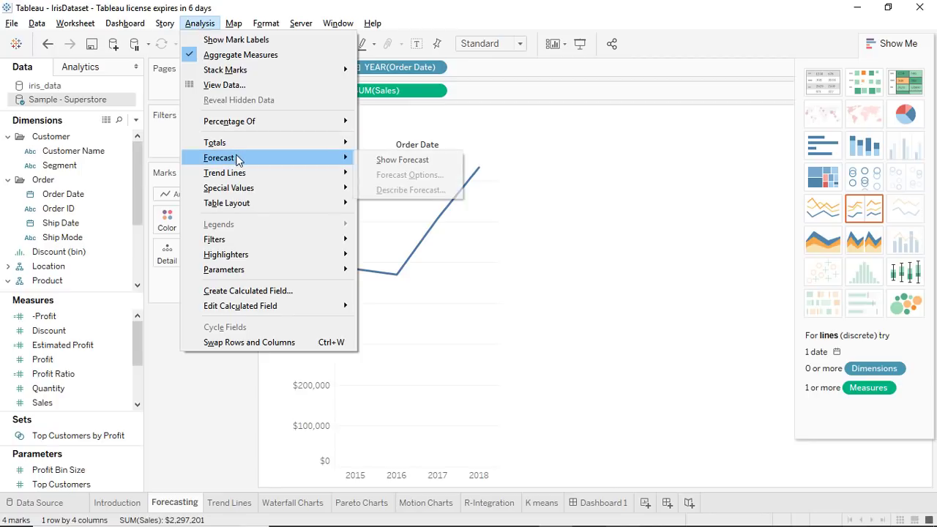
pyautogui.click(402, 160)
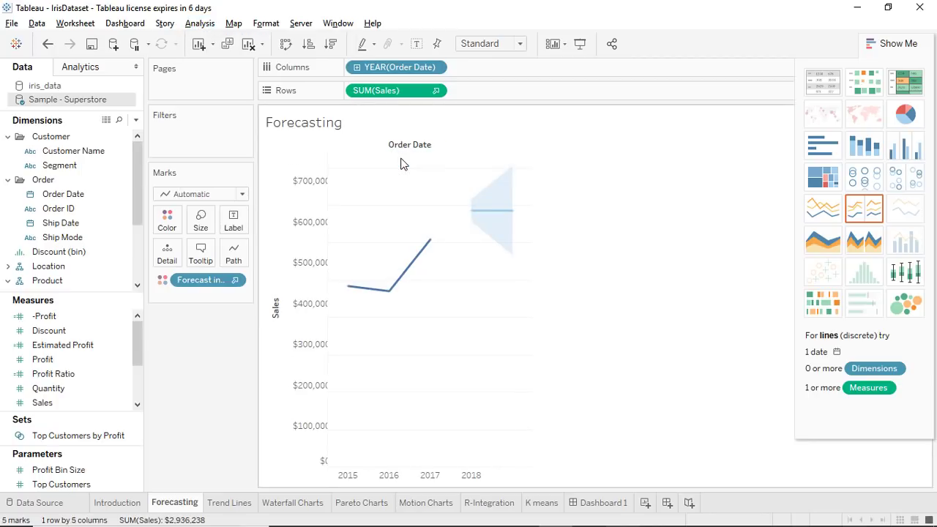
pyautogui.click(492, 221)
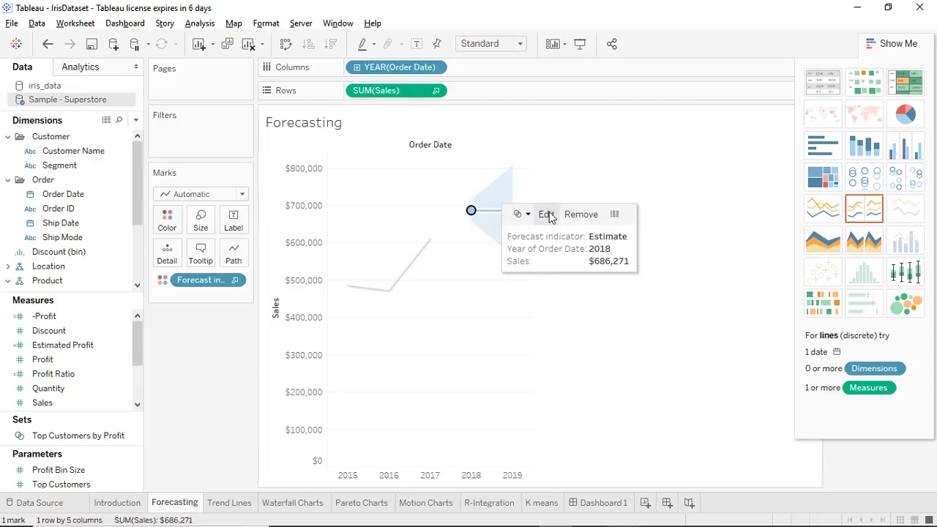
# Set the forecast length to exactly 2 years, keeping aggregation at Automatic (Quarters).
pyautogui.click(547, 214)
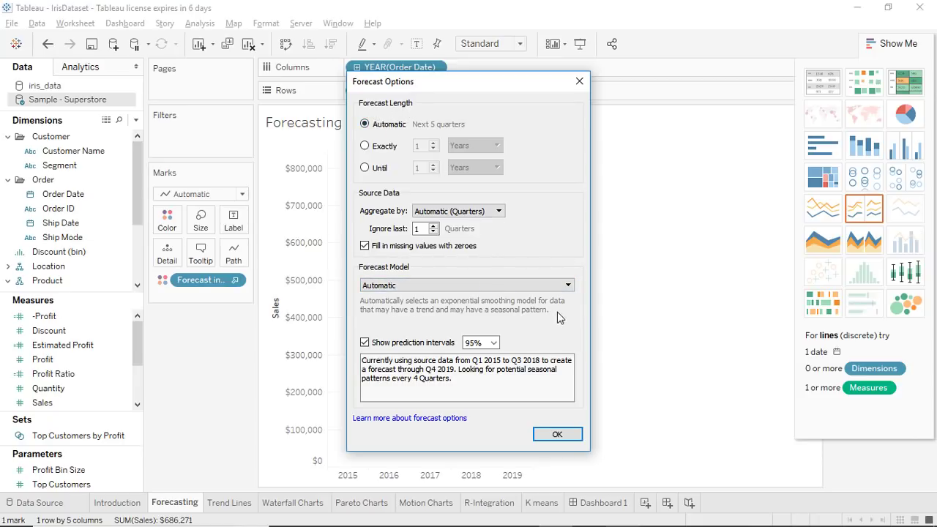
pyautogui.click(568, 285)
pyautogui.click(498, 212)
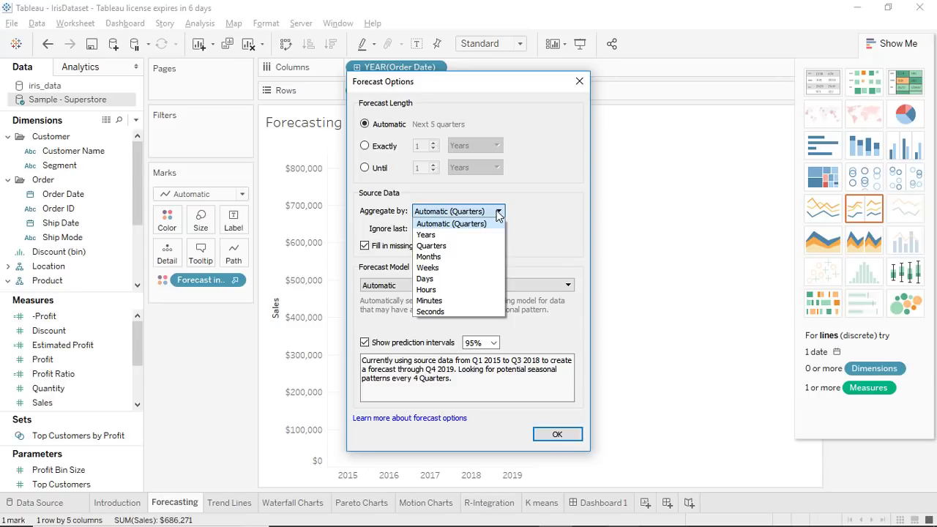
pyautogui.click(498, 212)
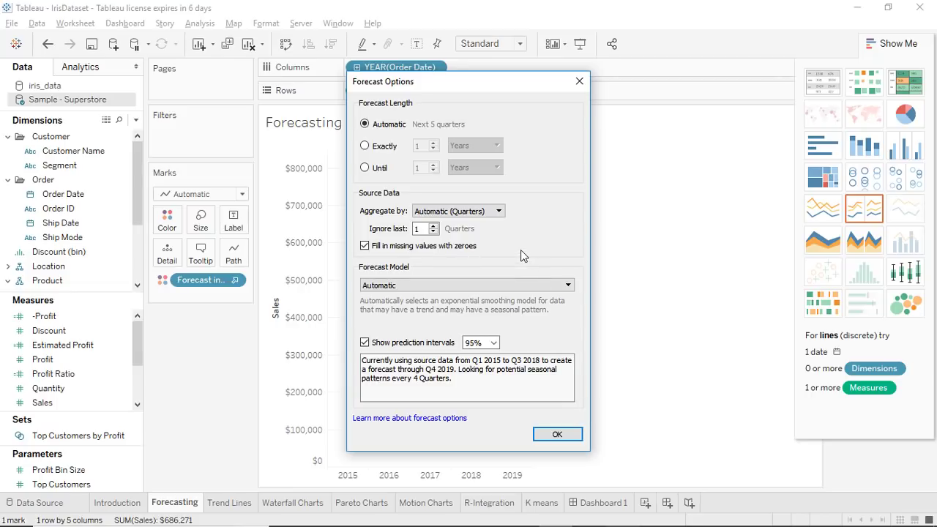
pyautogui.click(364, 146)
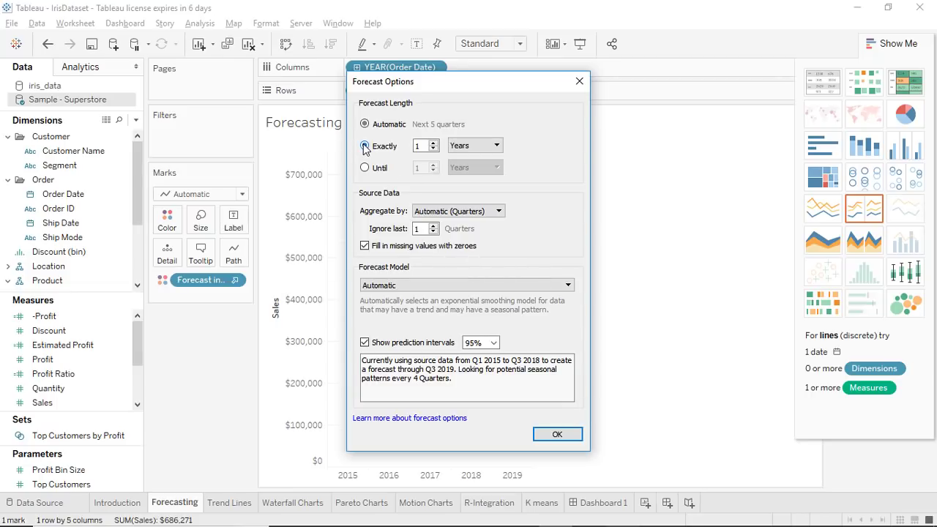
pyautogui.click(364, 167)
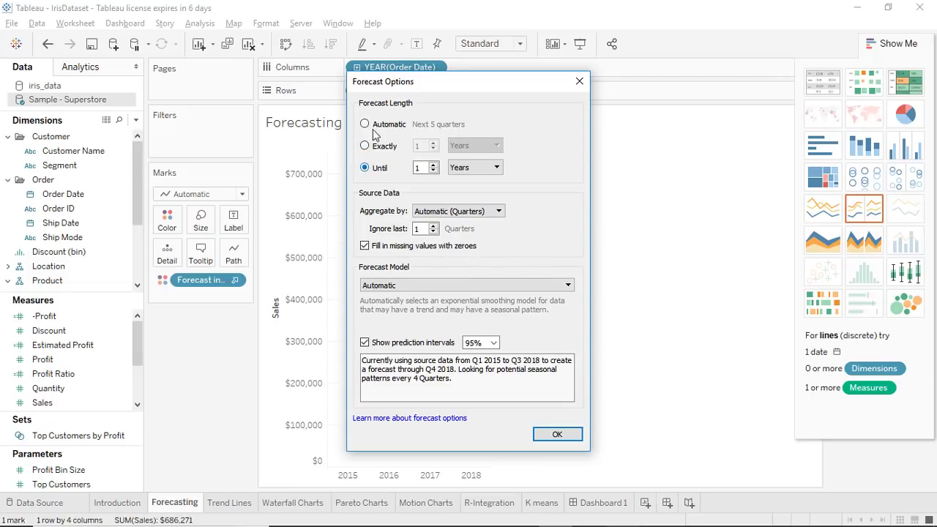
pyautogui.click(364, 146)
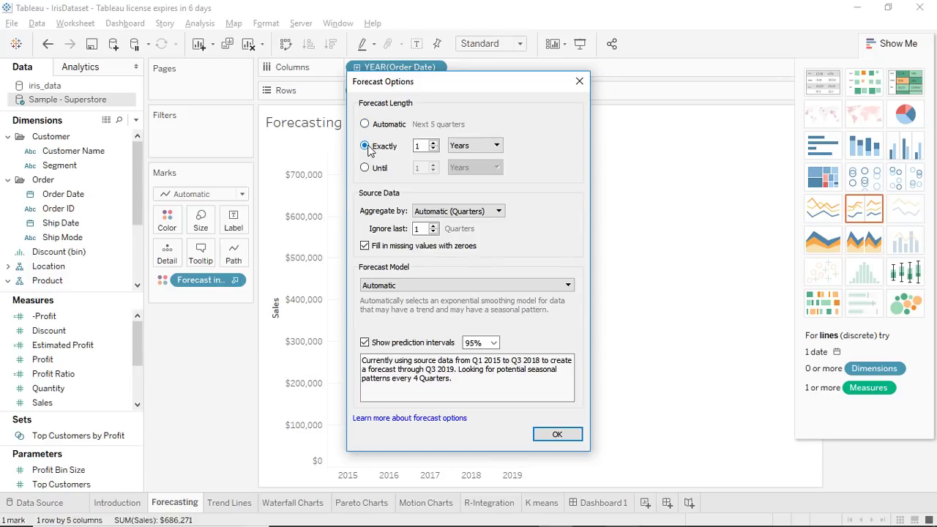
pyautogui.click(434, 142)
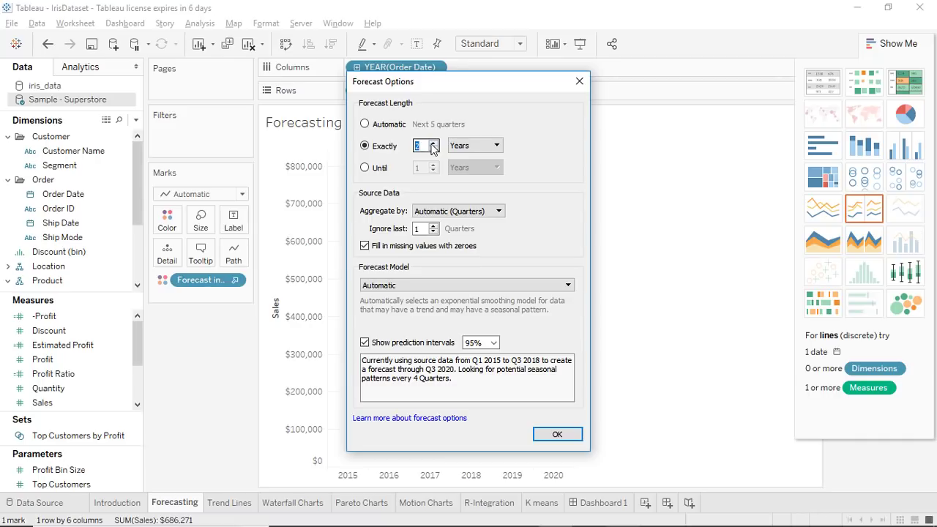
pyautogui.click(550, 436)
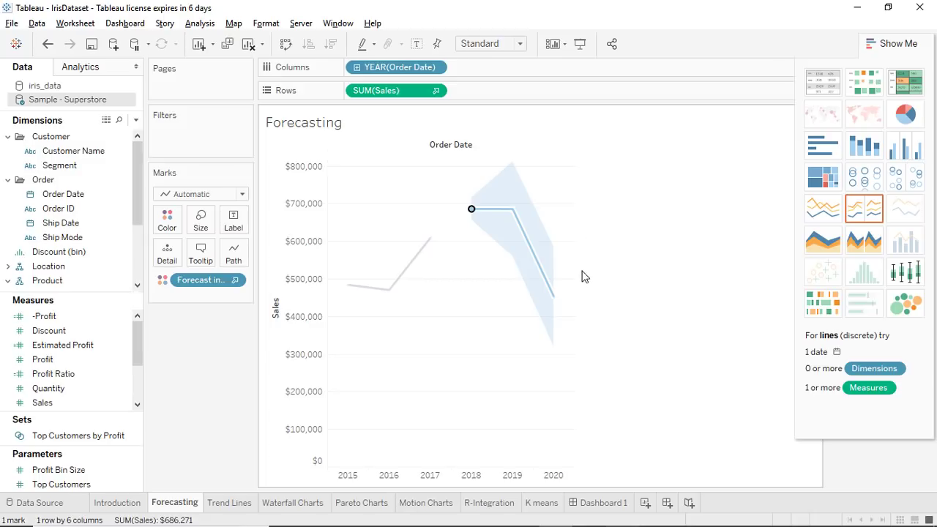
pyautogui.rightClick(517, 208)
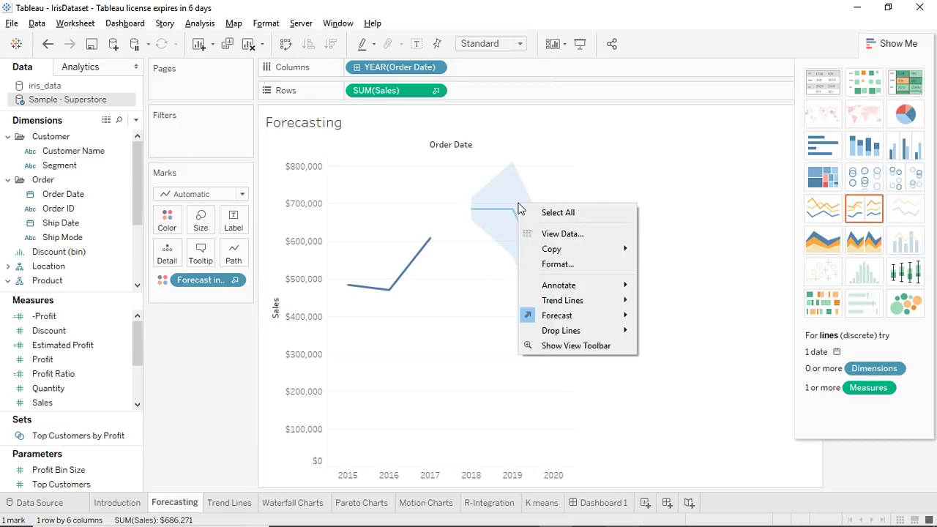
pyautogui.click(498, 212)
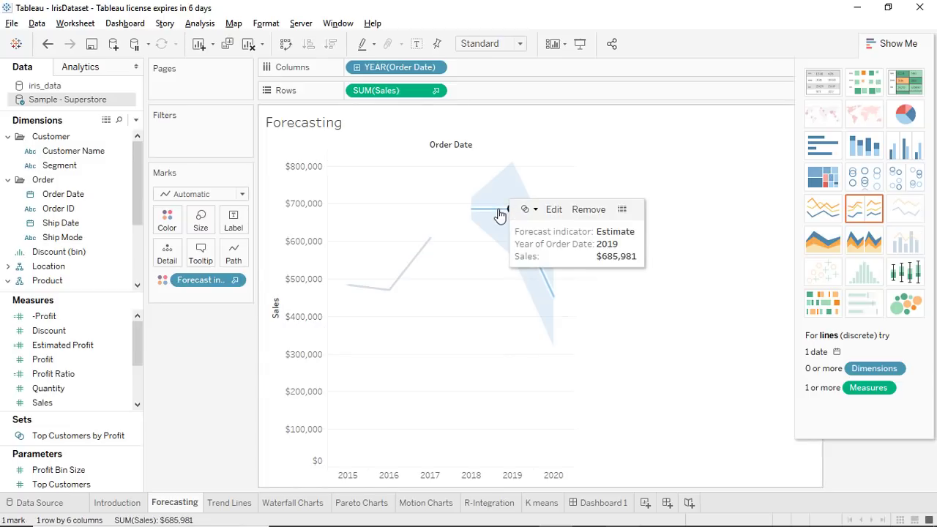
pyautogui.rightClick(499, 213)
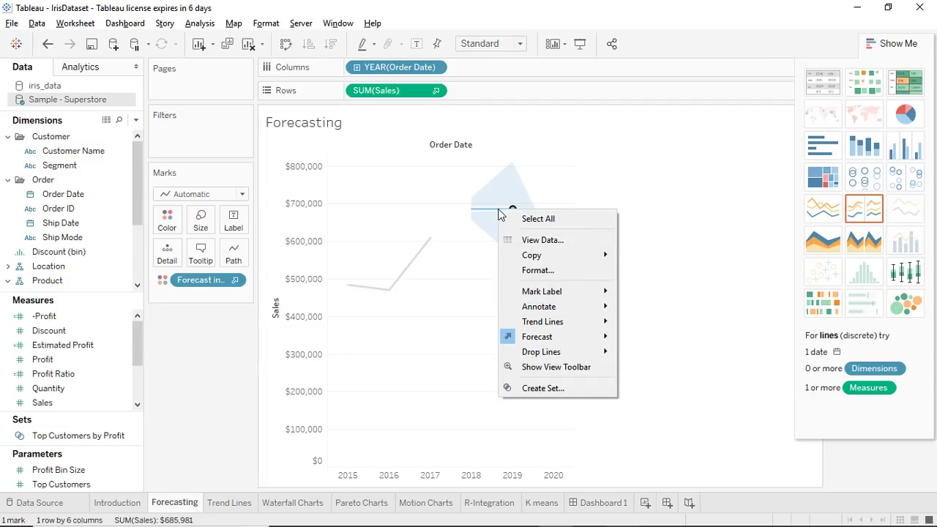
pyautogui.moveTo(537, 337)
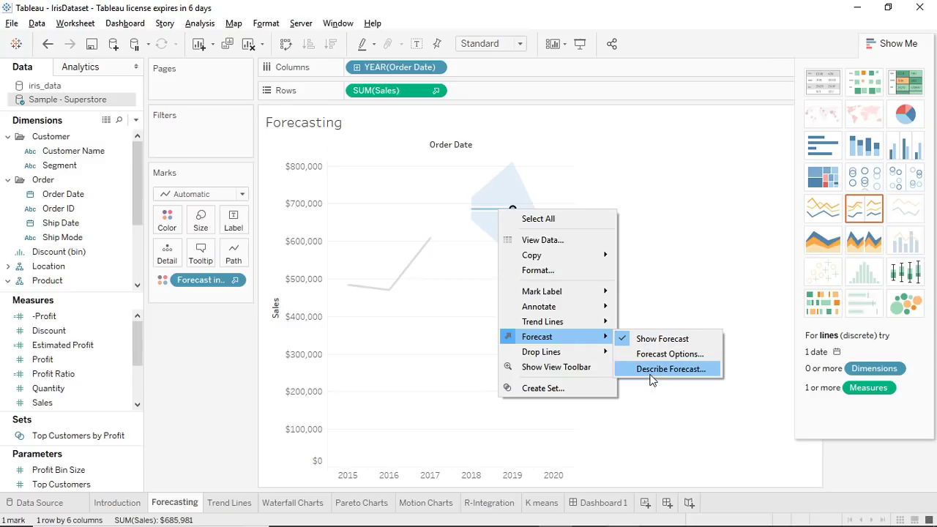
pyautogui.click(650, 371)
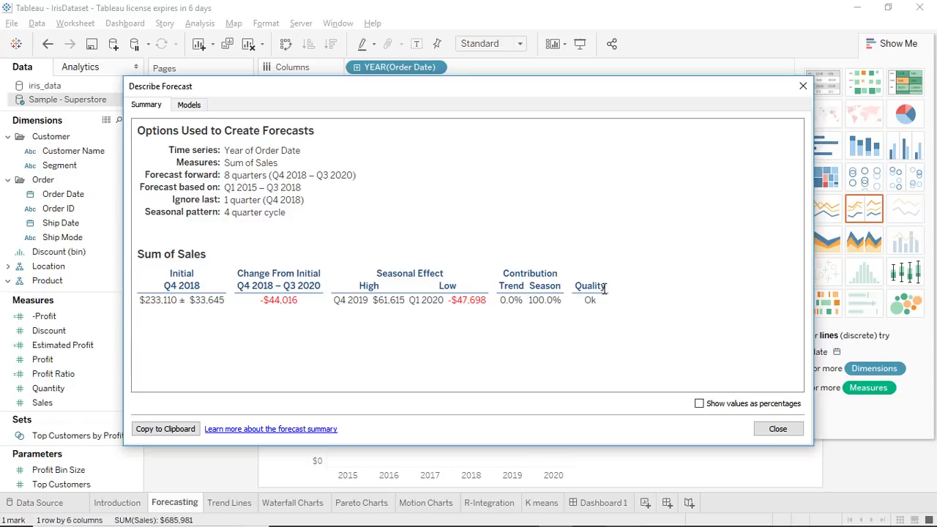
pyautogui.click(699, 404)
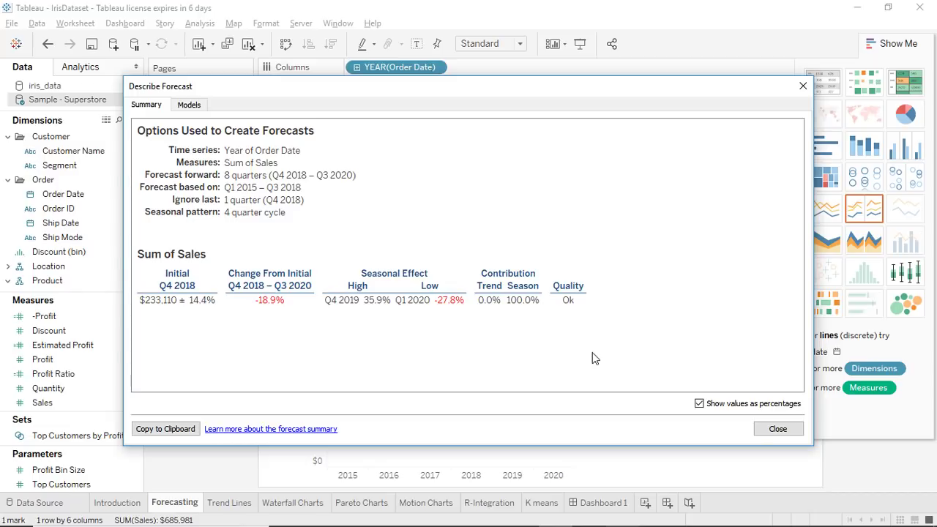
pyautogui.click(780, 434)
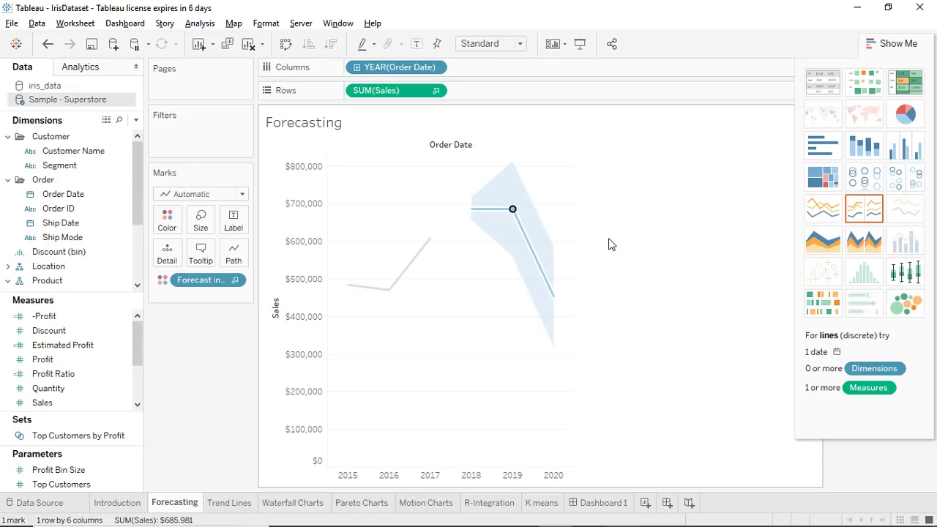
# Switch windows with Alt+Tab to follow the slide show.
pyautogui.hotkey('alt', 'Tab')
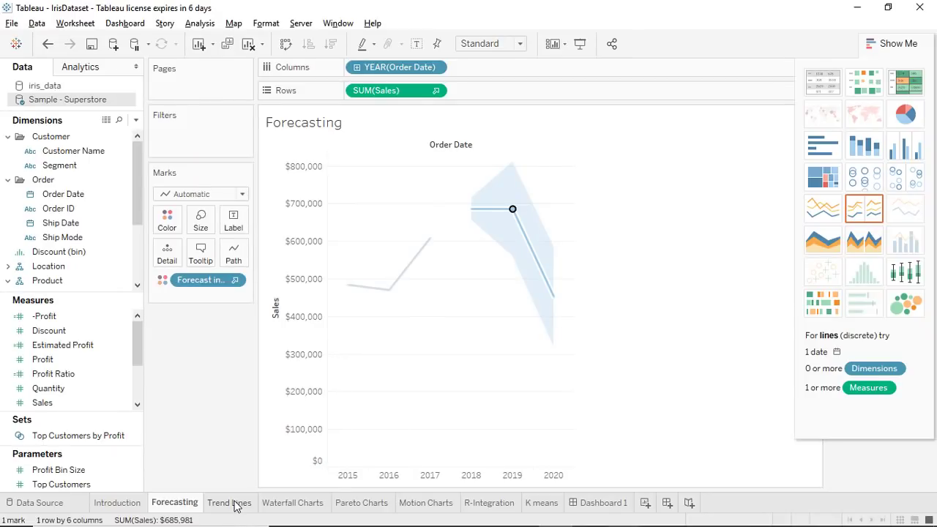
pyautogui.click(229, 503)
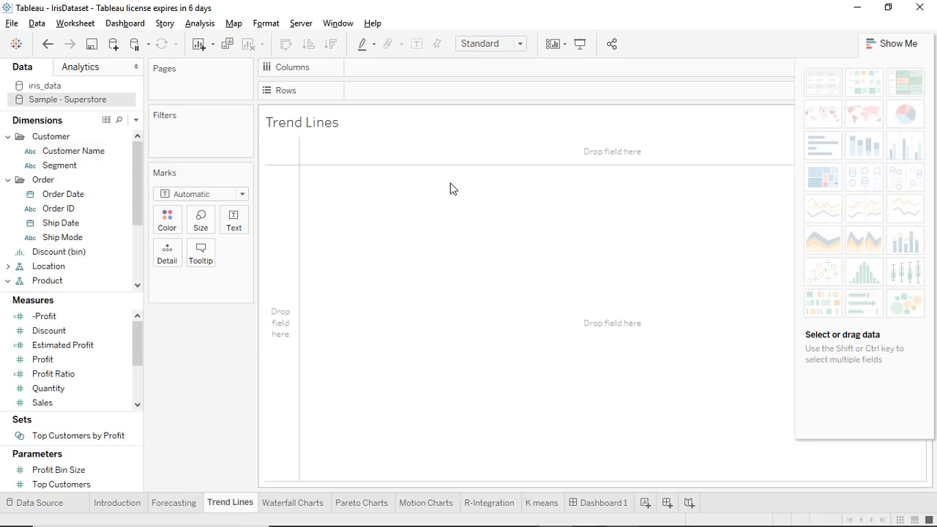
# Plot SUM(Sales) by YEAR(Order Date) on Trend Lines and check the Analysis trend-line setting.
pyautogui.click(59, 165)
pyautogui.click(86, 151)
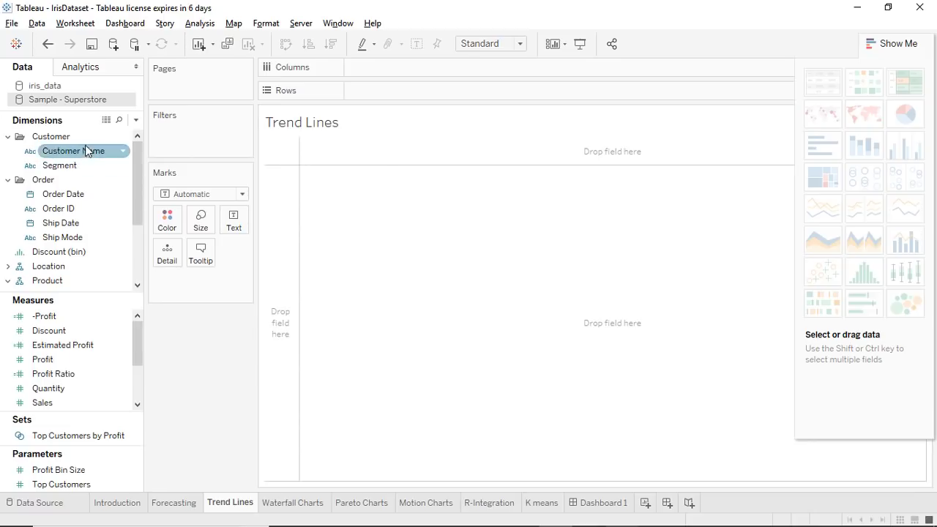
pyautogui.click(76, 193)
pyautogui.moveTo(76, 193)
pyautogui.mouseDown()
pyautogui.moveTo(200, 170)
pyautogui.moveTo(410, 72)
pyautogui.mouseUp()
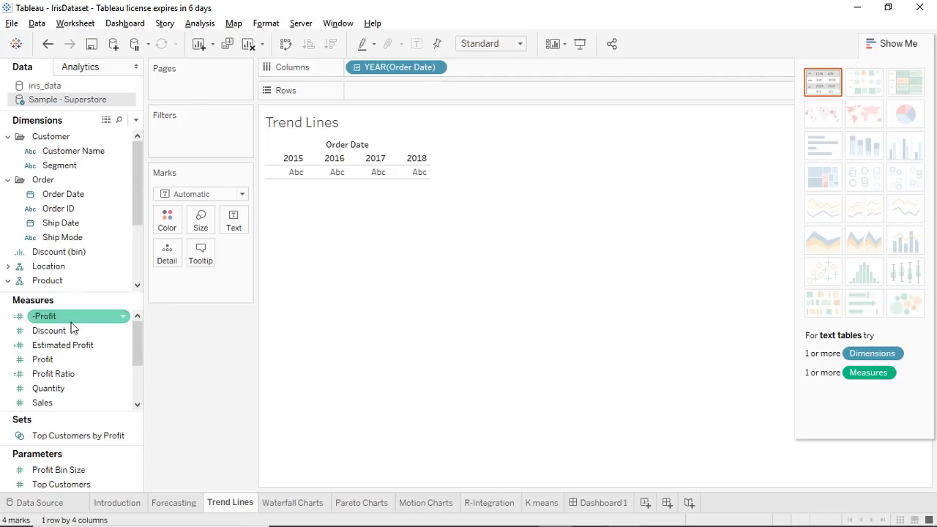
pyautogui.moveTo(106, 405); pyautogui.dragTo(423, 121)
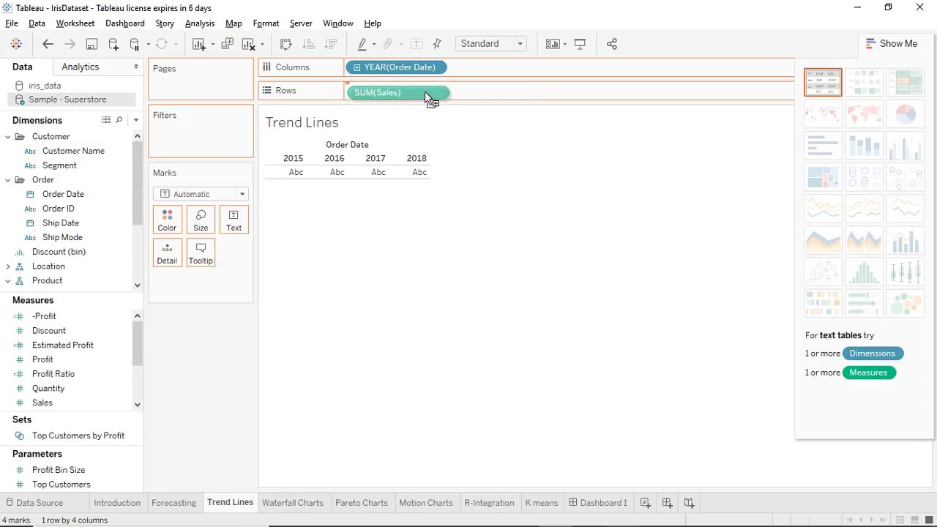
pyautogui.moveTo(423, 121); pyautogui.dragTo(424, 90)
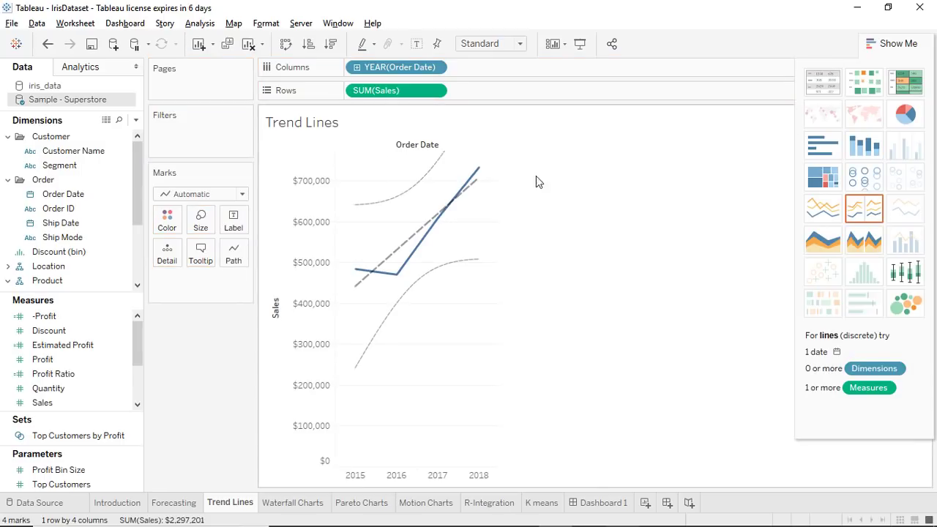
pyautogui.click(188, 24)
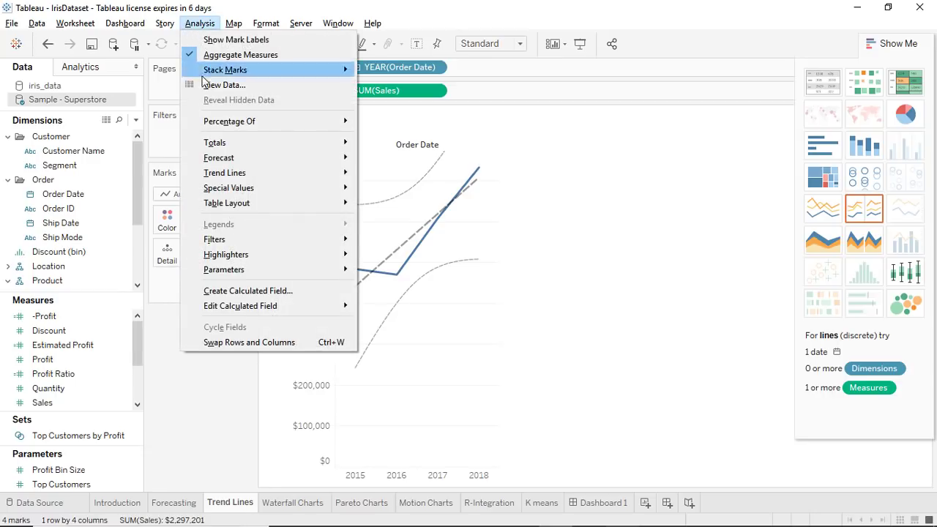
pyautogui.moveTo(225, 172)
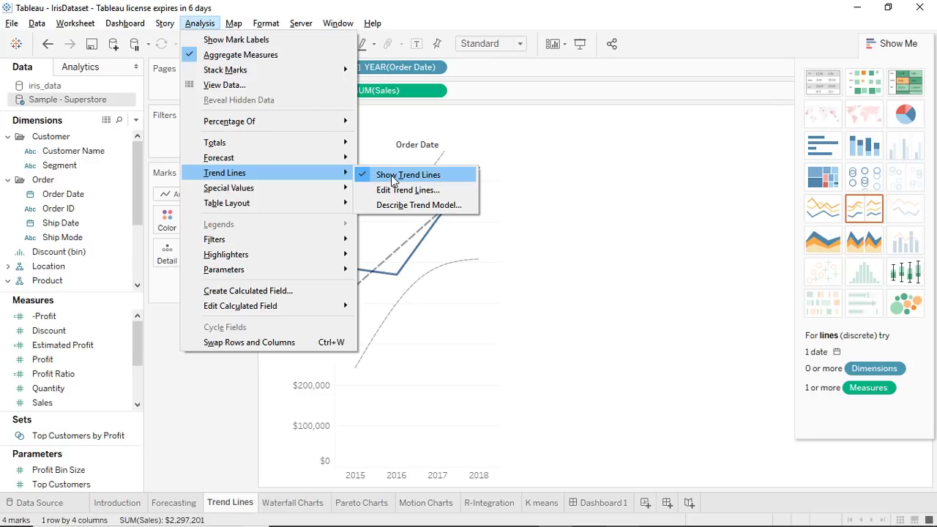
# Dismiss the Analysis menu, leaving the trend line model (R-squared 0.8647) visible.
pyautogui.click(620, 203)
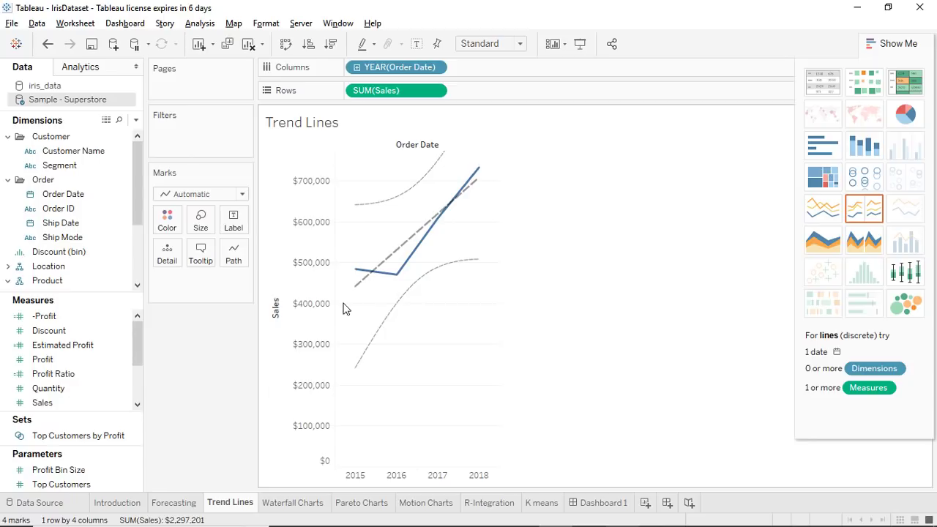
pyautogui.moveTo(371, 345)
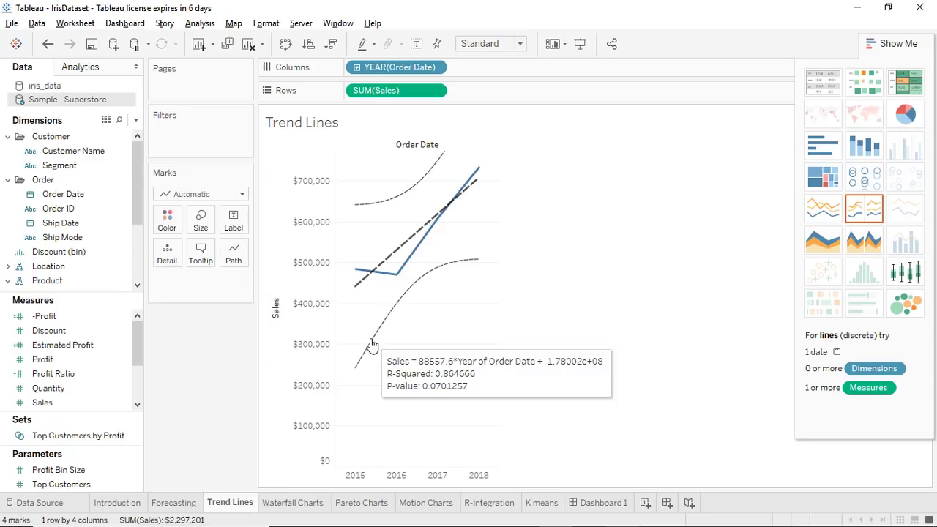
pyautogui.rightClick(371, 344)
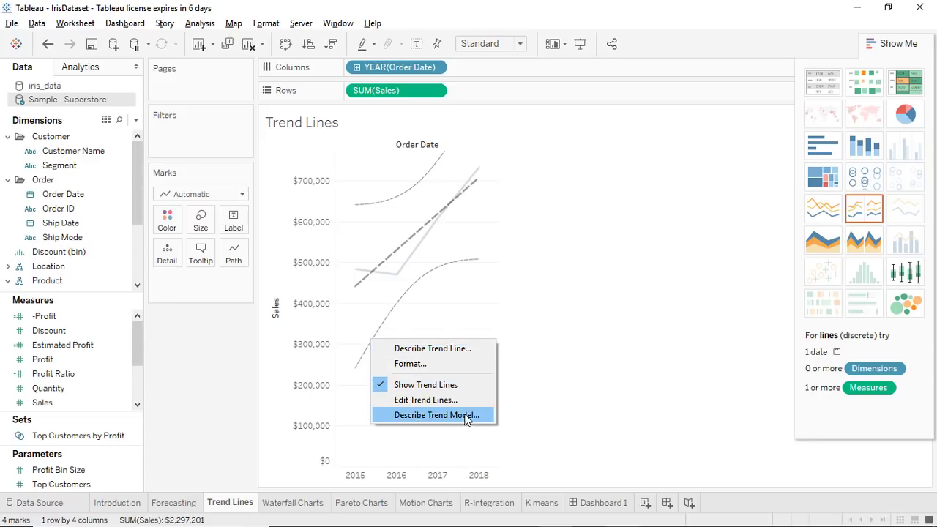
pyautogui.click(465, 416)
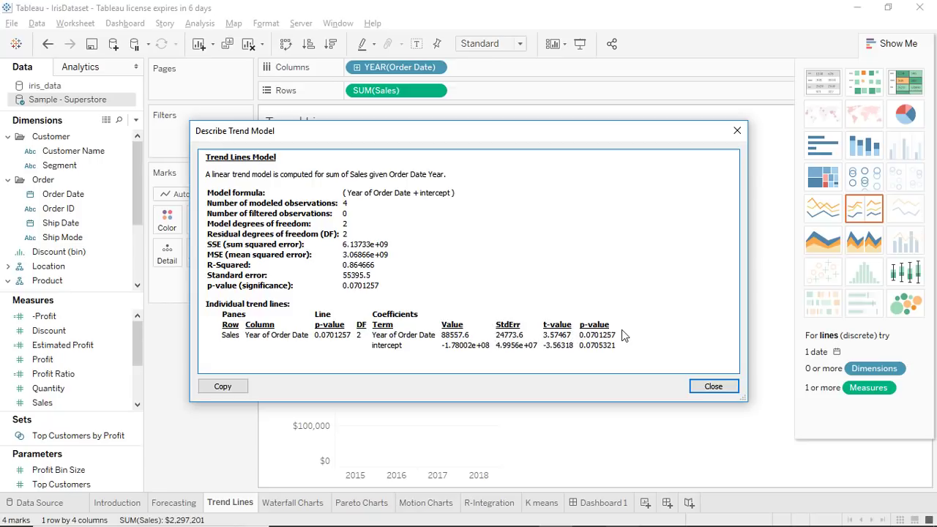
pyautogui.click(721, 387)
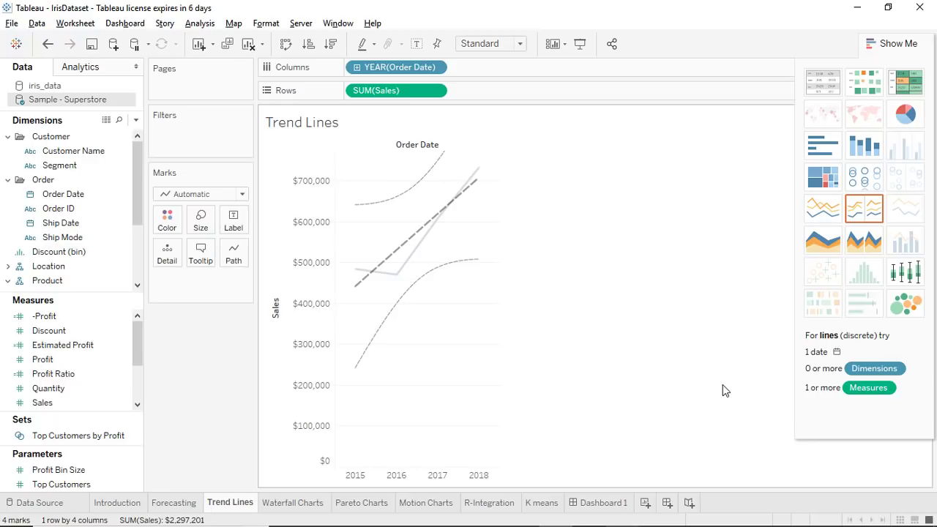
pyautogui.hotkey('alt', 'Tab')
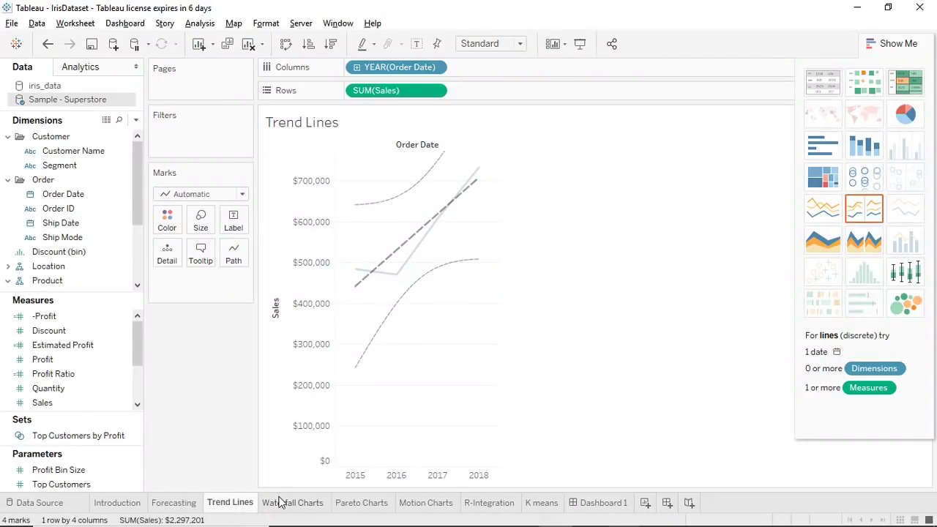
# Go to the empty Waterfall Charts worksheet tab.
pyautogui.click(278, 502)
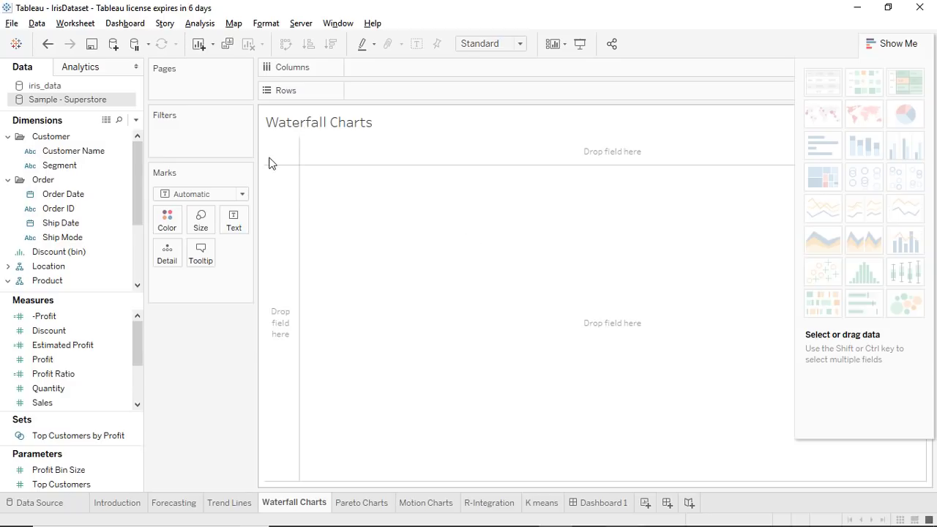
# Place YEAR(Order Date) on Columns and SUM(Profit) on Rows.
pyautogui.click(93, 196)
pyautogui.moveTo(92, 199); pyautogui.dragTo(451, 71)
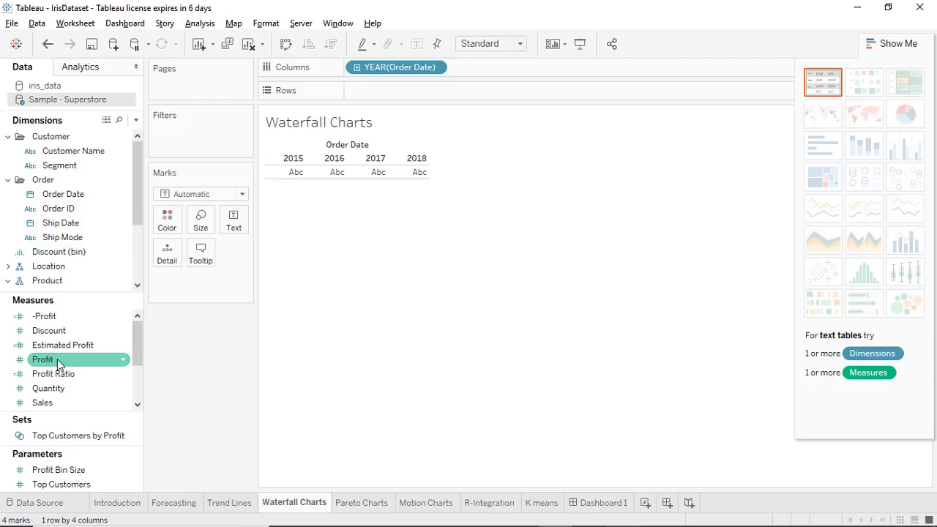
pyautogui.moveTo(57, 359); pyautogui.dragTo(382, 92)
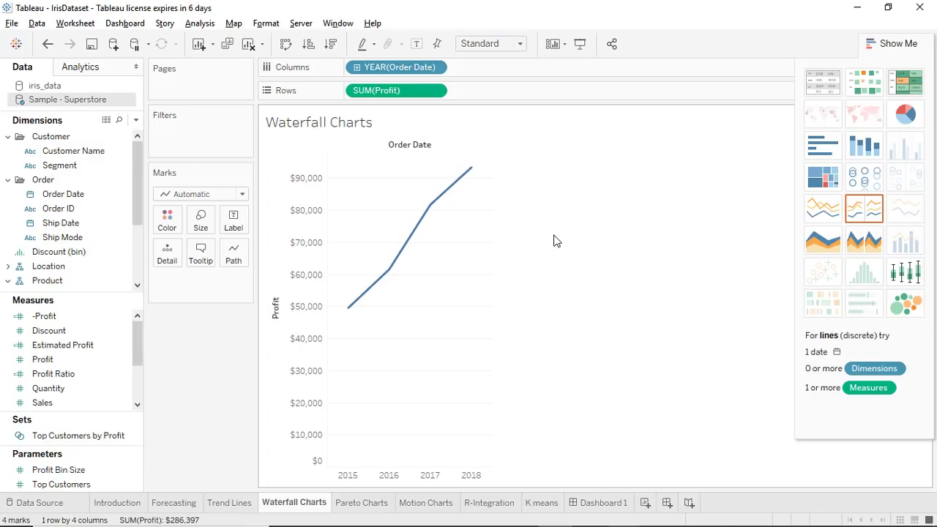
# Make SUM(Profit) a Running Total table calculation and set marks to Gantt Bar.
pyautogui.click(436, 92)
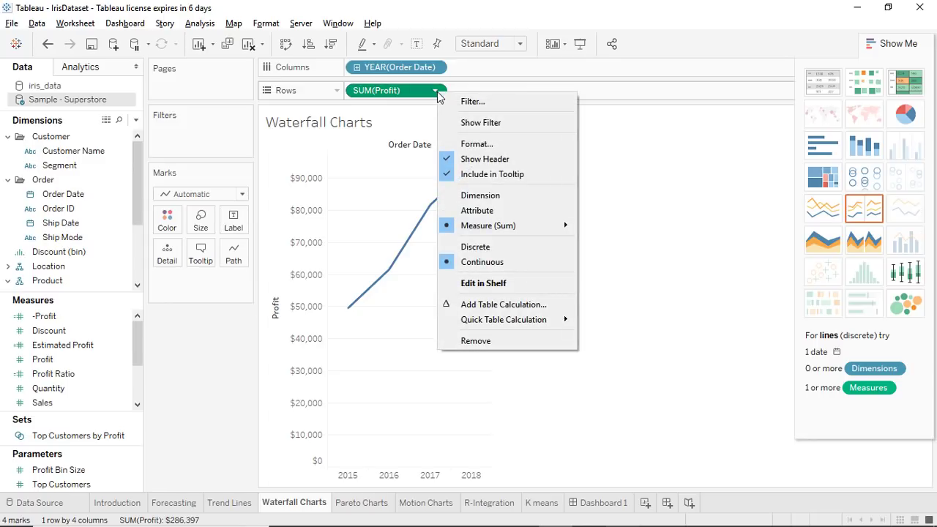
pyautogui.moveTo(503, 320)
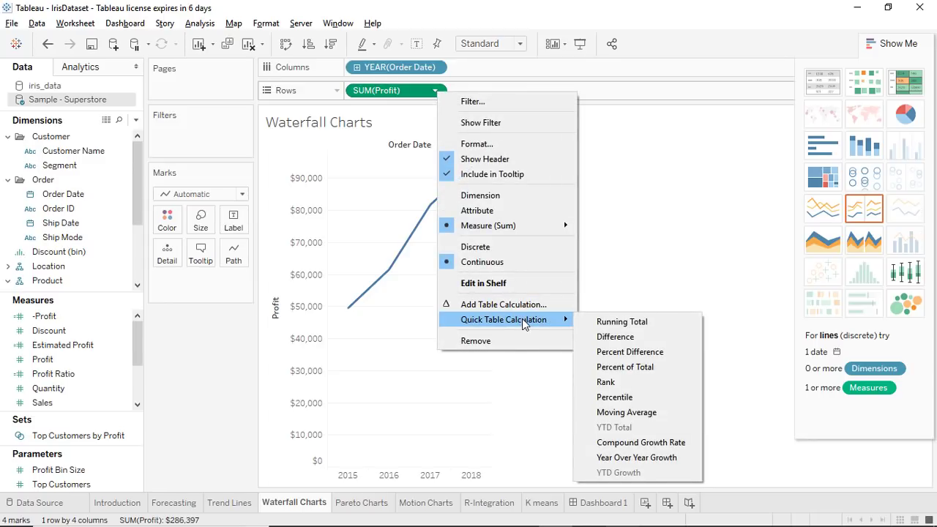
pyautogui.click(623, 323)
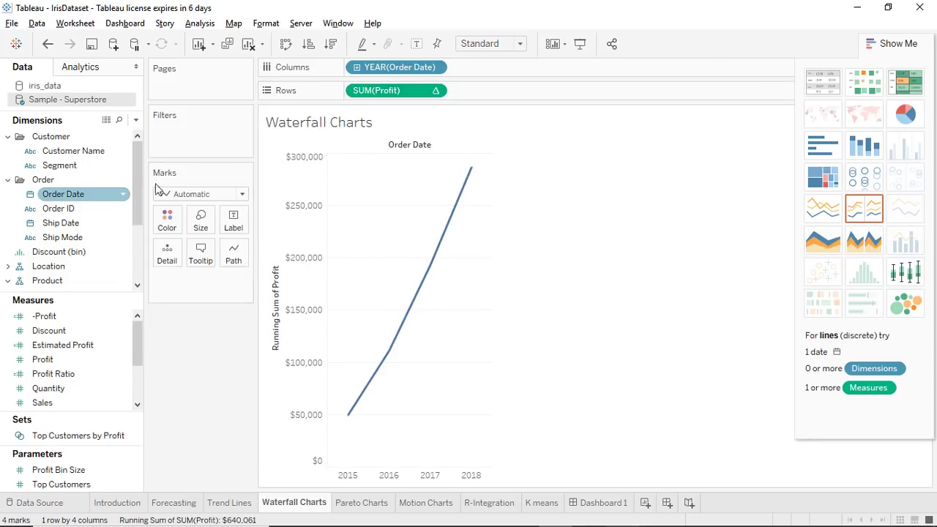
pyautogui.click(241, 195)
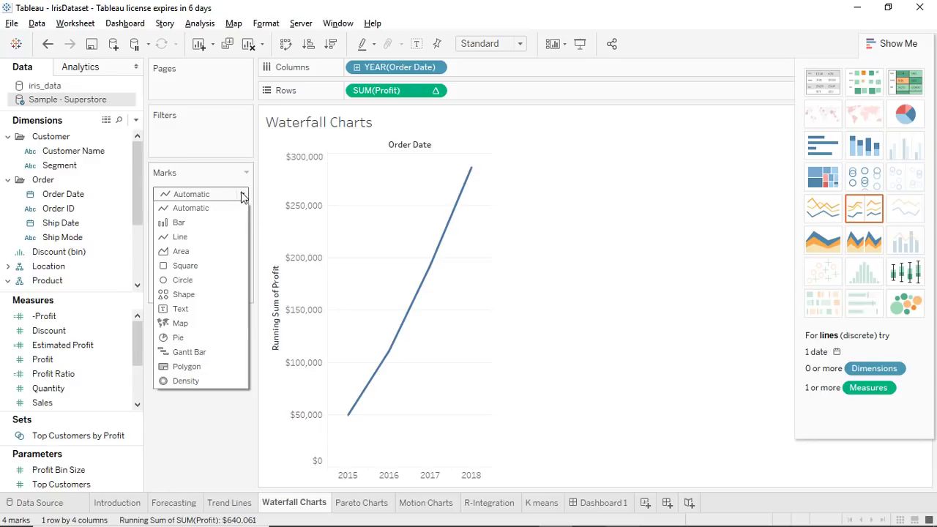
pyautogui.click(227, 359)
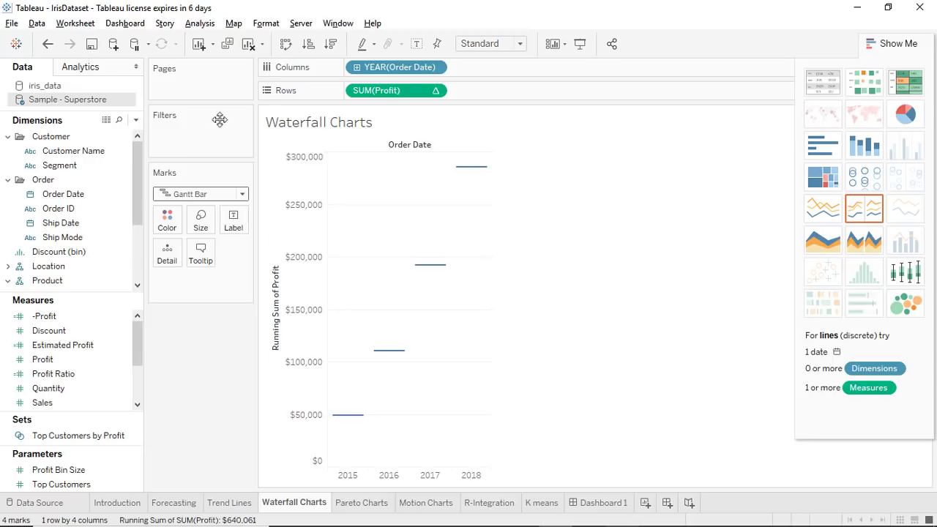
# Create a new calculated field named NegativeProfit.
pyautogui.click(212, 28)
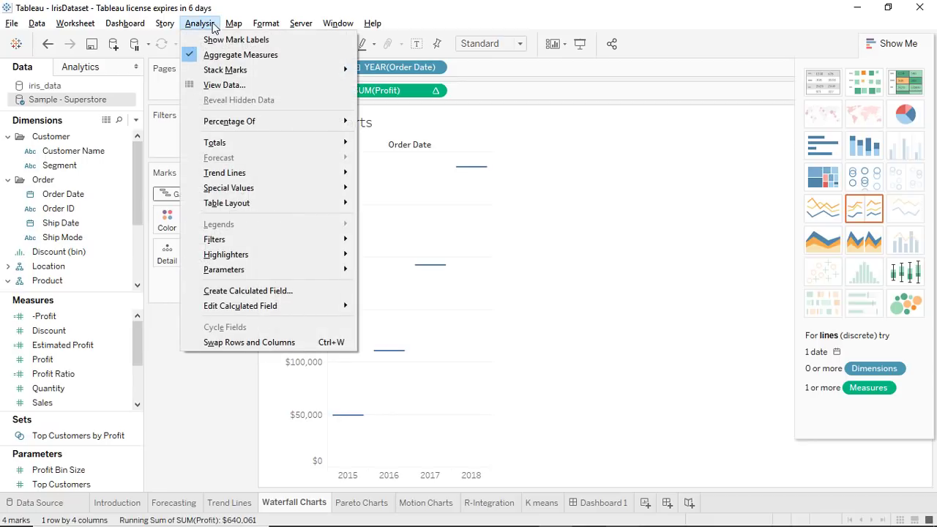
pyautogui.click(274, 289)
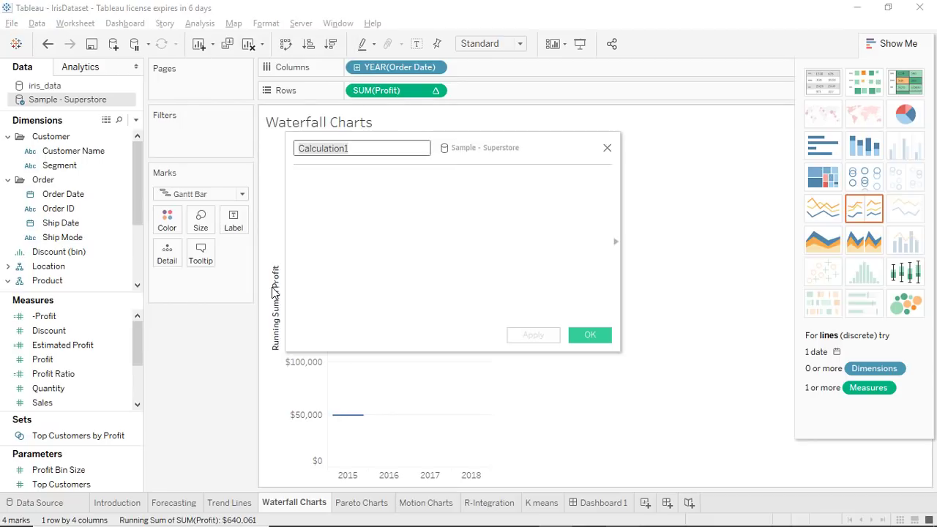
pyautogui.tripleClick(393, 148)
pyautogui.press('BackSpace')
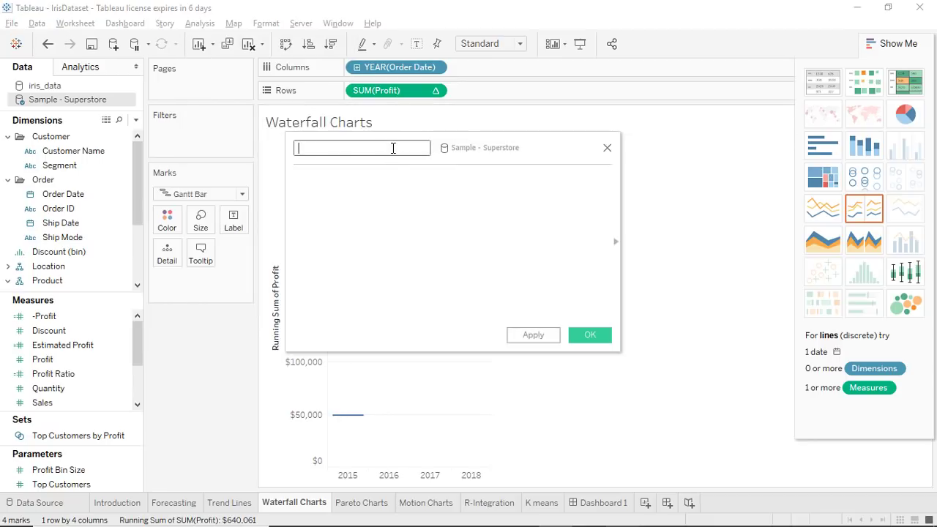
pyautogui.write('NegativeProfit')
# Enter the formula -[Profit] and apply it.
pyautogui.click(402, 178)
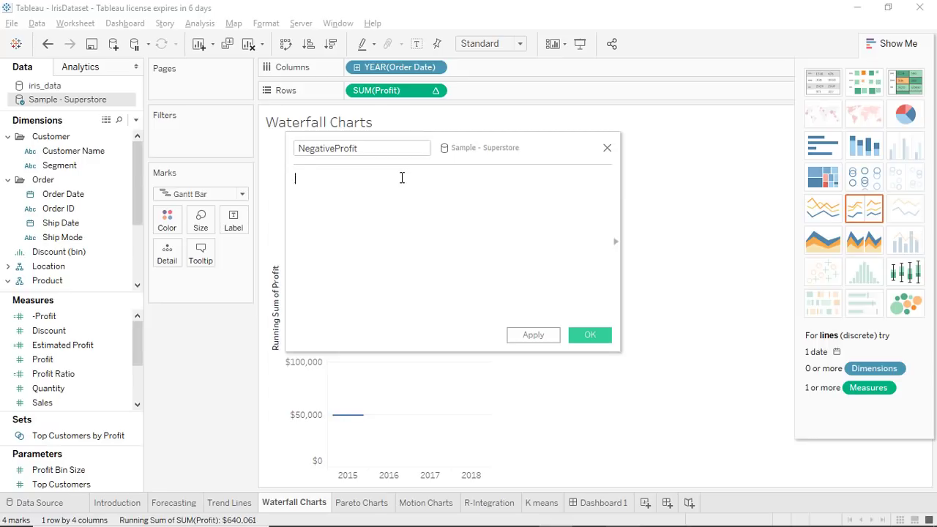
pyautogui.write('[P')
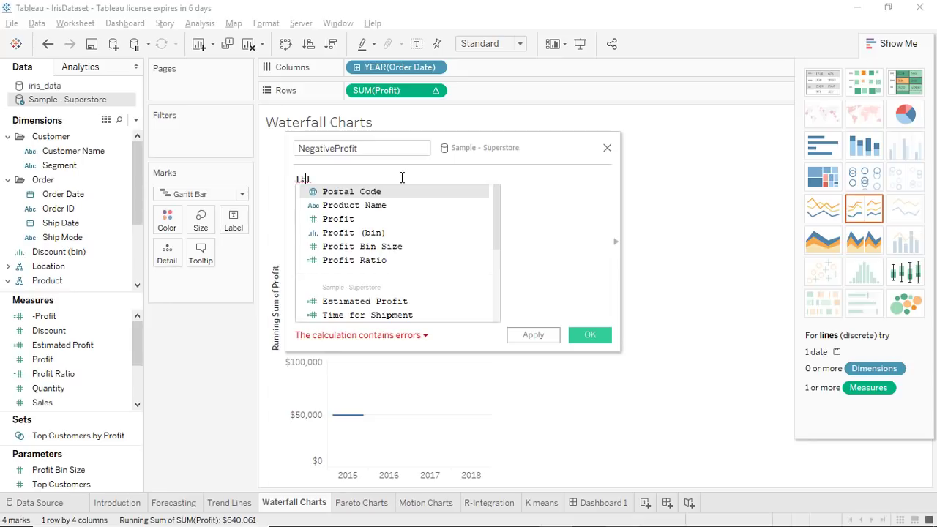
pyautogui.click(390, 219)
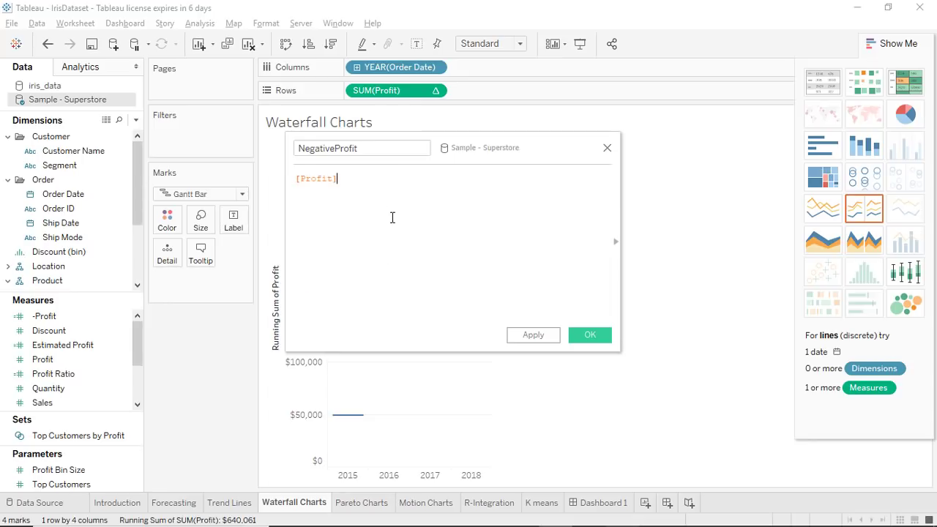
pyautogui.click(297, 181)
pyautogui.write('-')
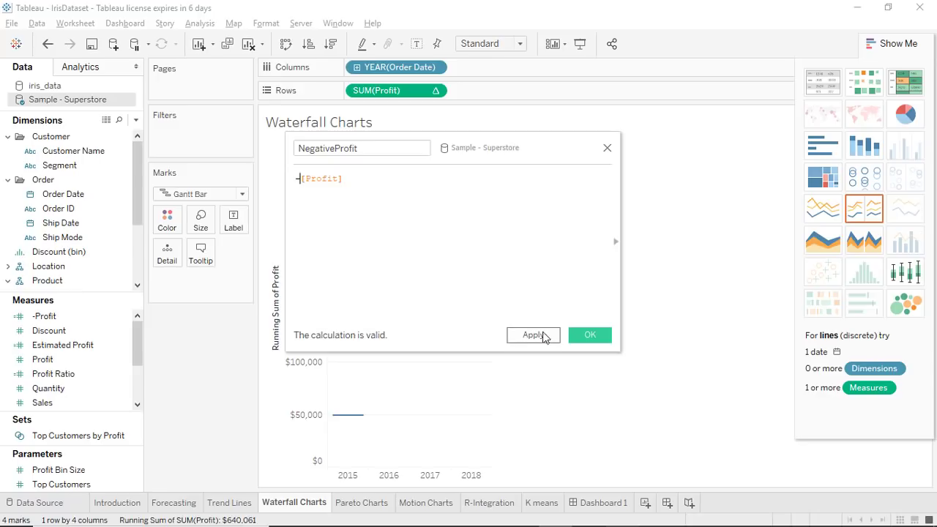
pyautogui.click(550, 337)
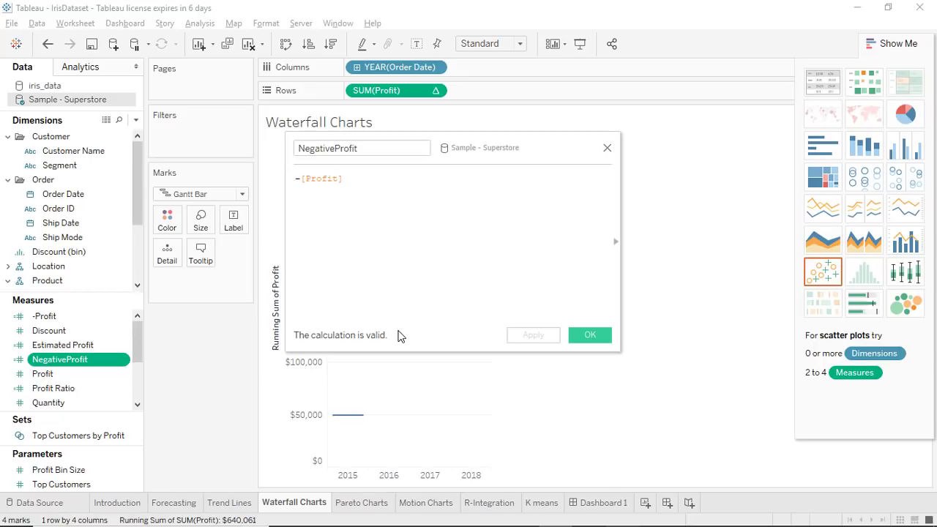
# Fix stray brackets so the formula reads -[Profit], then confirm with OK.
pyautogui.click(341, 179)
pyautogui.press('BackSpace')
pyautogui.press('BackSpace')
pyautogui.press('BackSpace')
pyautogui.press('BackSpace')
pyautogui.press('BackSpace')
pyautogui.press('BackSpace')
pyautogui.press('BackSpace')
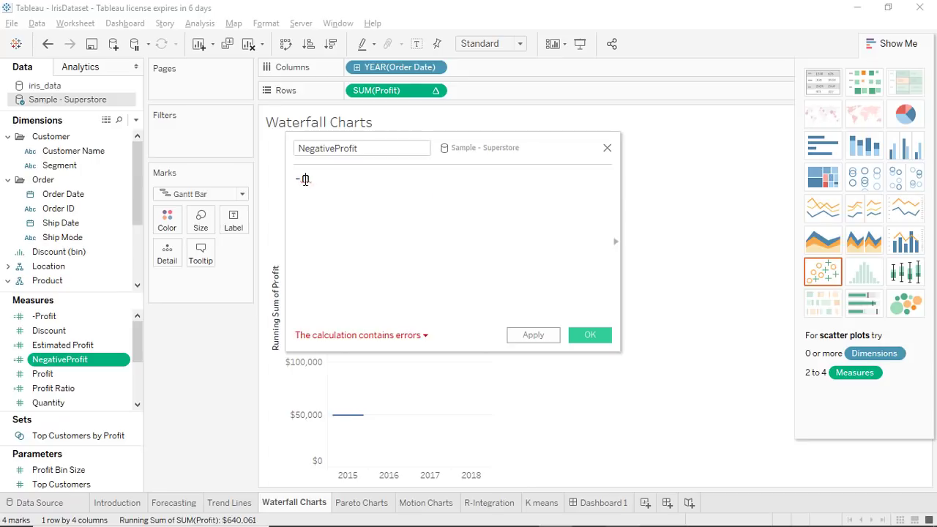
pyautogui.write('Profit')
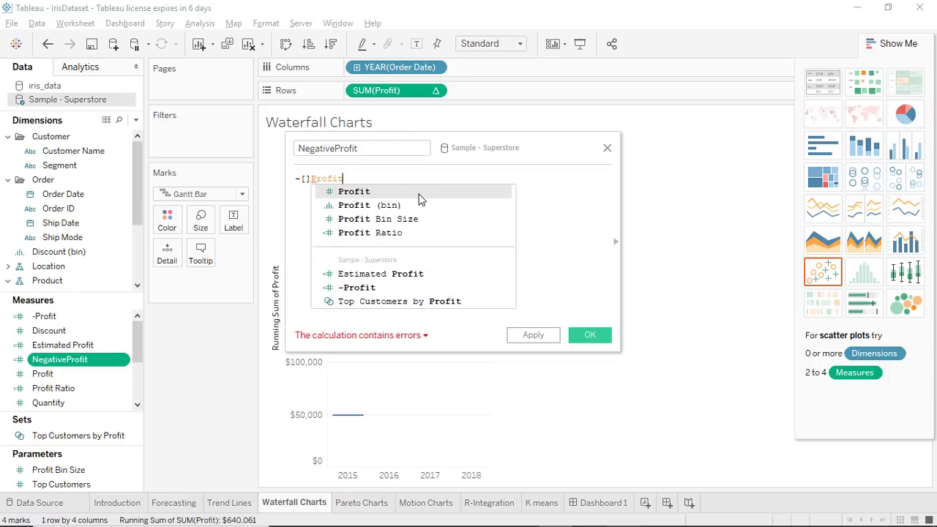
pyautogui.click(419, 193)
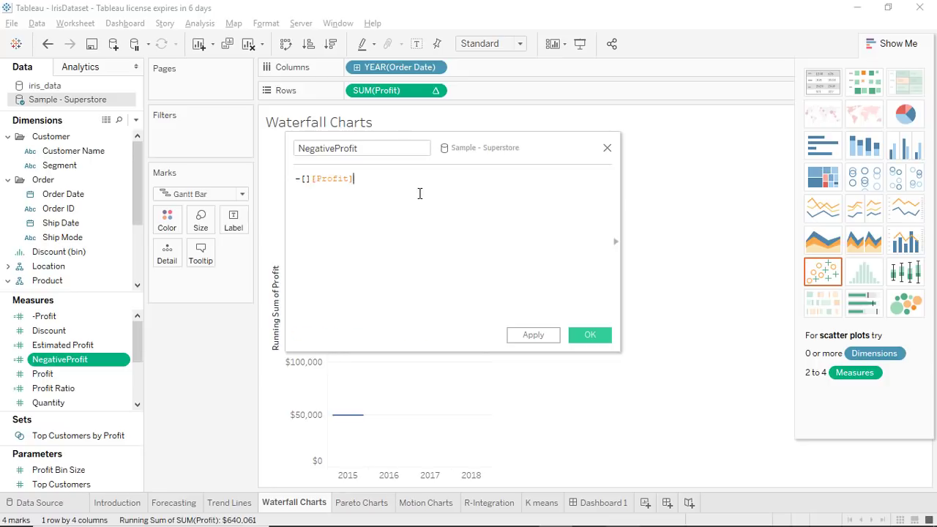
pyautogui.click(311, 180)
pyautogui.press('BackSpace')
pyautogui.press('BackSpace')
pyautogui.click(361, 183)
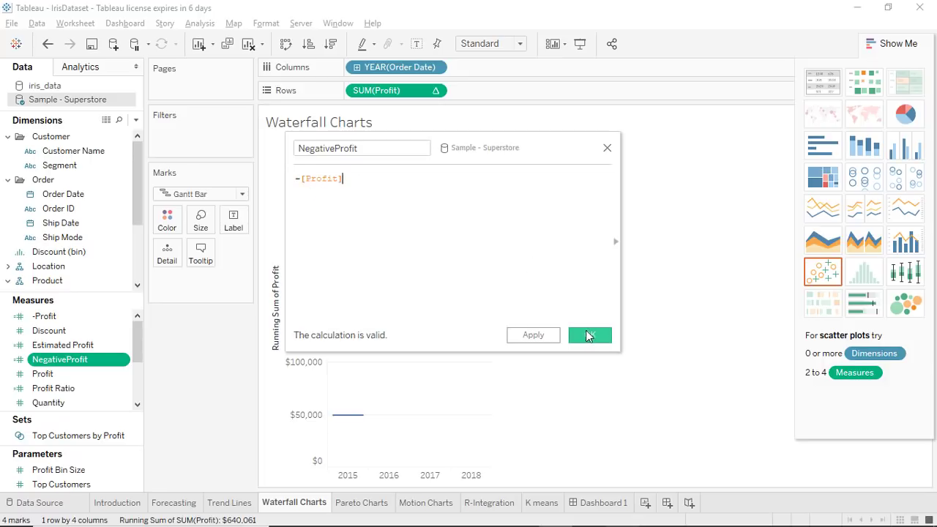
pyautogui.click(587, 337)
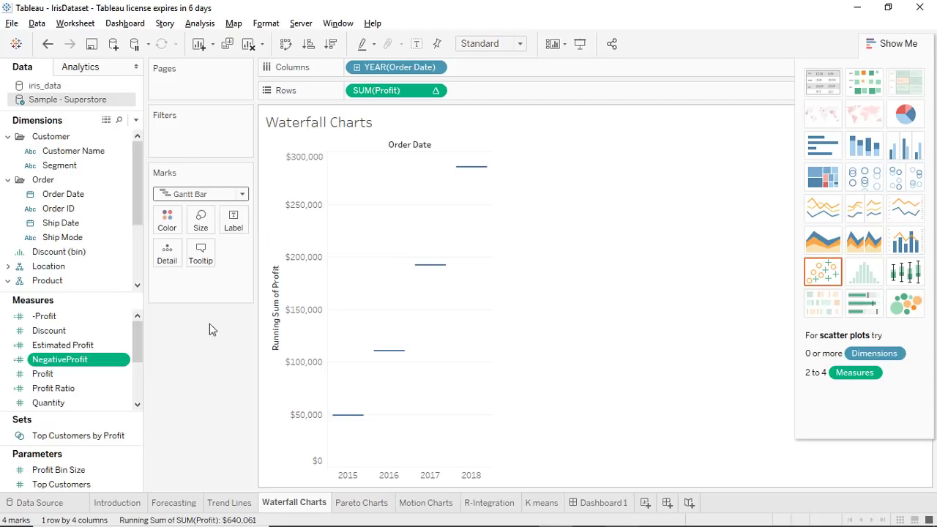
# Size the Gantt bars by NegativeProfit so each year's bar floats from the previous running total.
pyautogui.moveTo(79, 359)
pyautogui.moveTo(109, 359); pyautogui.dragTo(201, 225)
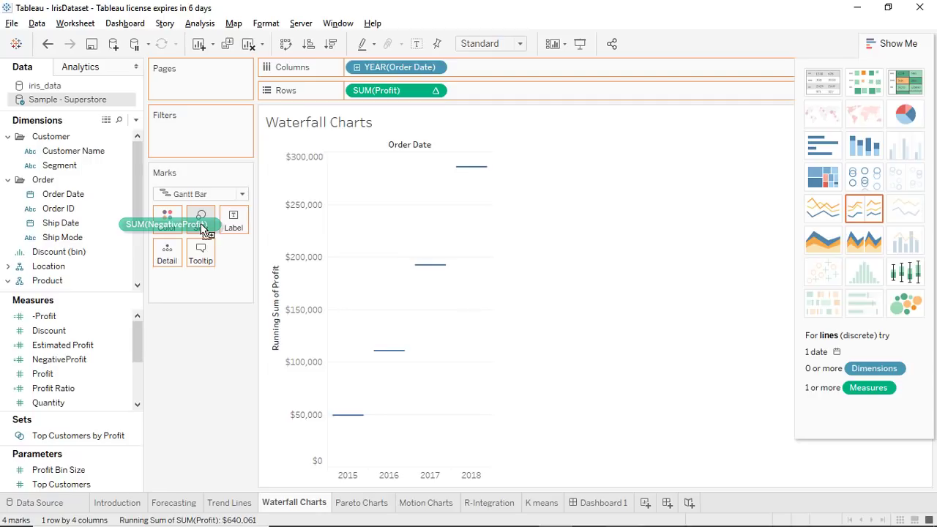
pyautogui.moveTo(204, 229); pyautogui.dragTo(201, 229)
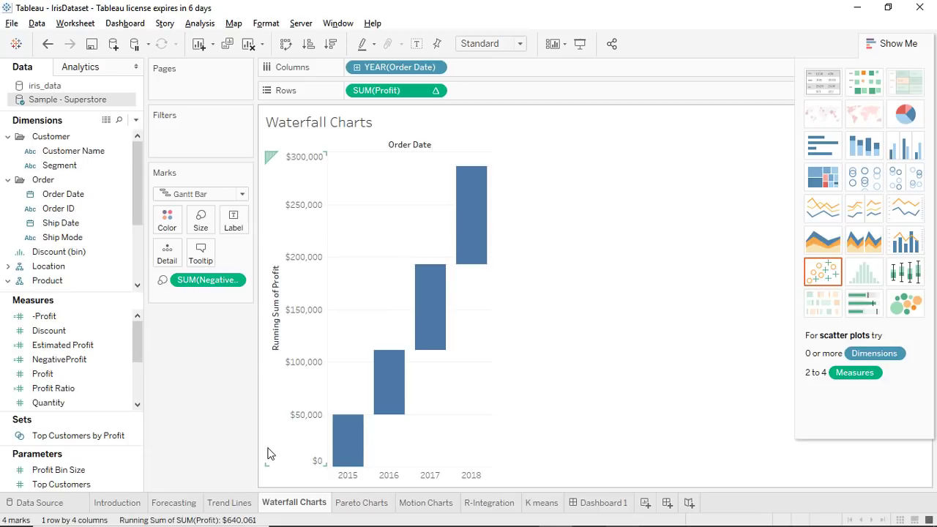
pyautogui.click(268, 454)
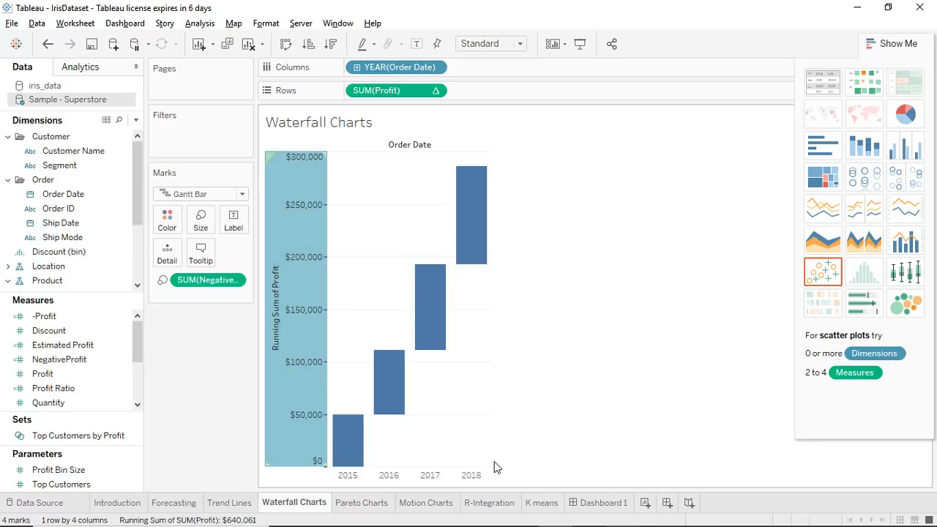
# Change Order Date to Month and colour the floating waterfall bars by Profit.
pyautogui.click(434, 67)
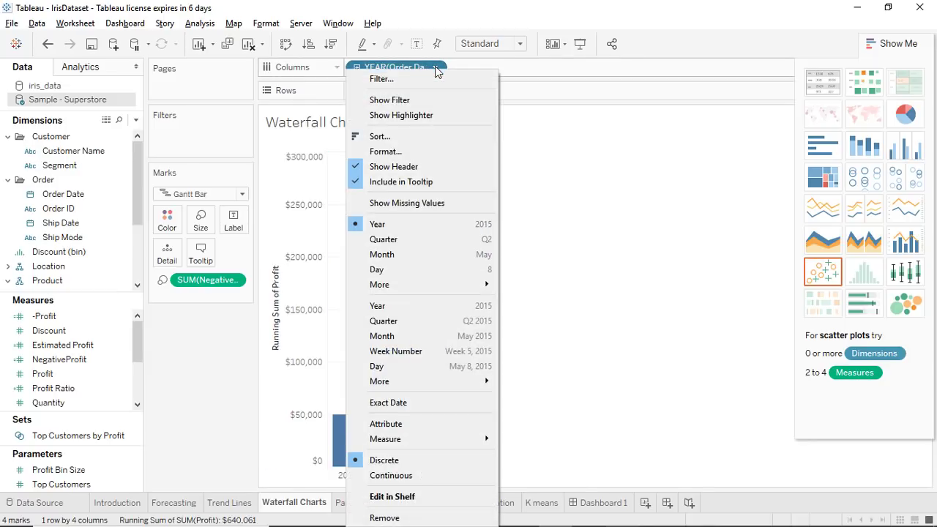
pyautogui.click(442, 257)
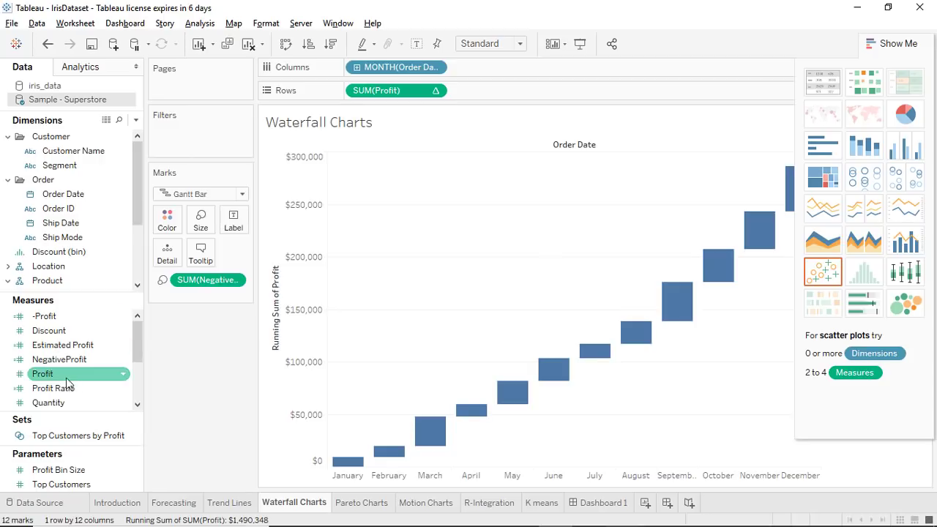
pyautogui.moveTo(42, 374)
pyautogui.moveTo(78, 375)
pyautogui.mouseDown()
pyautogui.moveTo(205, 212)
pyautogui.moveTo(168, 220)
pyautogui.mouseUp()
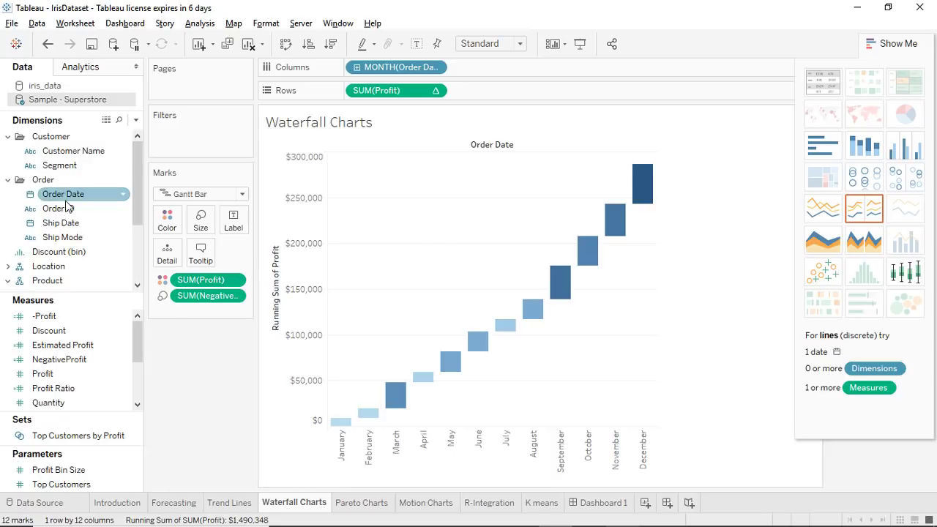
# Apply the Red-Green-White Diverging palette to the waterfall bars, then switch to PowerPoint.
pyautogui.click(170, 224)
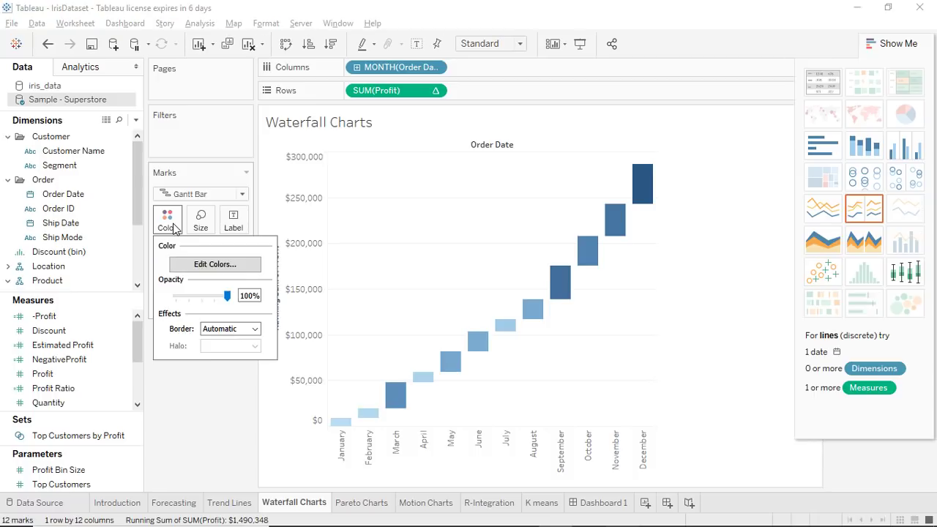
pyautogui.click(240, 268)
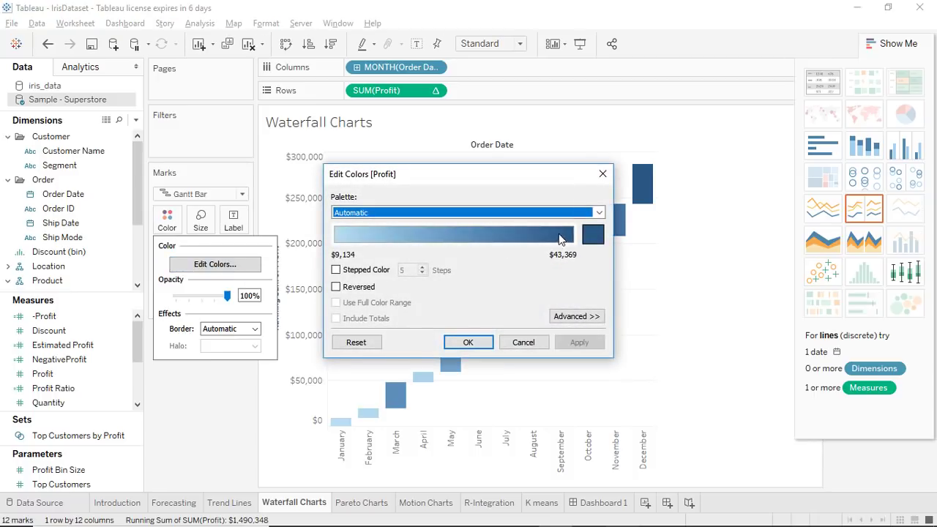
pyautogui.click(600, 213)
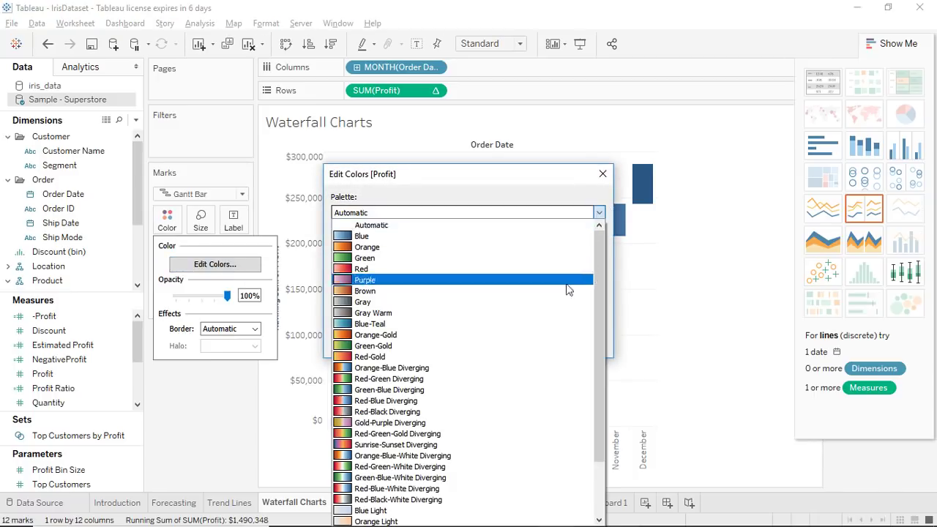
pyautogui.click(558, 475)
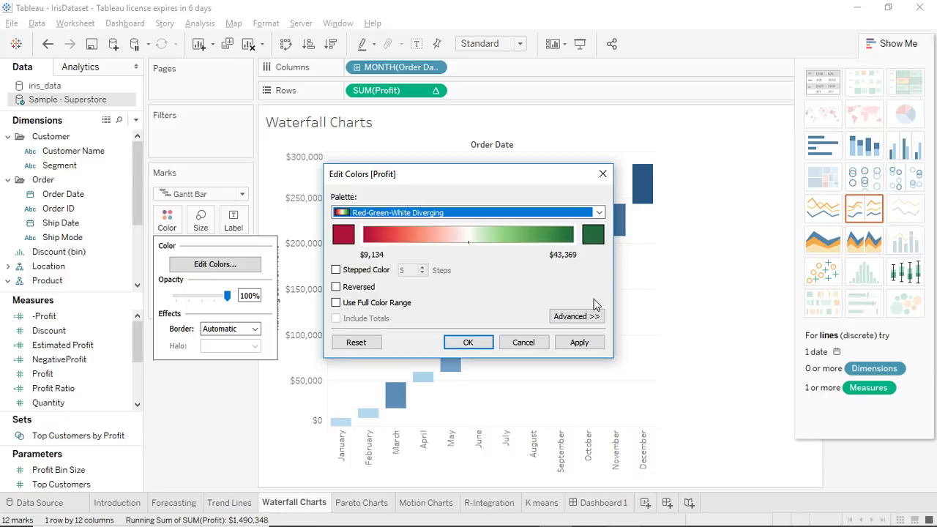
pyautogui.click(579, 343)
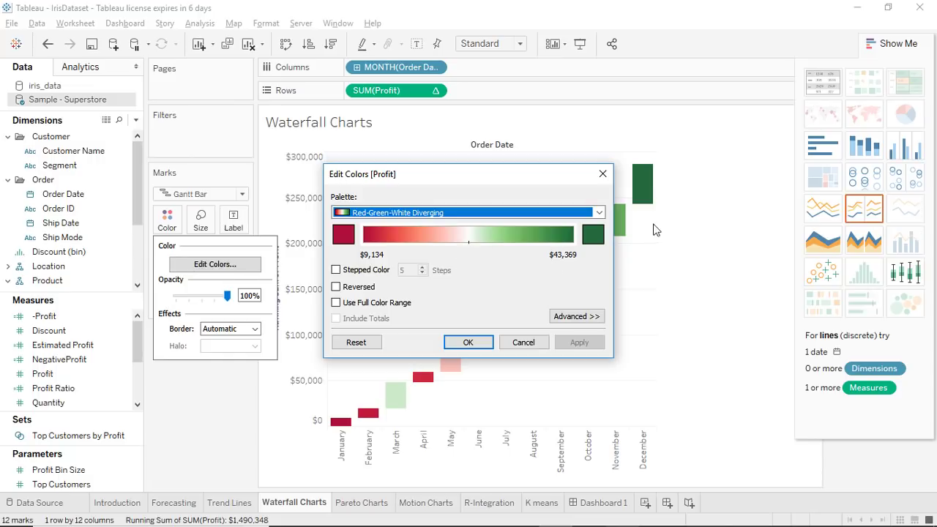
pyautogui.click(468, 343)
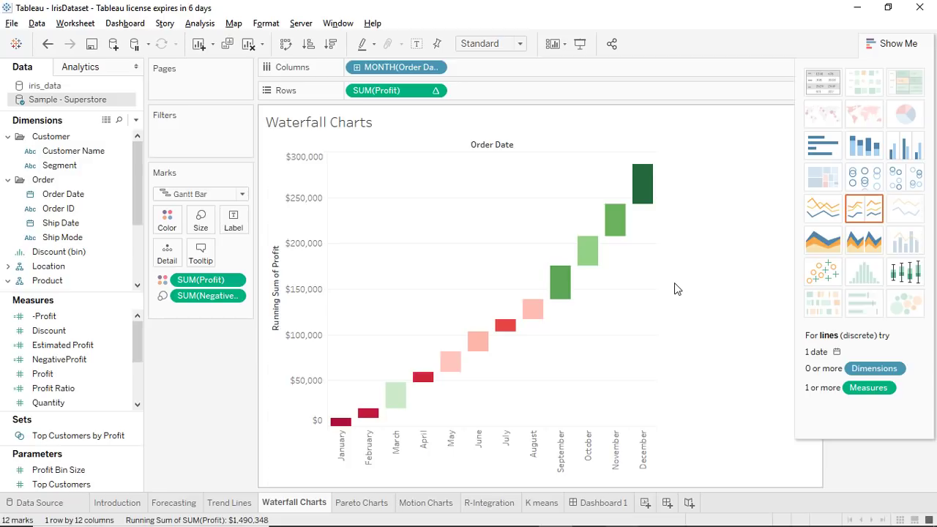
pyautogui.hotkey('alt', 'Tab')
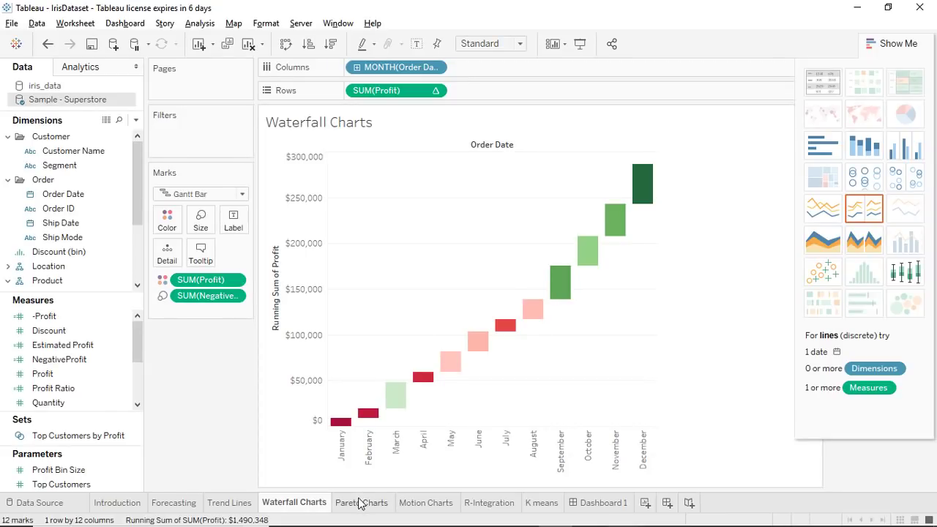
# Return to Tableau's empty Pareto Charts worksheet.
pyautogui.click(360, 503)
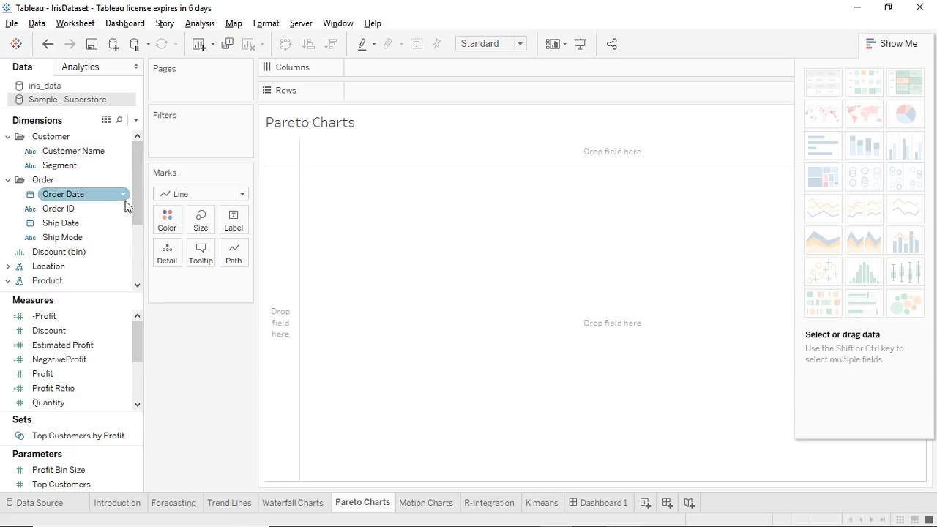
# Place Sub-Category on Columns and SUM(Sales) on Rows.
pyautogui.moveTo(137, 221); pyautogui.dragTo(141, 250)
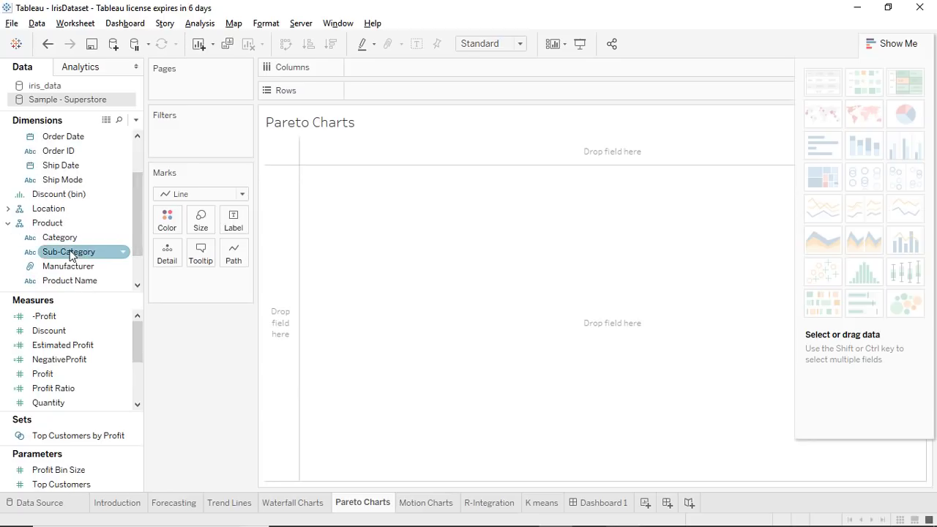
pyautogui.moveTo(68, 251)
pyautogui.mouseDown()
pyautogui.moveTo(444, 88)
pyautogui.moveTo(397, 69)
pyautogui.mouseUp()
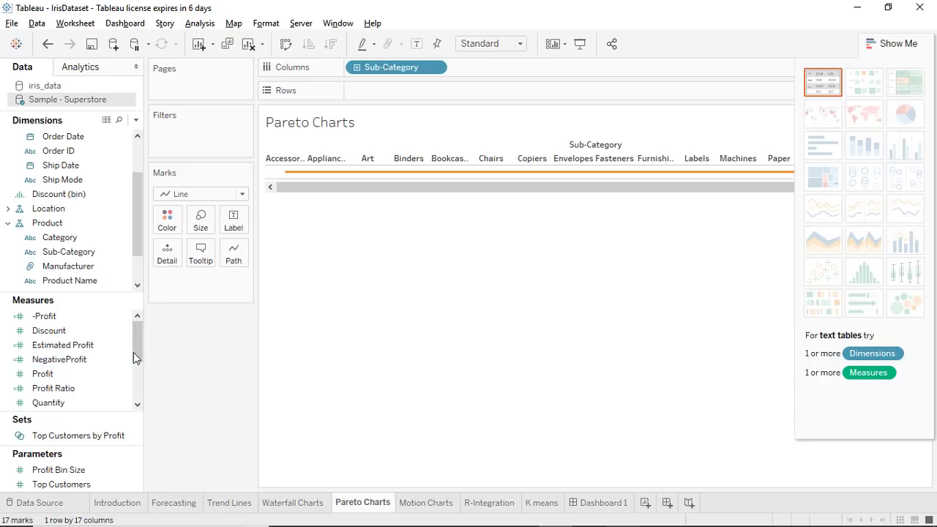
pyautogui.moveTo(135, 352); pyautogui.dragTo(136, 377)
pyautogui.moveTo(46, 359)
pyautogui.mouseDown()
pyautogui.moveTo(293, 284)
pyautogui.moveTo(379, 92)
pyautogui.mouseUp()
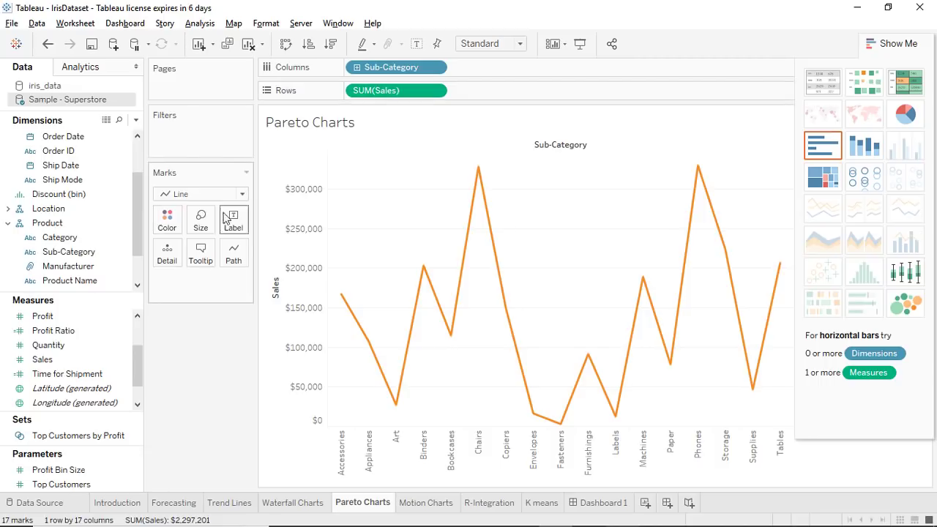
# Switch the marks to Bar and colour all the sales bars blue.
pyautogui.click(243, 194)
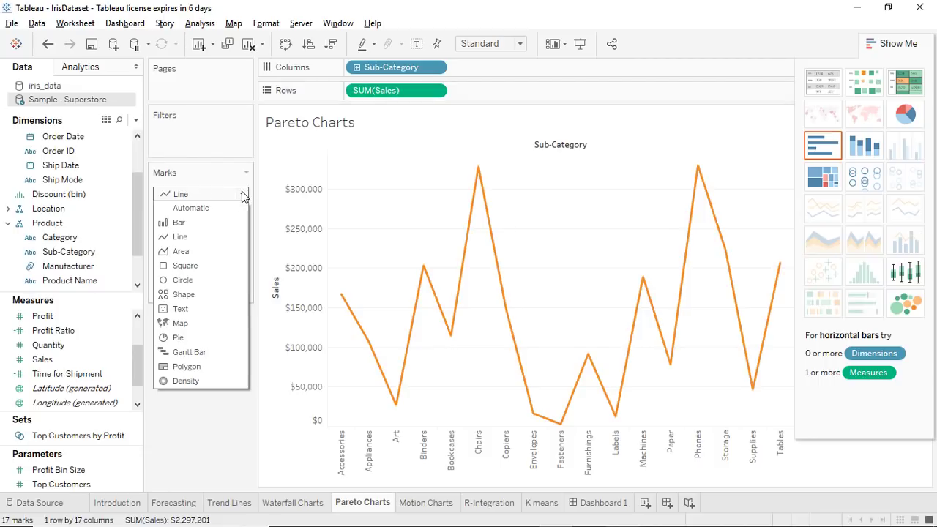
pyautogui.click(219, 222)
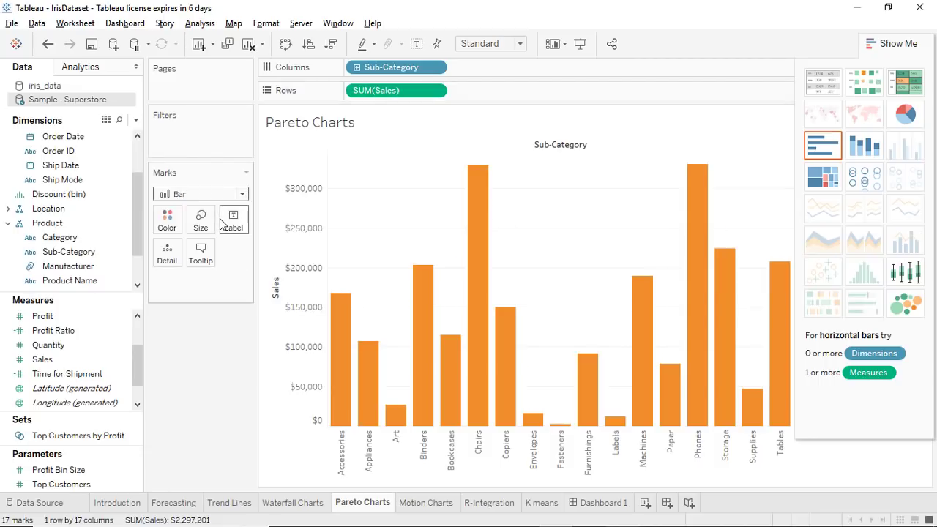
pyautogui.click(166, 220)
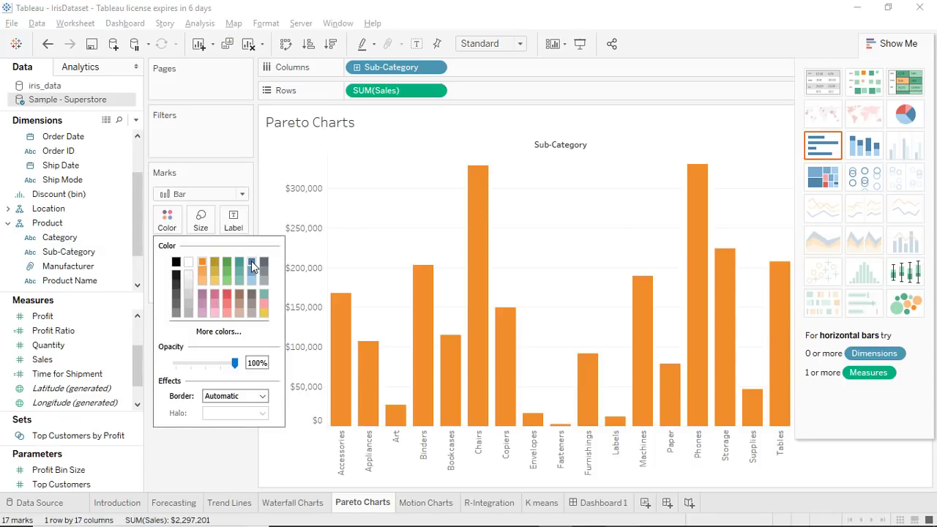
pyautogui.click(251, 261)
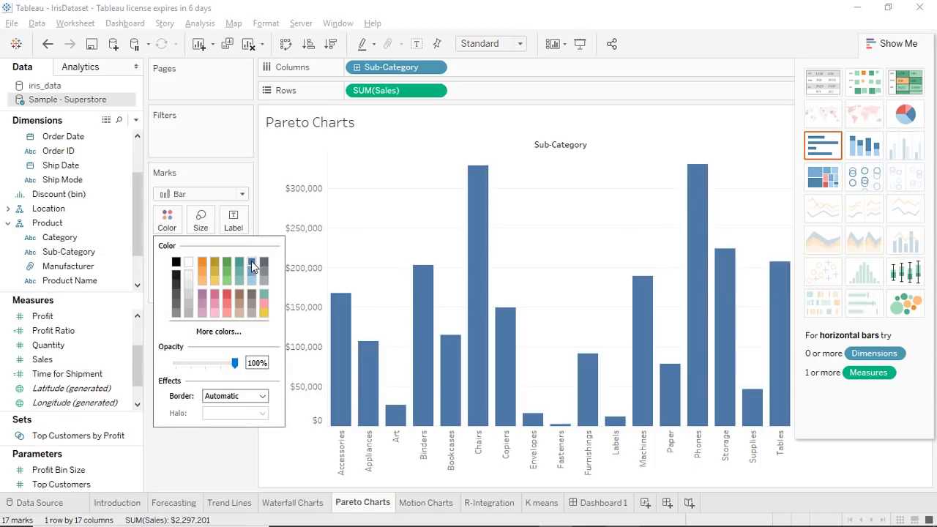
pyautogui.click(519, 90)
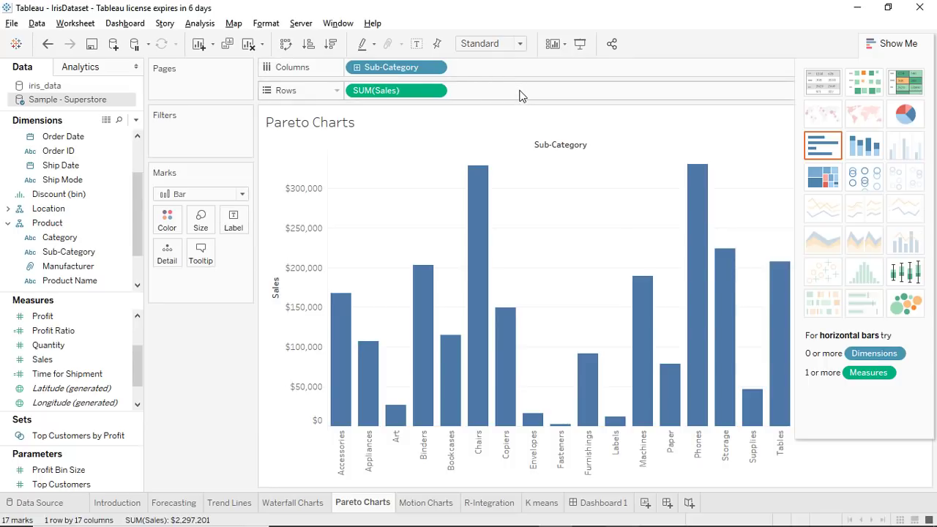
pyautogui.click(436, 68)
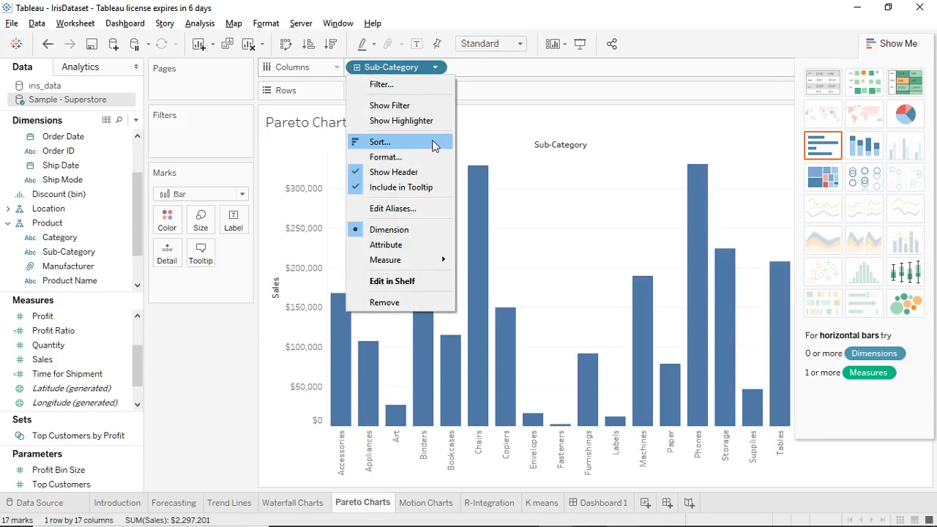
# Sort sub-categories by the Sales sum in descending order, Phones first down to Fasteners.
pyautogui.click(432, 143)
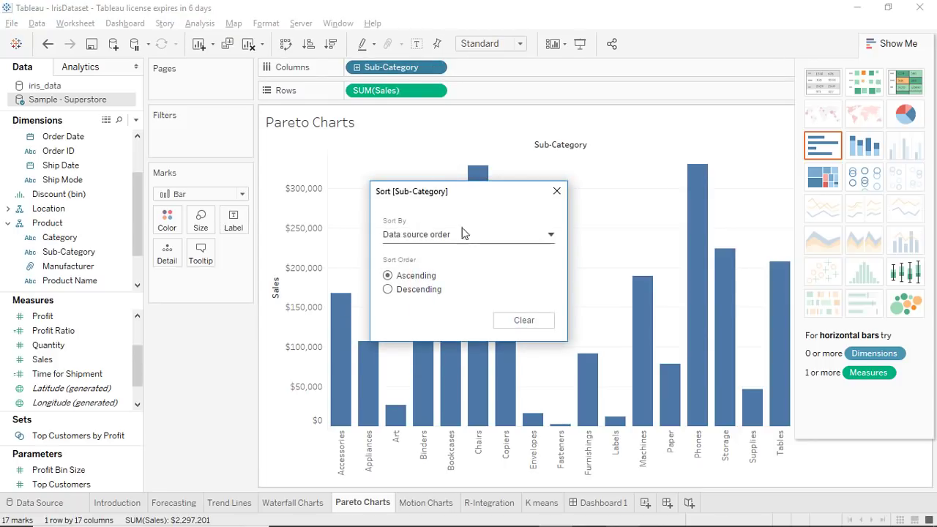
pyautogui.click(549, 237)
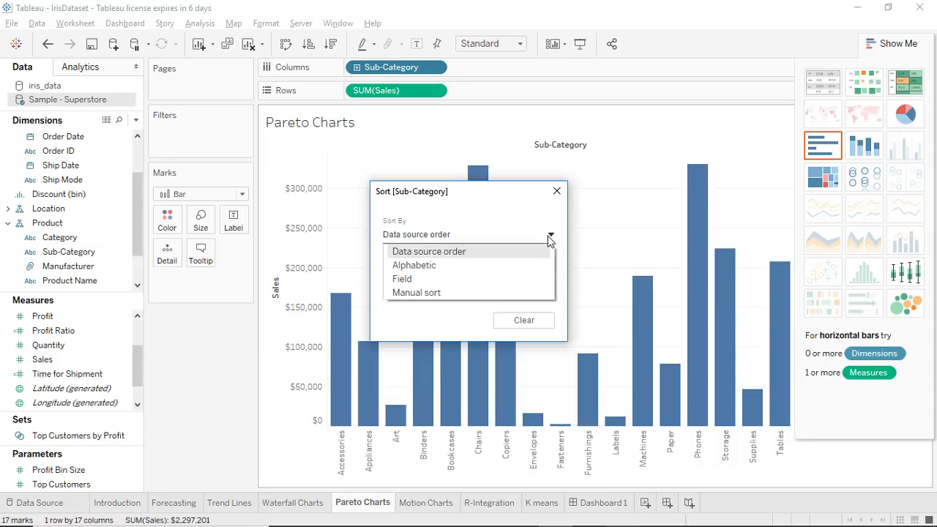
pyautogui.click(546, 278)
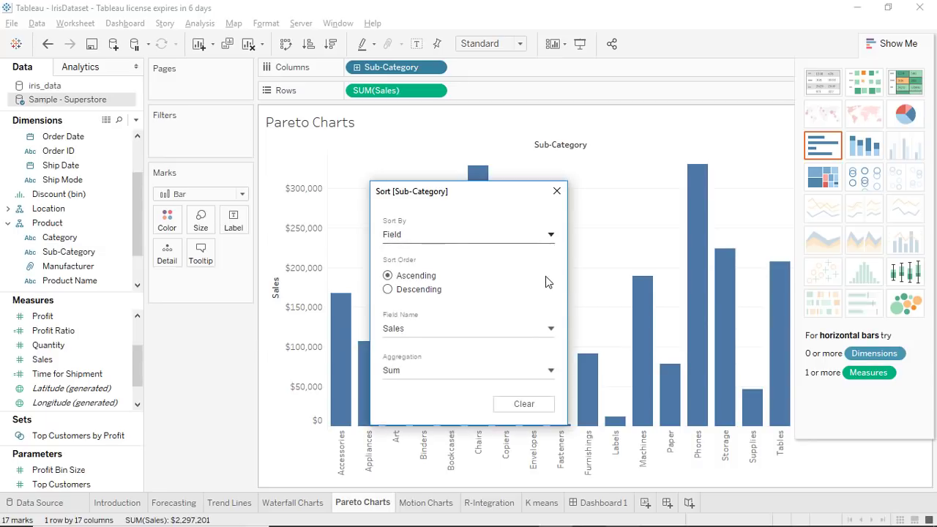
pyautogui.click(399, 290)
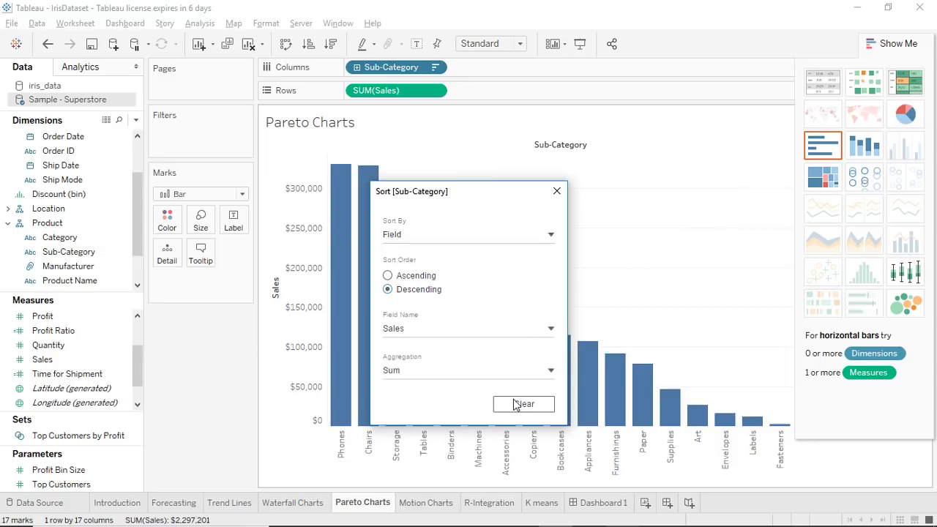
pyautogui.click(556, 194)
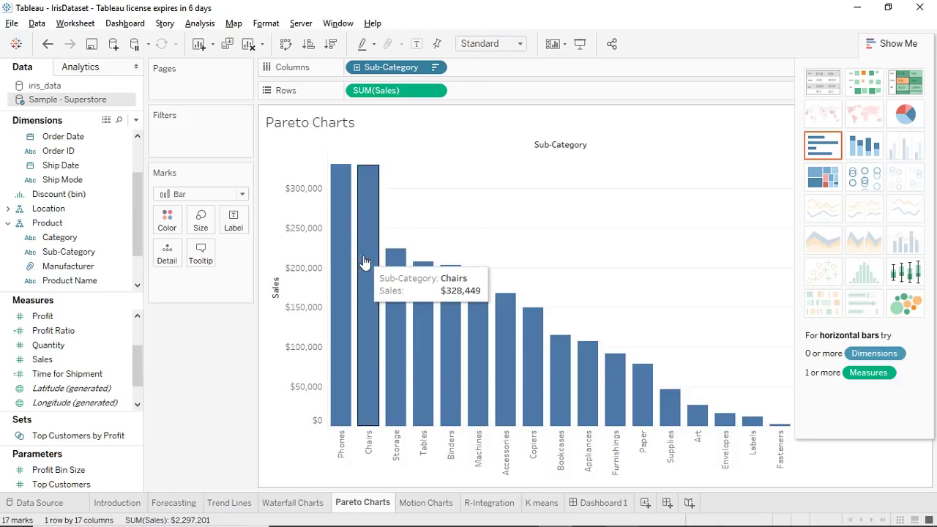
pyautogui.moveTo(73, 359)
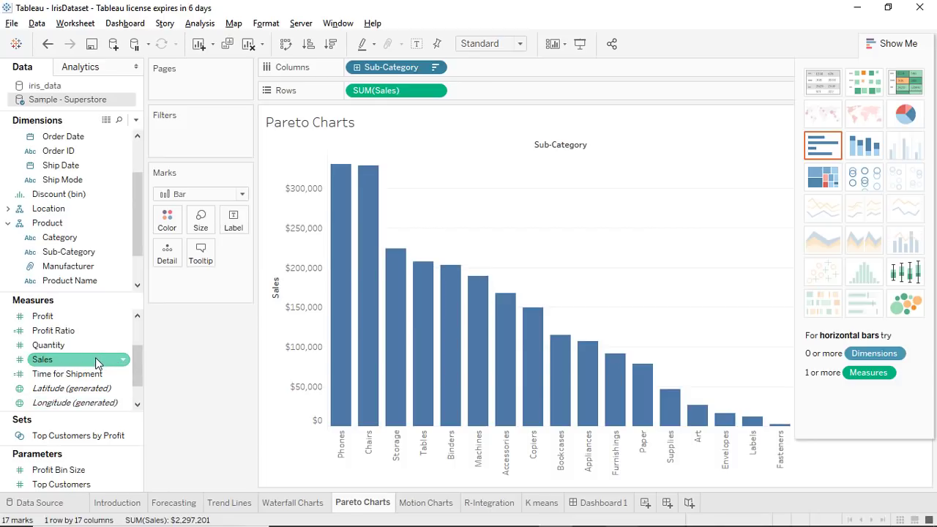
# Add a second SUM(Sales) to Rows on a dual axis, drawn as circles over the bars.
pyautogui.click(96, 362)
pyautogui.moveTo(96, 362); pyautogui.dragTo(523, 92)
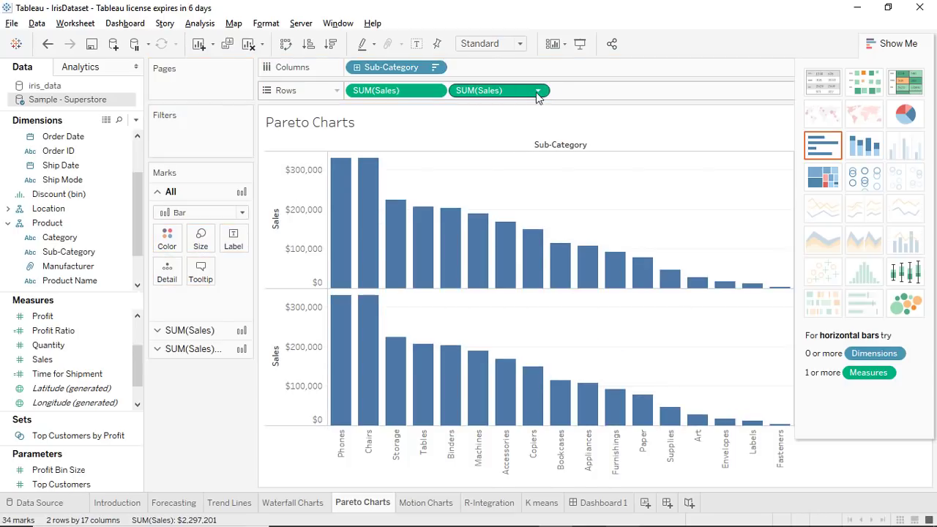
pyautogui.click(537, 91)
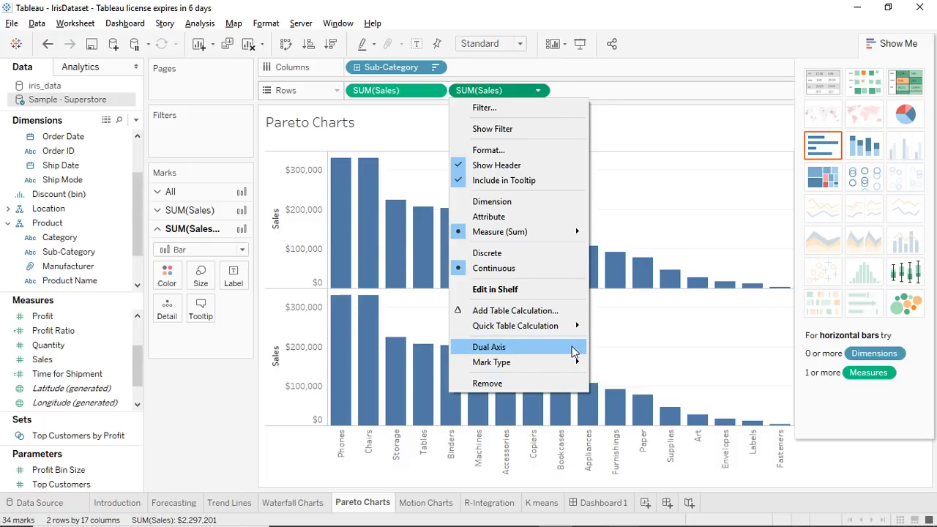
pyautogui.click(489, 347)
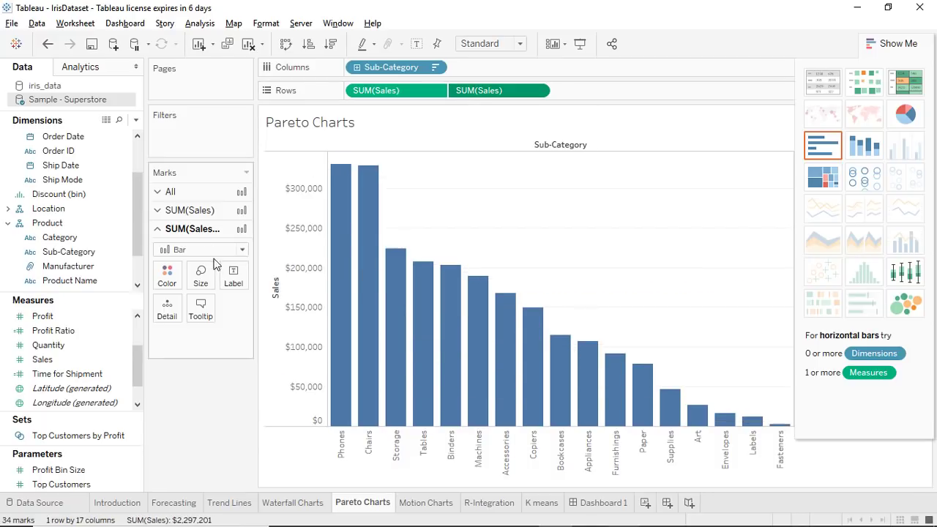
pyautogui.click(242, 249)
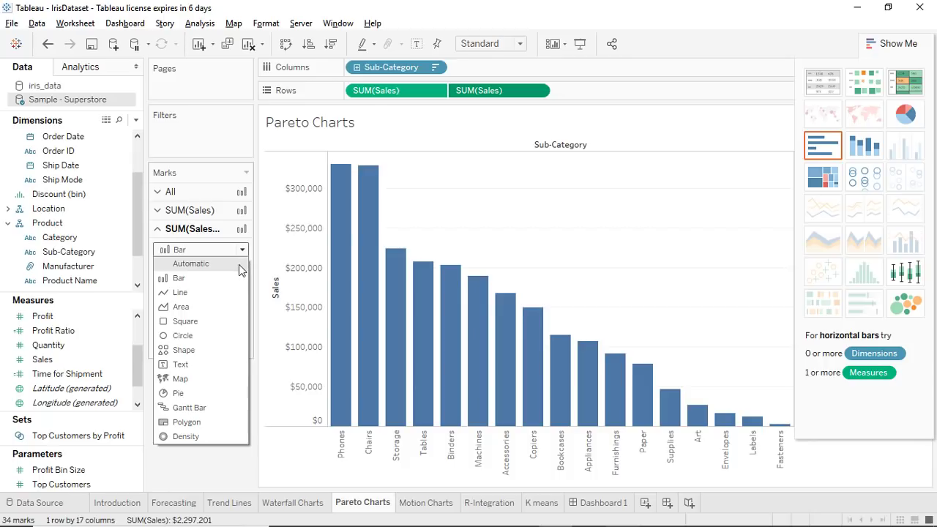
pyautogui.click(241, 265)
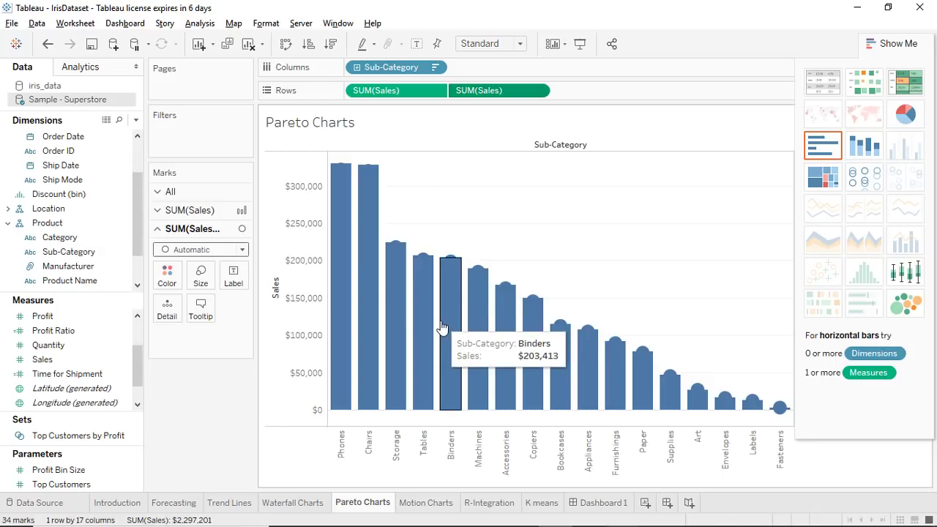
# Make the second SUM(Sales) a Running Total drawn as a line, keeping the first as bars.
pyautogui.moveTo(498, 90)
pyautogui.click(538, 91)
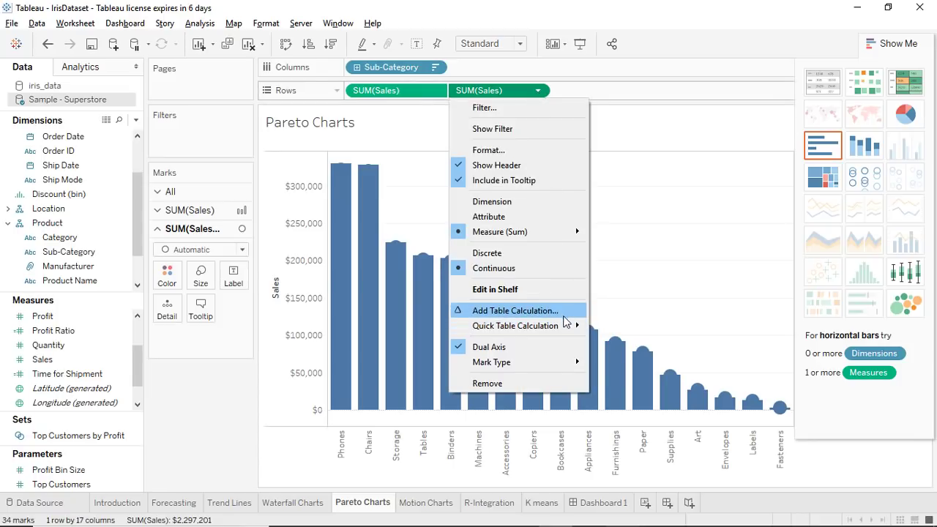
pyautogui.moveTo(515, 326)
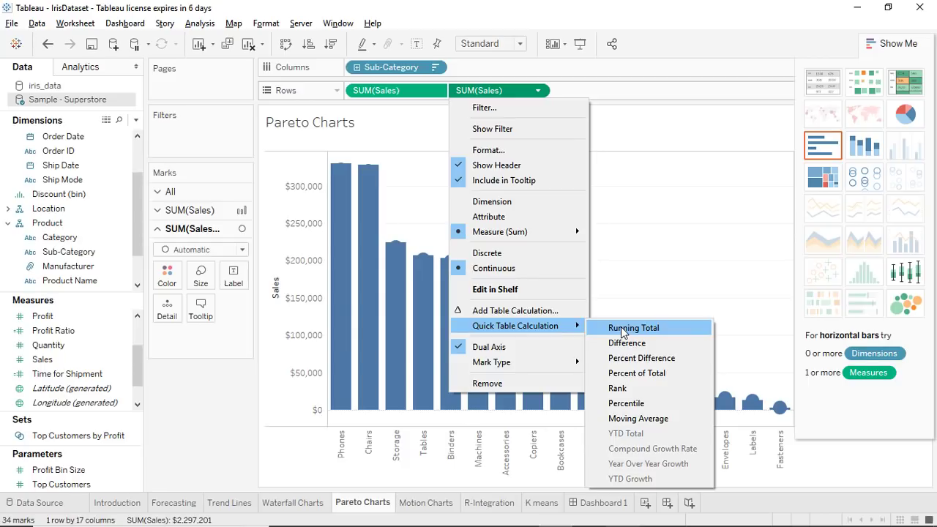
pyautogui.click(623, 330)
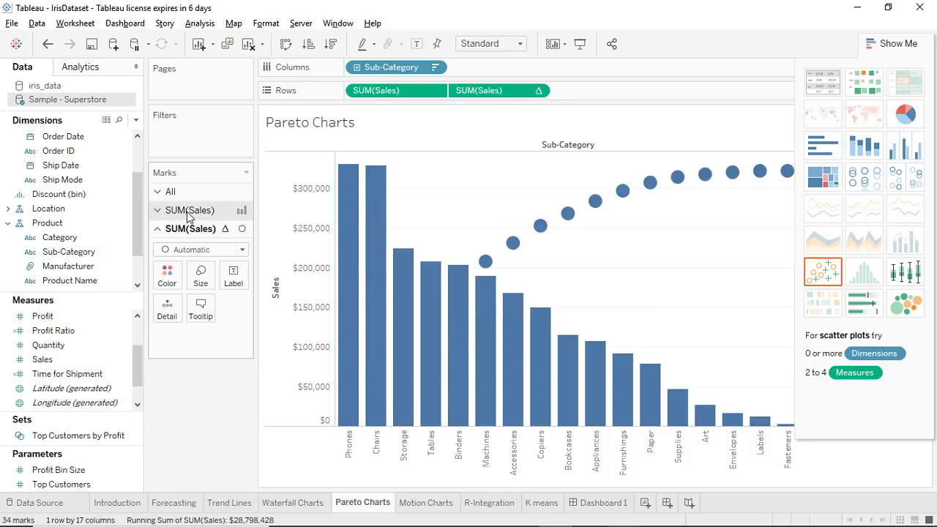
pyautogui.click(157, 210)
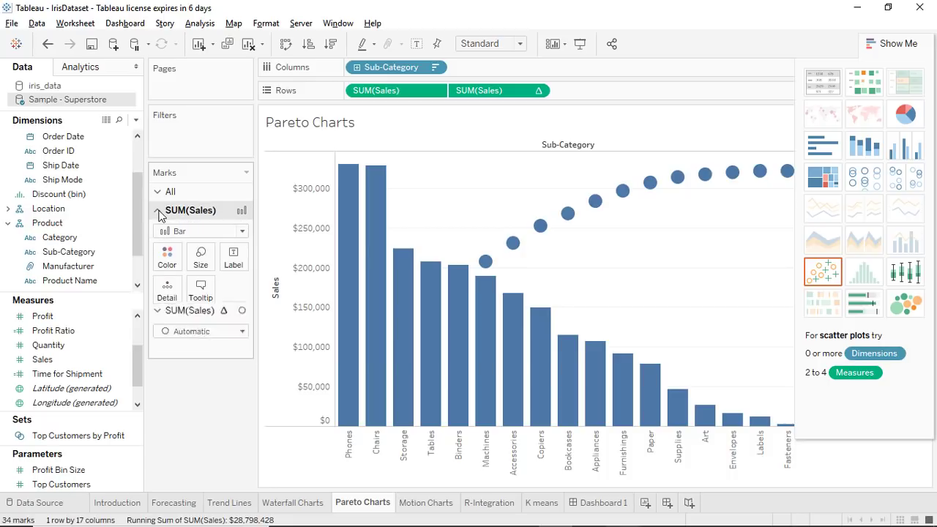
pyautogui.click(240, 231)
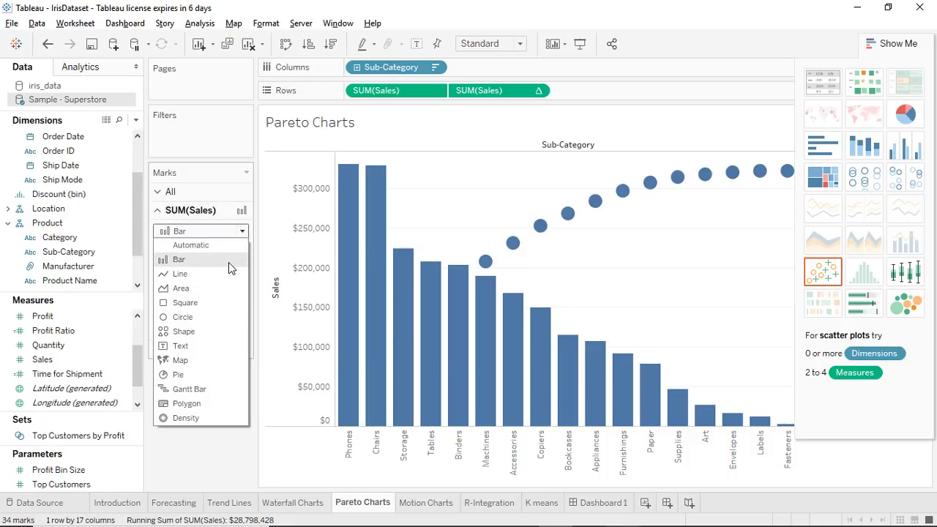
pyautogui.click(228, 262)
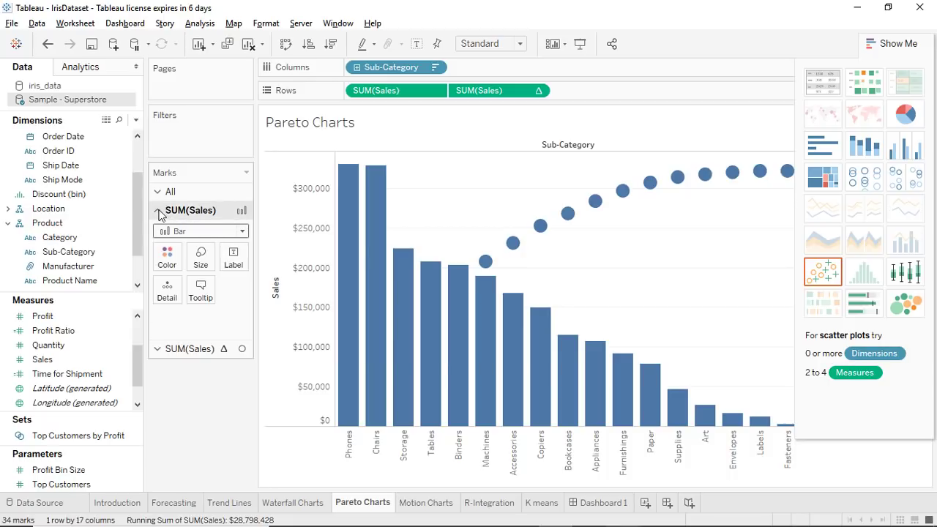
pyautogui.click(158, 349)
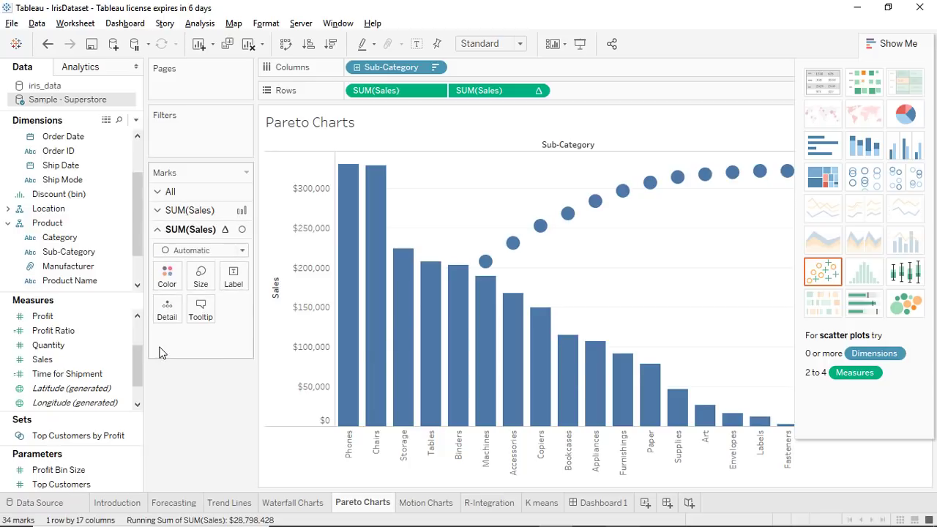
pyautogui.click(242, 250)
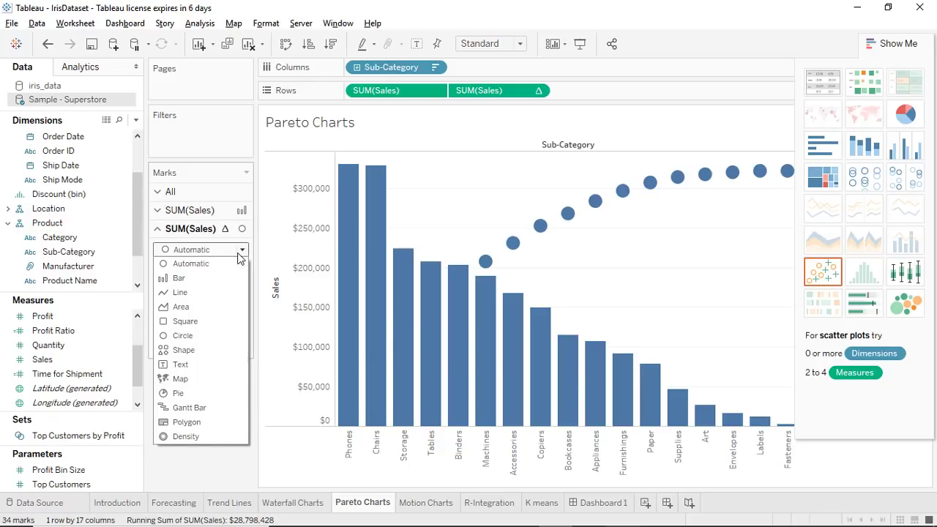
pyautogui.click(175, 293)
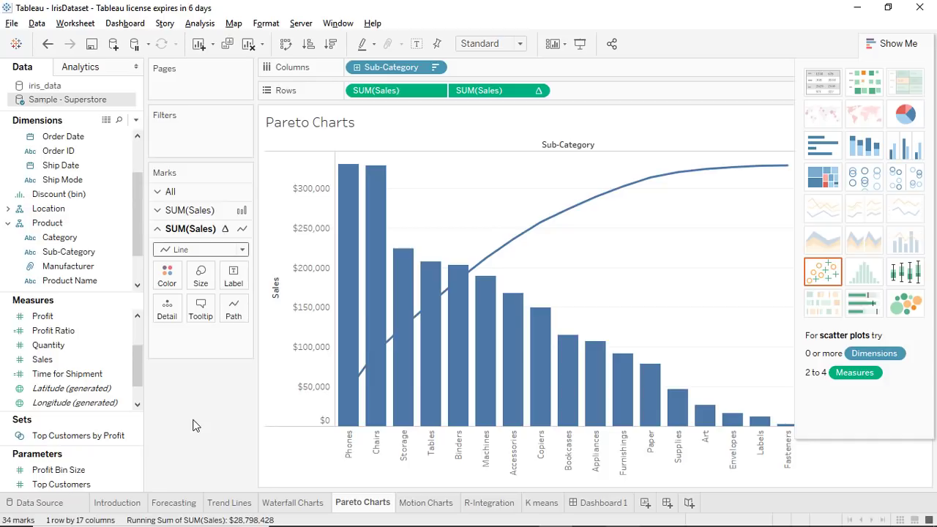
# Colour the running-total line orange and turn on point markers at each sub-category.
pyautogui.click(169, 281)
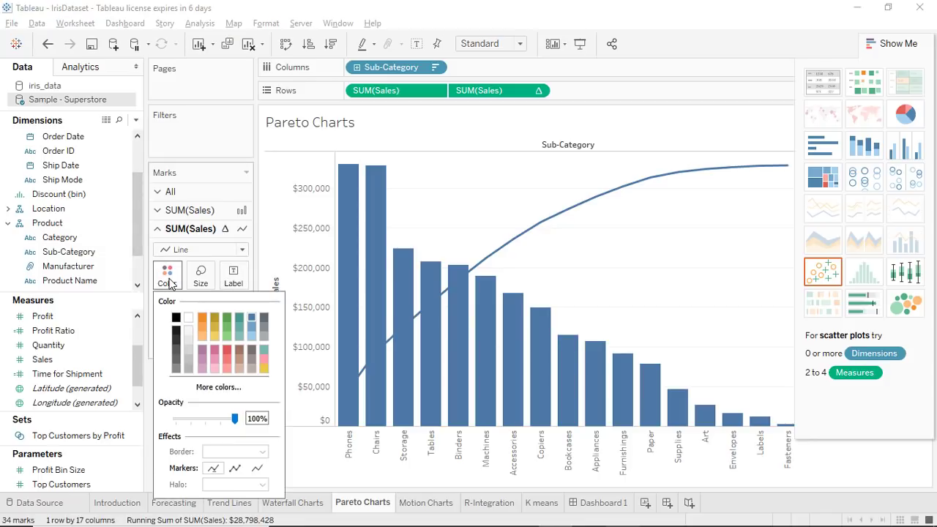
pyautogui.click(204, 319)
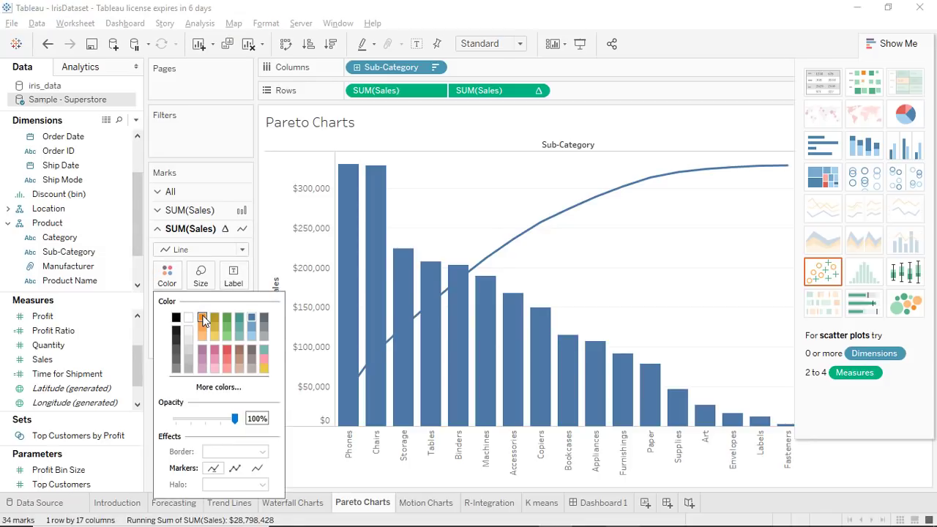
pyautogui.click(238, 470)
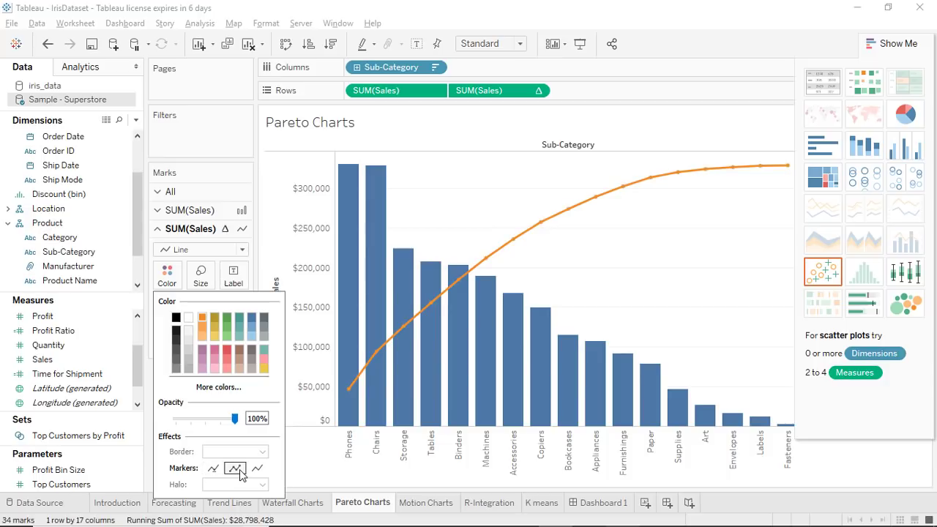
pyautogui.click(257, 468)
pyautogui.click(235, 469)
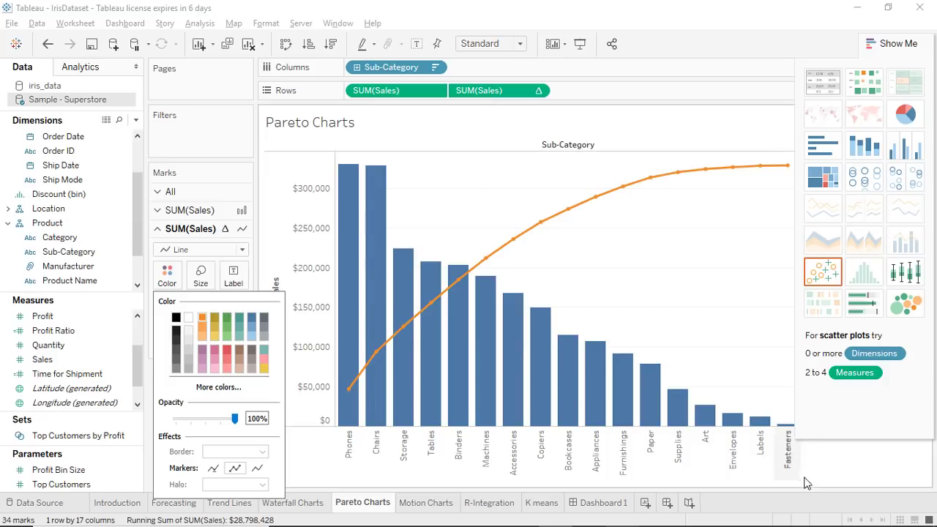
pyautogui.click(773, 505)
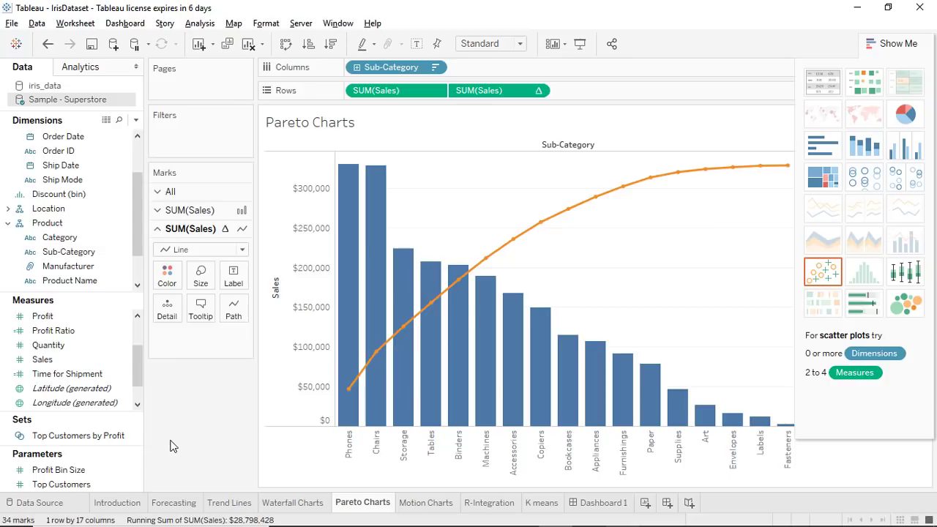
pyautogui.hotkey('alt', 'Tab')
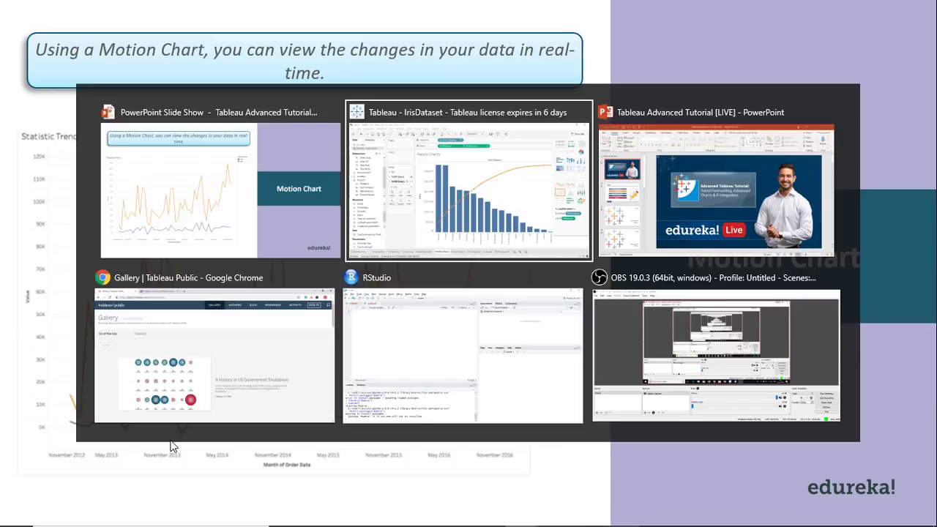
pyautogui.click(439, 208)
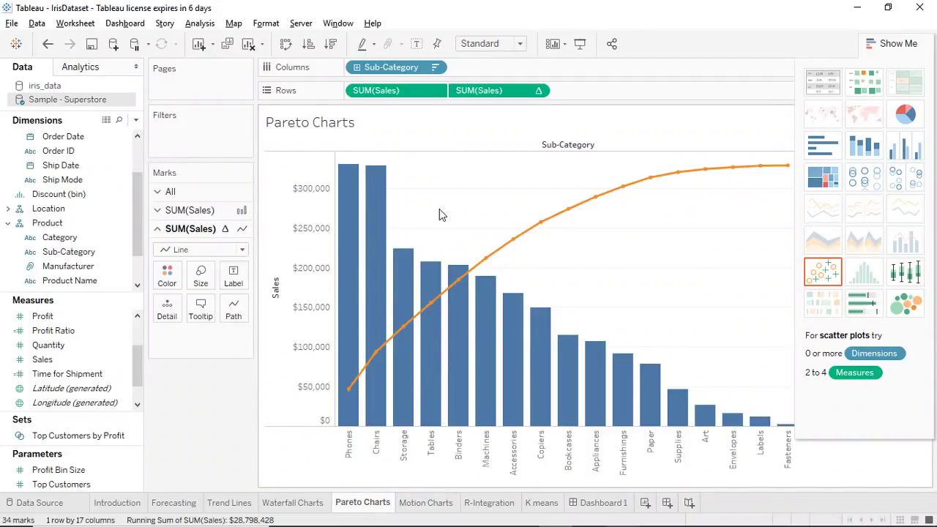
# On the Motion Charts sheet, put Order Date by Month on Columns with Automatic marks.
pyautogui.click(429, 502)
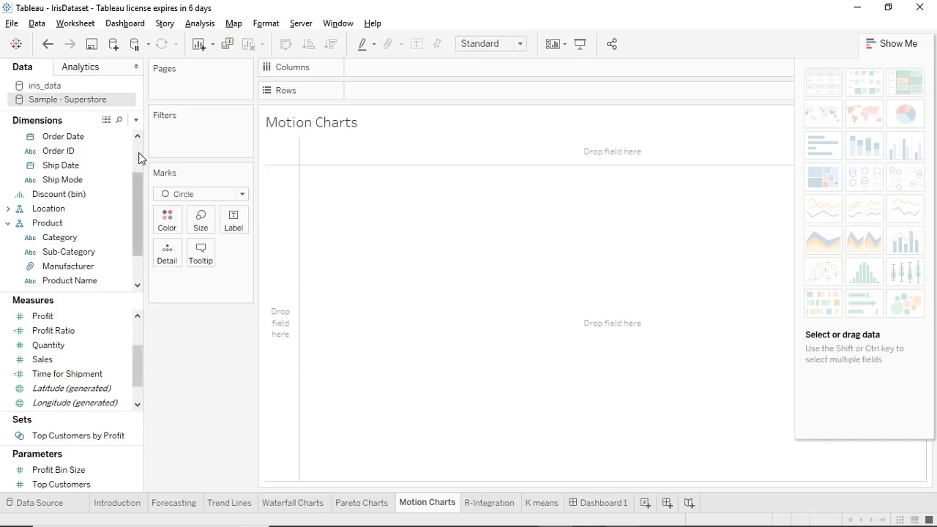
pyautogui.scroll(2, 139, 157)
pyautogui.moveTo(99, 194); pyautogui.dragTo(410, 67)
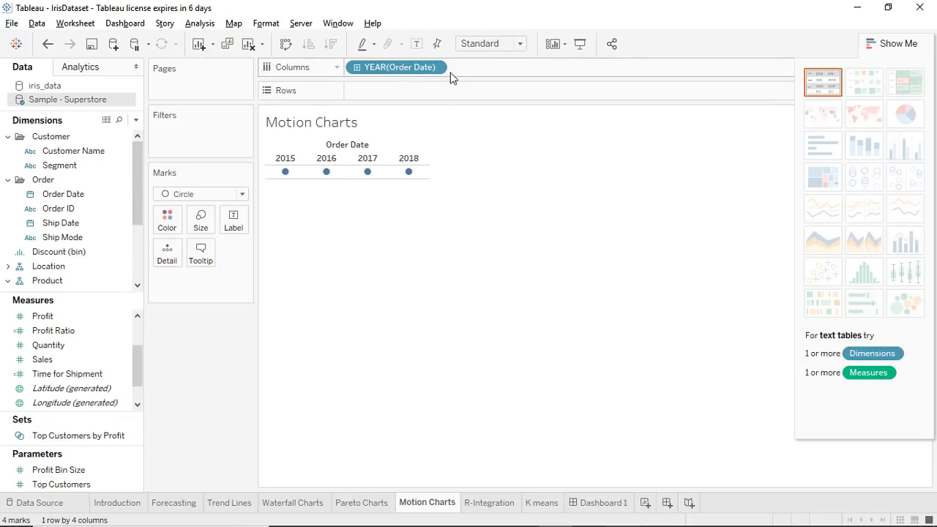
pyautogui.click(435, 68)
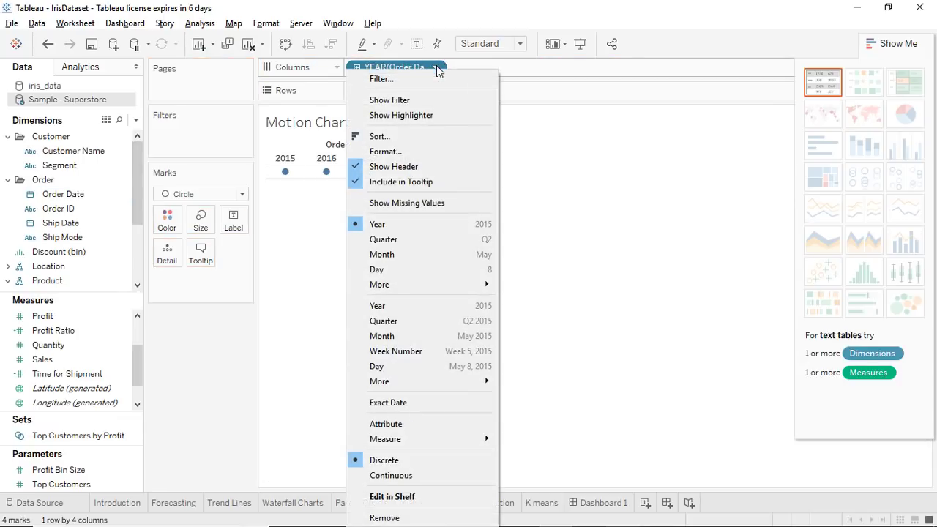
pyautogui.click(472, 256)
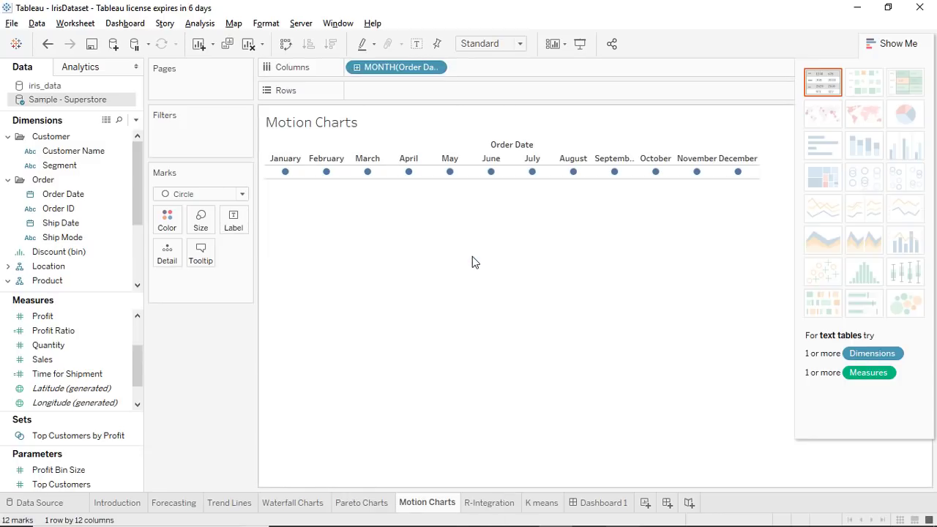
pyautogui.click(241, 194)
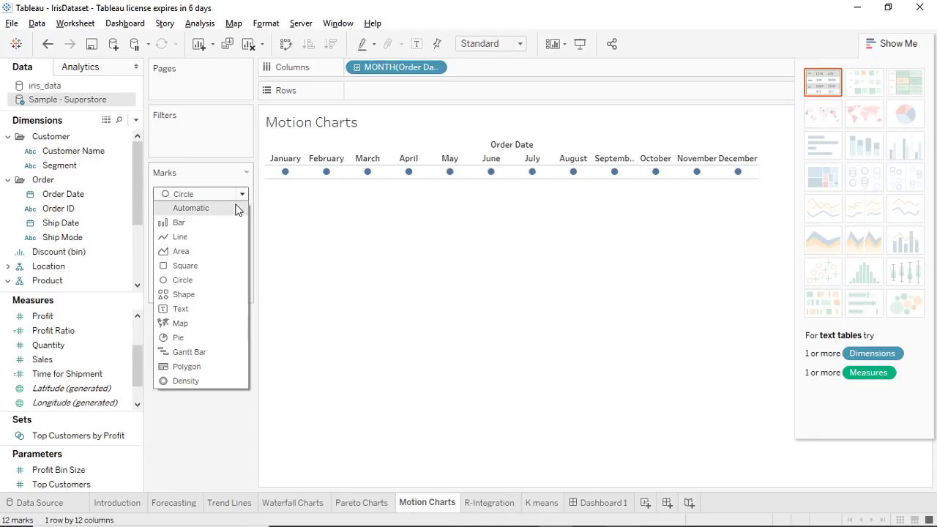
pyautogui.click(236, 209)
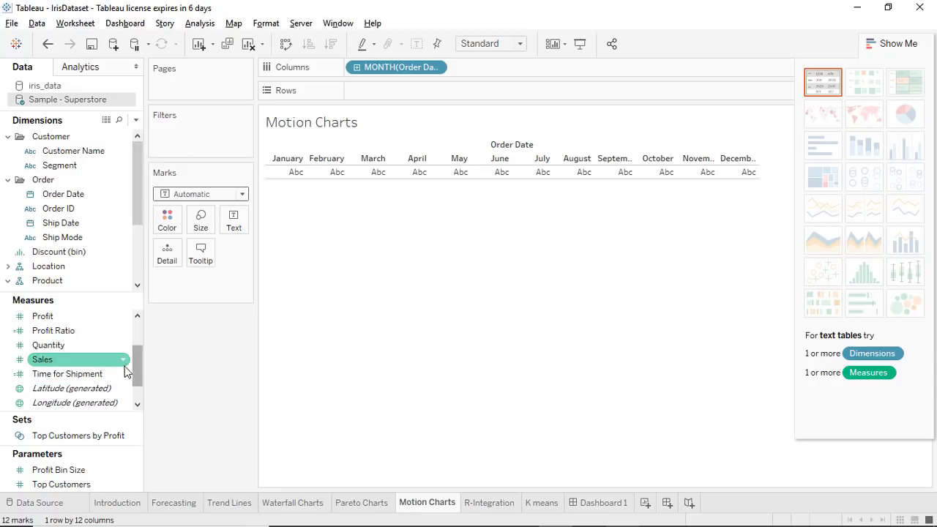
# Put SUM(Sales) and SUM(Profit) on Rows and merge them onto a dual axis, hiding Show Me.
pyautogui.moveTo(110, 359); pyautogui.dragTo(423, 93)
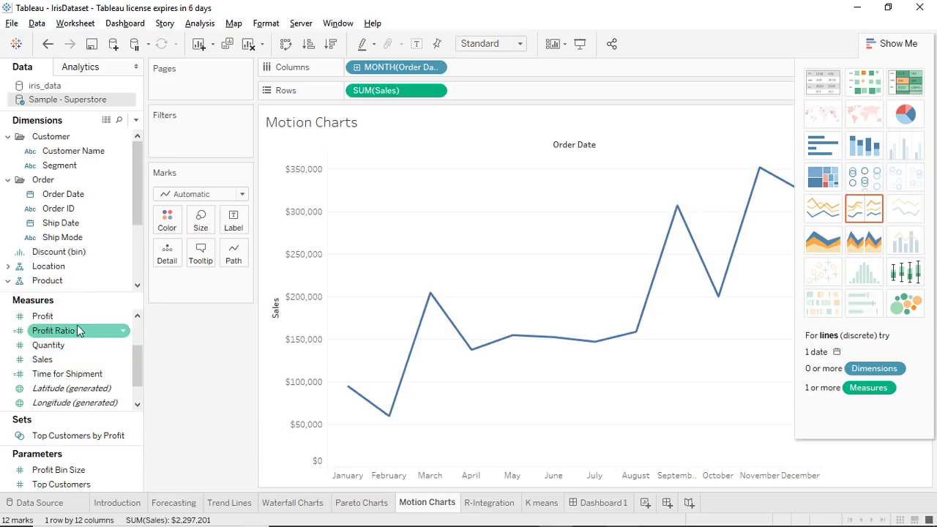
pyautogui.moveTo(77, 316); pyautogui.dragTo(503, 91)
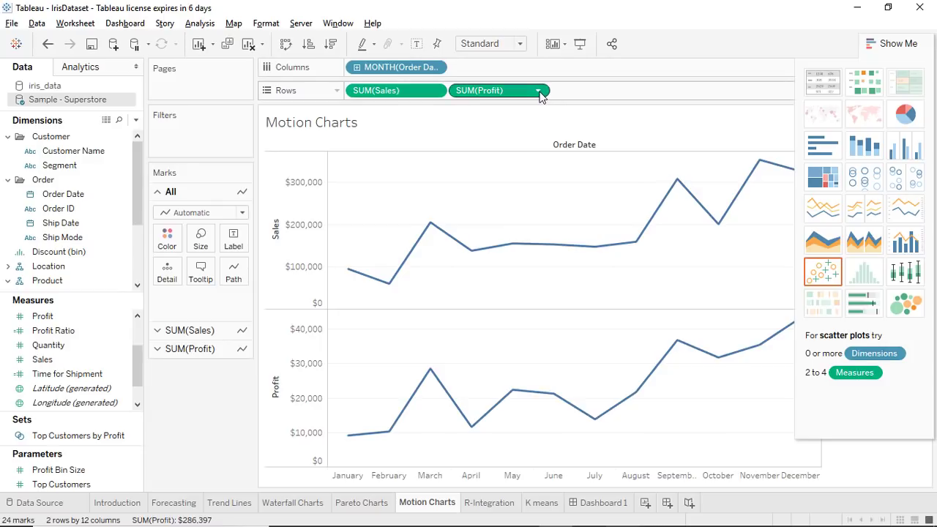
pyautogui.click(538, 93)
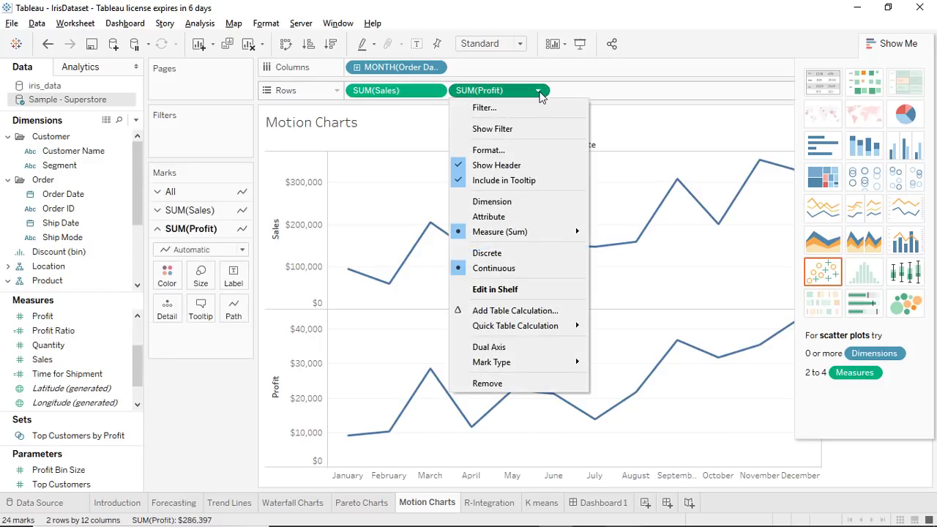
pyautogui.click(568, 352)
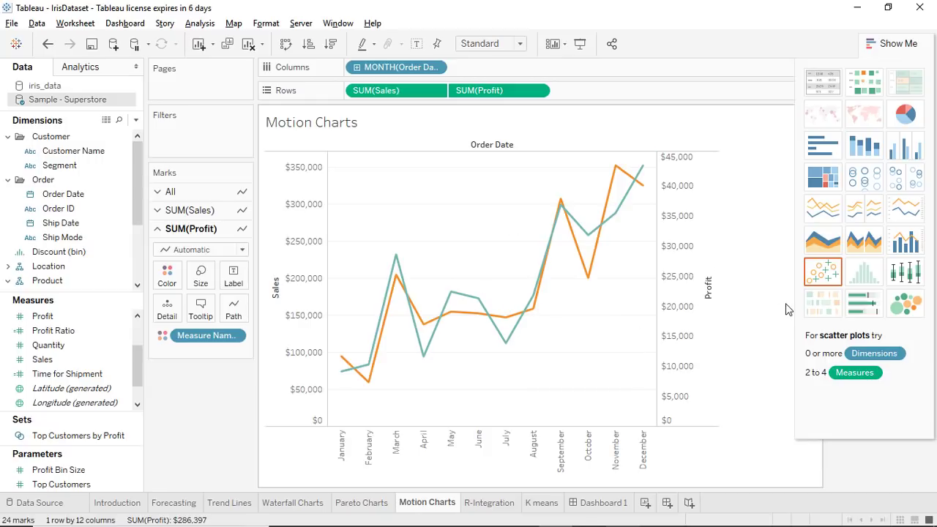
pyautogui.click(883, 44)
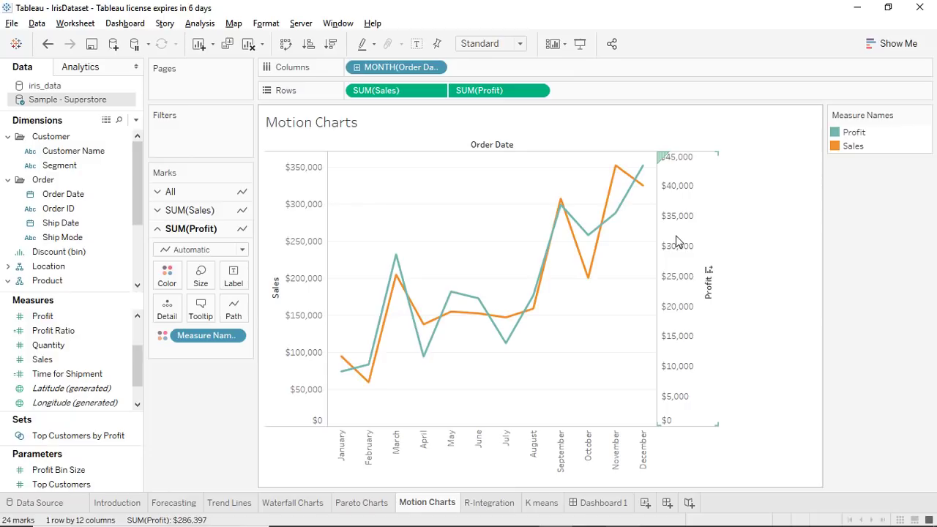
pyautogui.moveTo(232, 176)
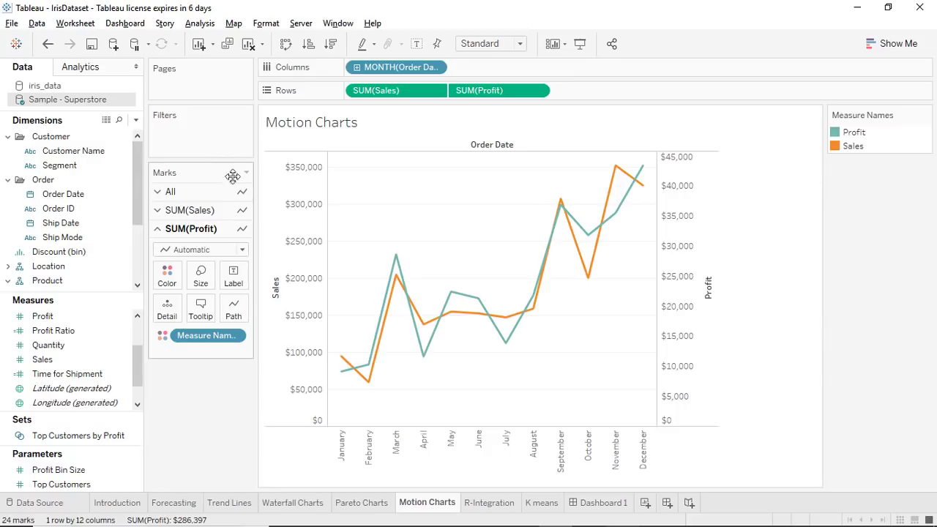
# Change the All Marks card's mark type from Automatic to Circle for both measures.
pyautogui.click(245, 179)
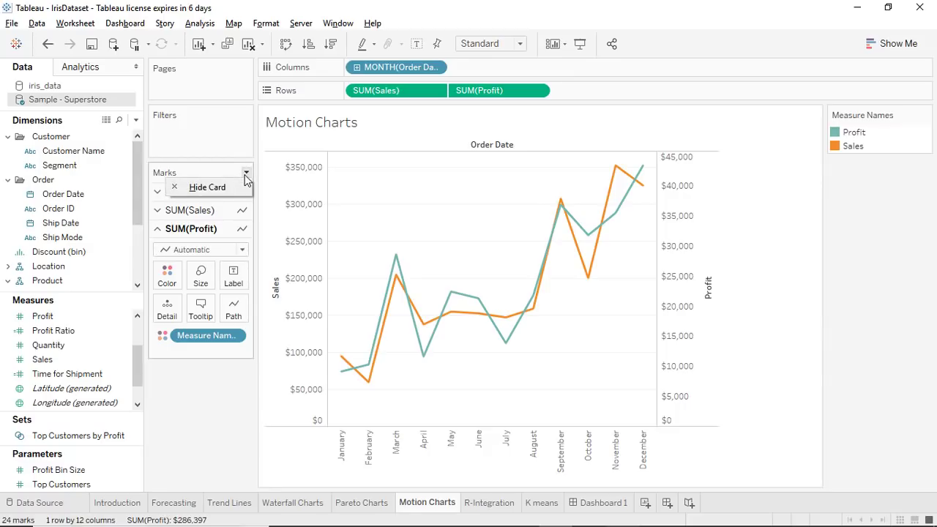
pyautogui.click(203, 170)
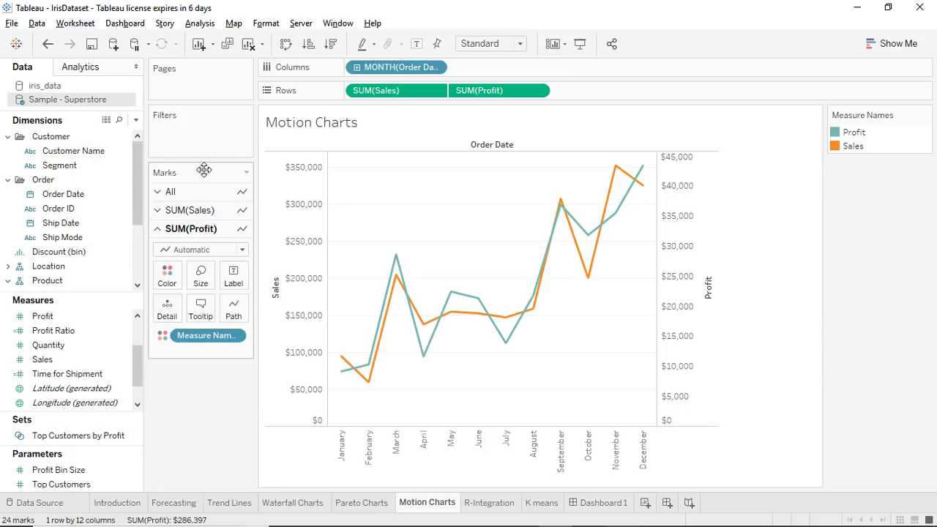
pyautogui.click(165, 194)
pyautogui.click(178, 213)
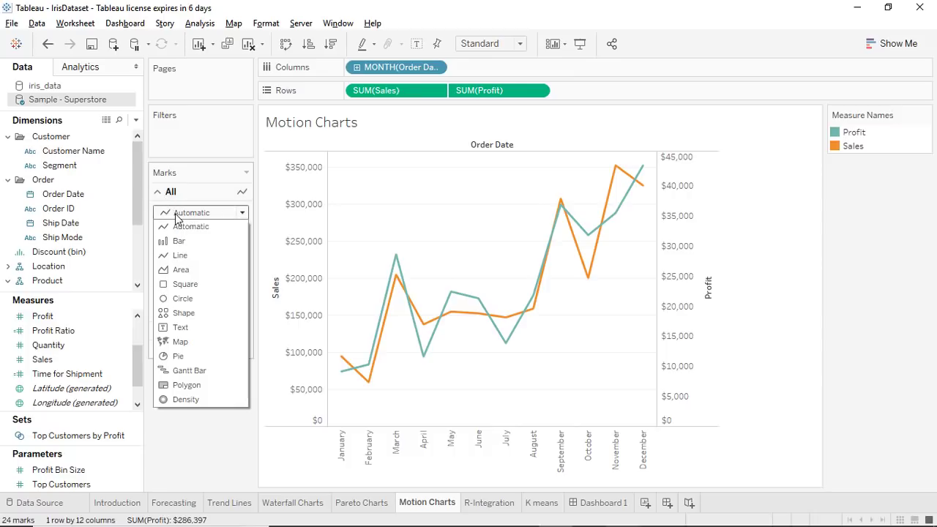
pyautogui.click(183, 300)
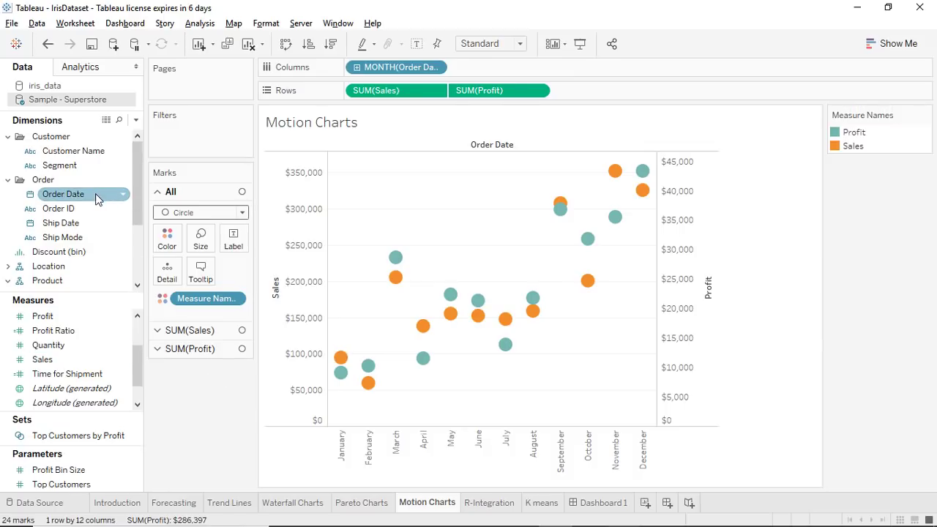
# Put Order Date on the Pages shelf and switch its page field from Year to Month.
pyautogui.moveTo(98, 199); pyautogui.dragTo(210, 80)
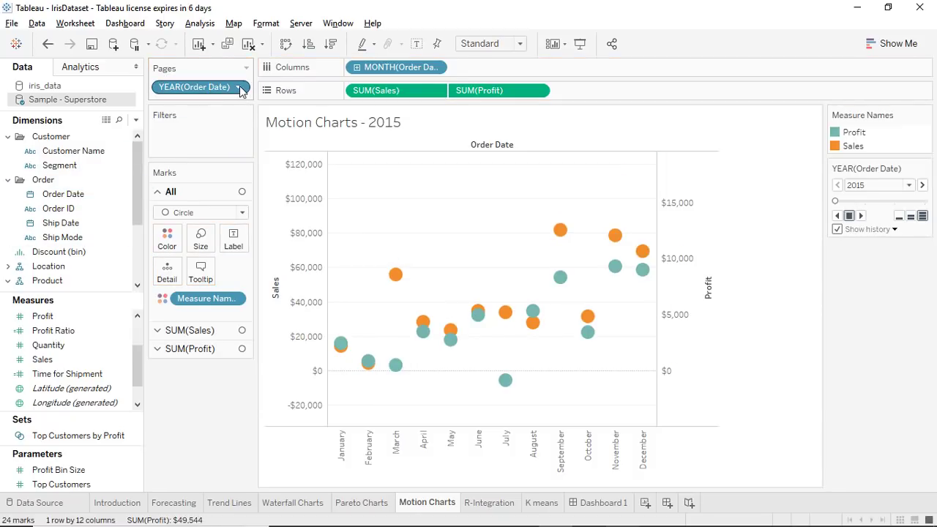
pyautogui.click(241, 90)
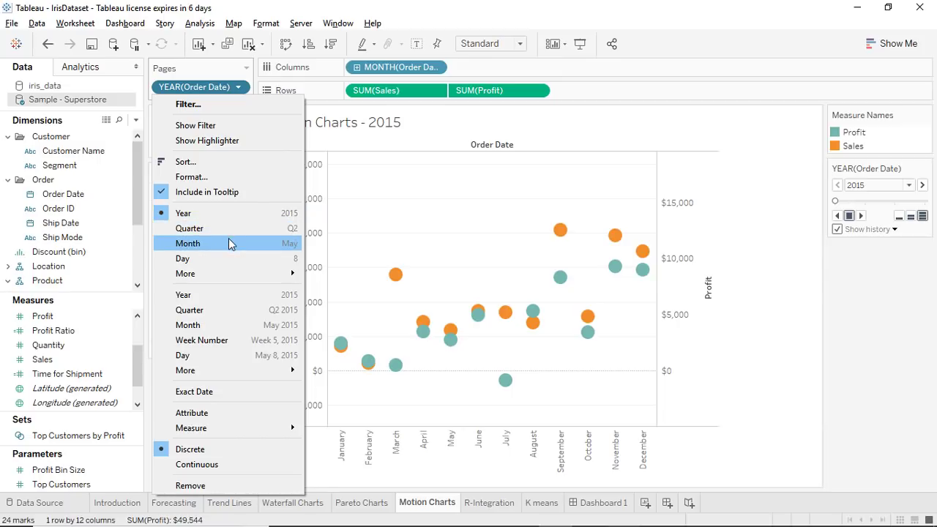
pyautogui.click(228, 243)
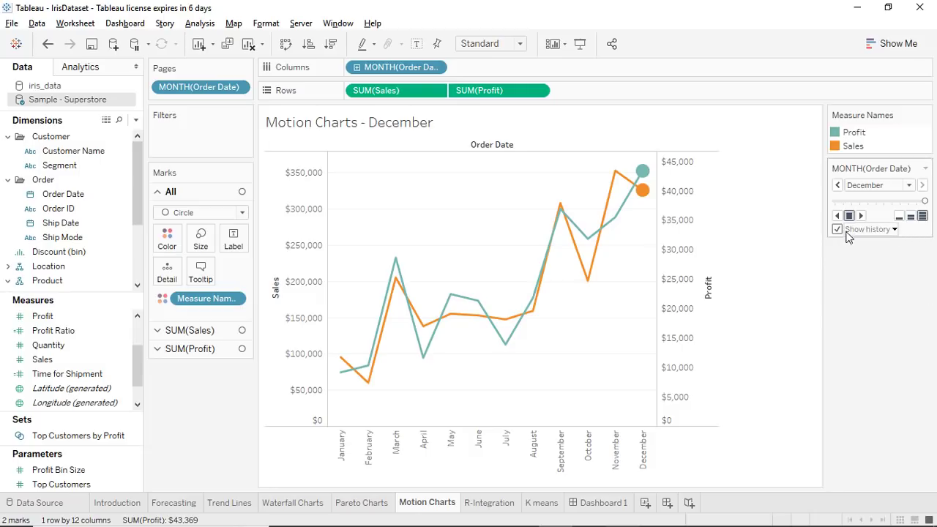
pyautogui.moveTo(867, 229)
pyautogui.click(893, 231)
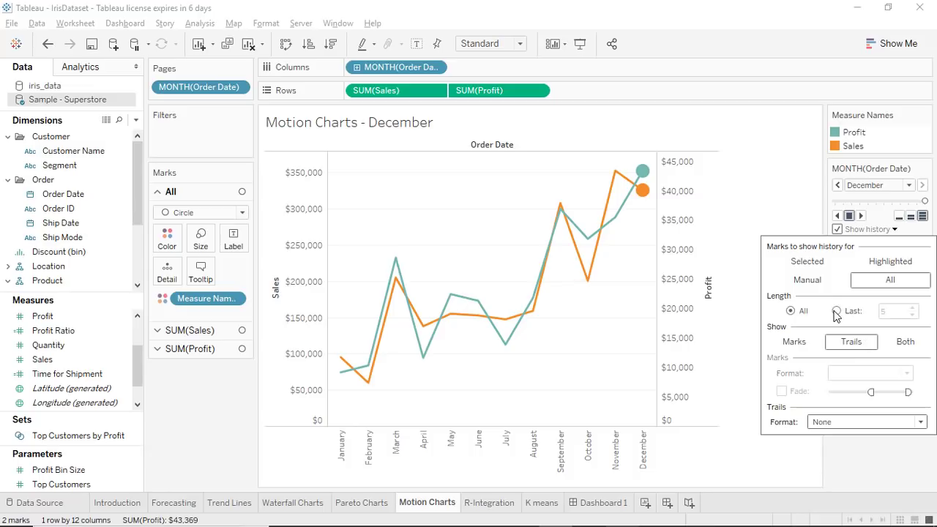
pyautogui.click(921, 422)
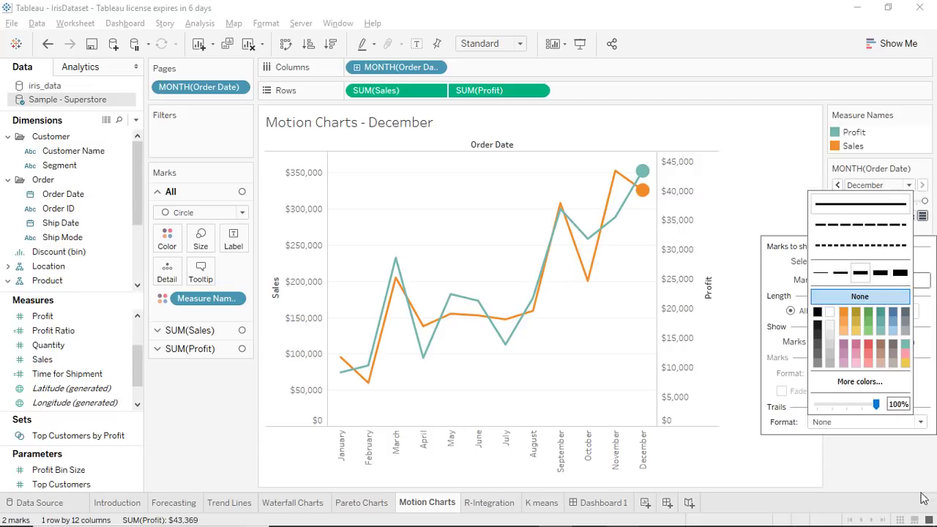
pyautogui.click(921, 422)
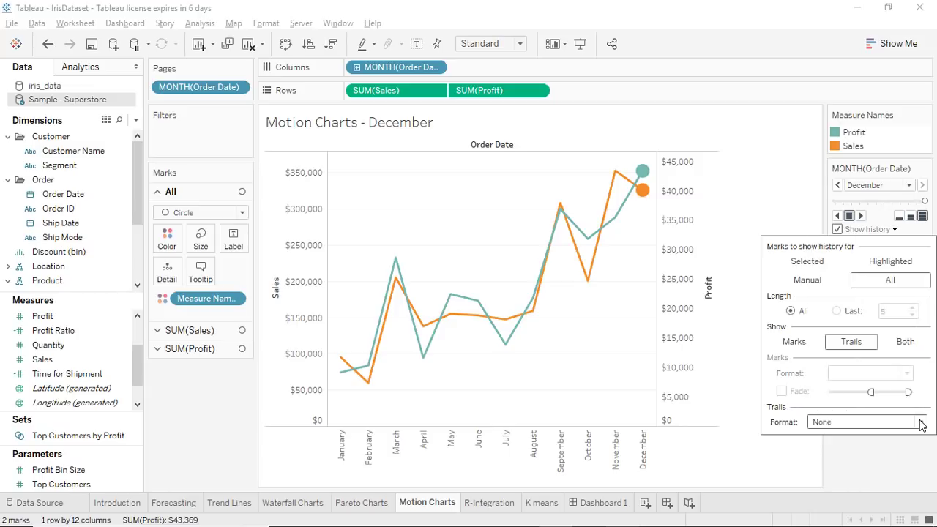
pyautogui.click(864, 463)
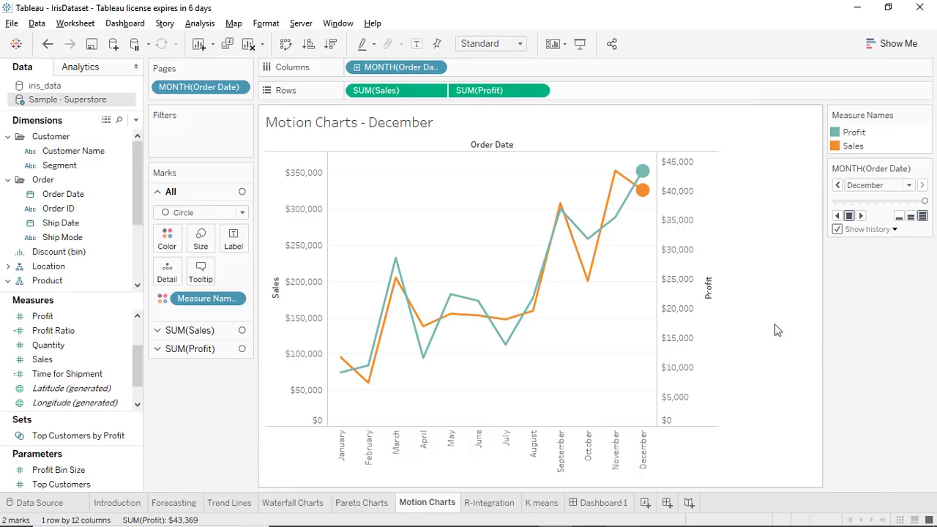
# Play the monthly animation at medium speed, then replay it at fast speed.
pyautogui.click(911, 217)
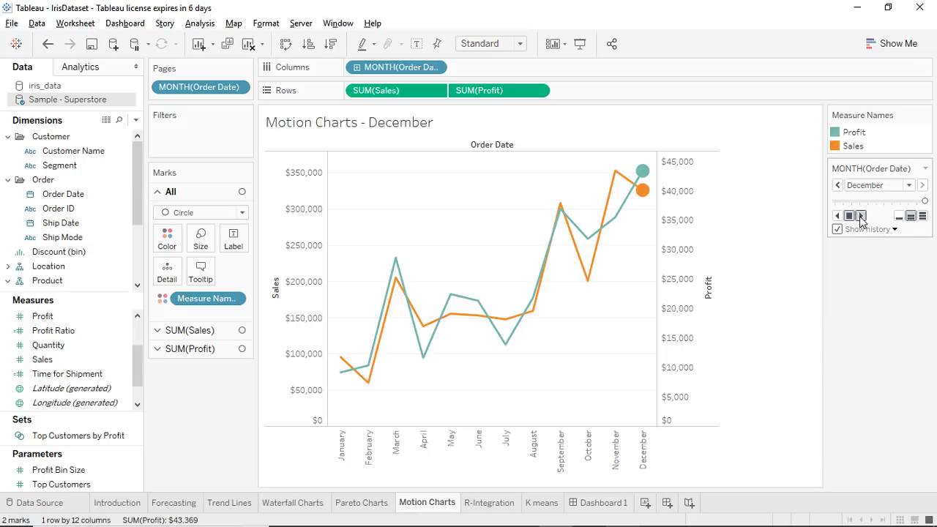
pyautogui.click(861, 216)
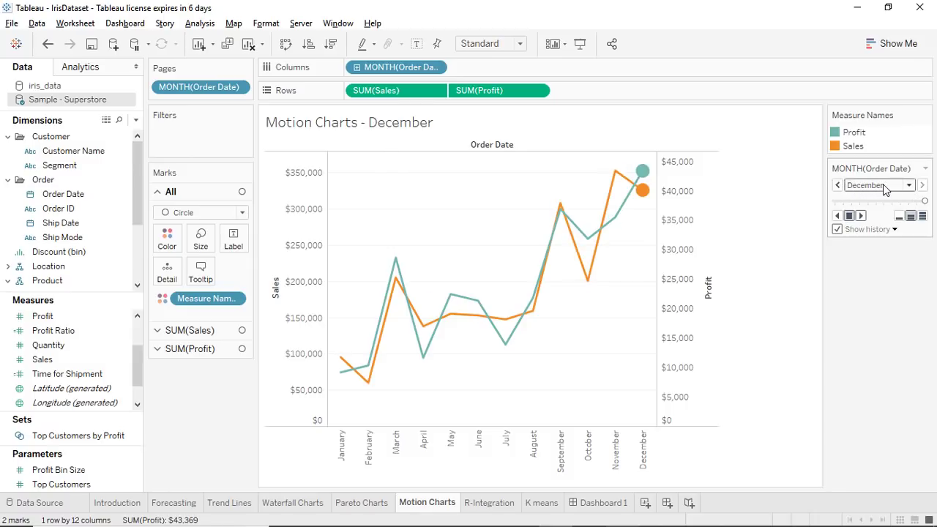
pyautogui.click(923, 217)
pyautogui.click(861, 216)
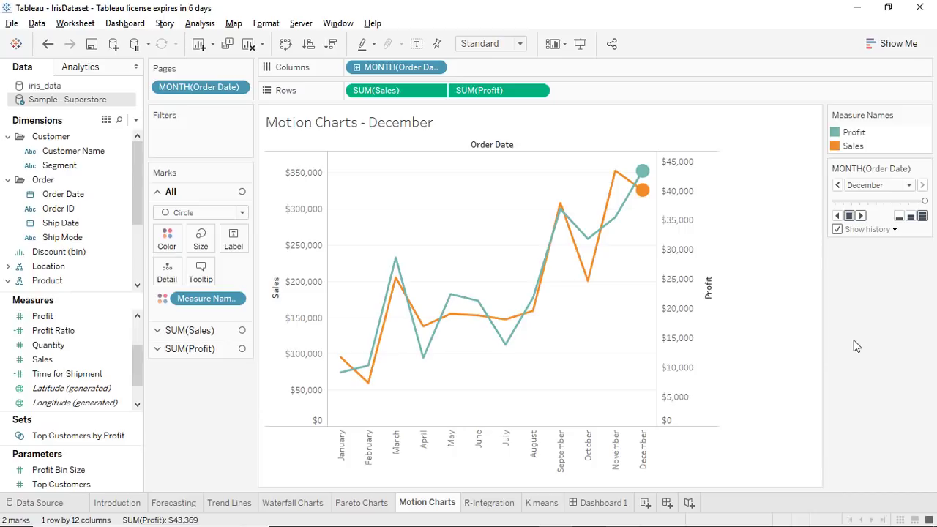
# Alt+Tab briefly away from the Tableau window.
pyautogui.hotkey('alt', 'Tab')
# Visit the R-Integration sheet, then scroll through the iris_data grid on the Data Source page.
pyautogui.click(486, 503)
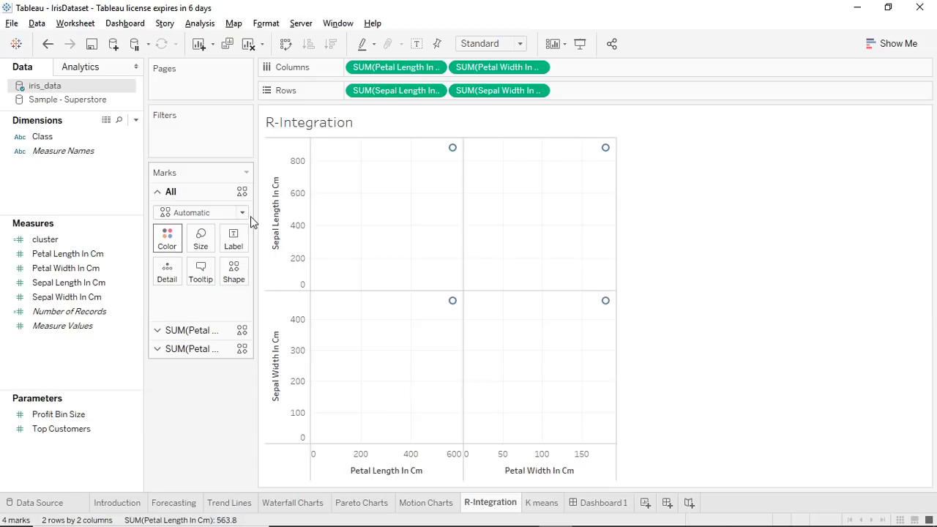
pyautogui.click(51, 504)
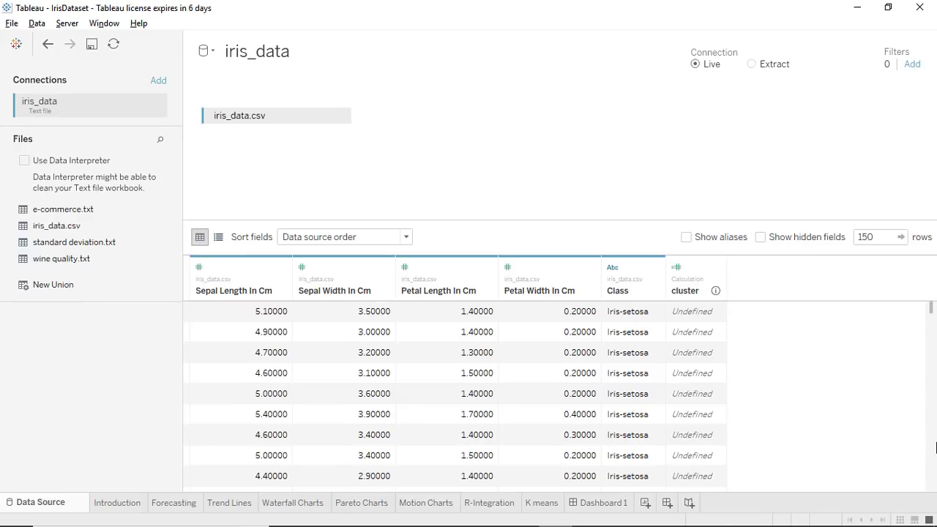
pyautogui.scroll(-3, 929, 347)
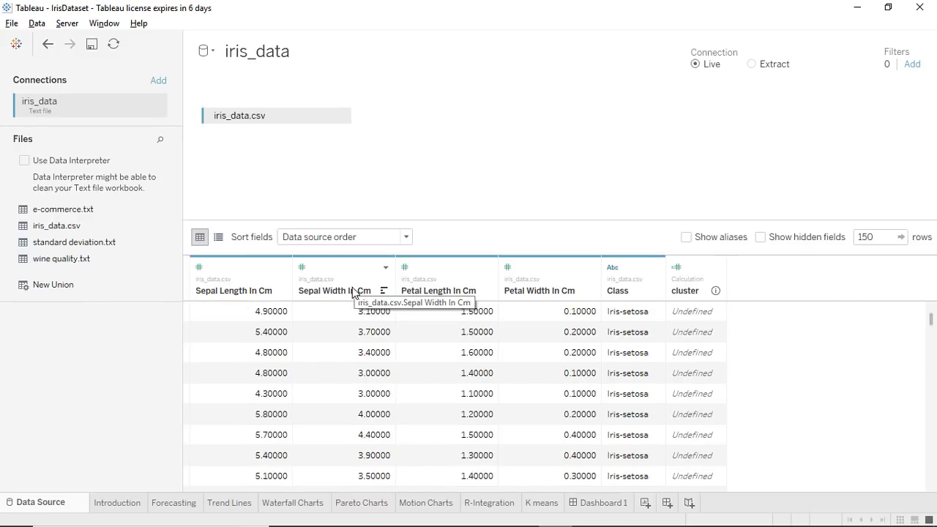
pyautogui.moveTo(633, 284)
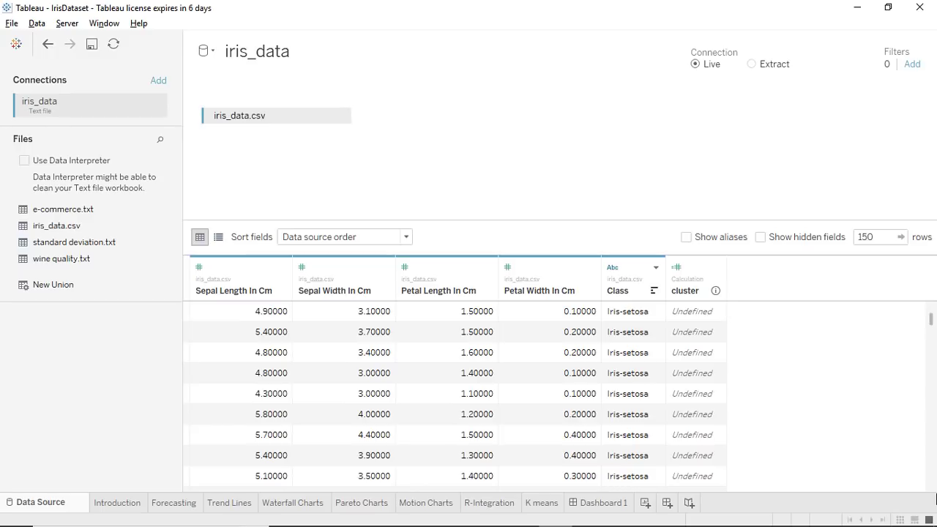
# Switch to RStudio and write install.packages("Rserve") as the first script line.
pyautogui.hotkey('alt', 'Tab')
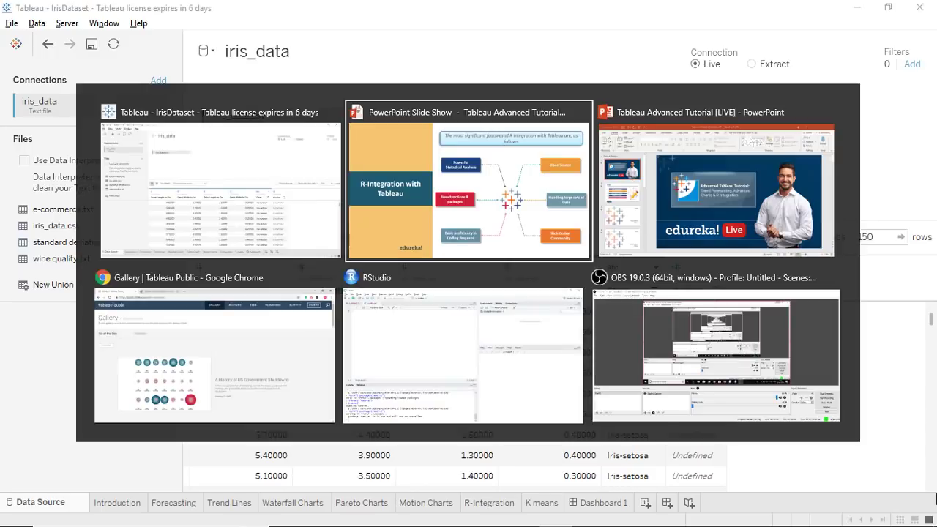
pyautogui.hotkey('alt', 'Tab')
pyautogui.hotkey('alt', 'Tab')
pyautogui.hotkey('alt', 'Tab')
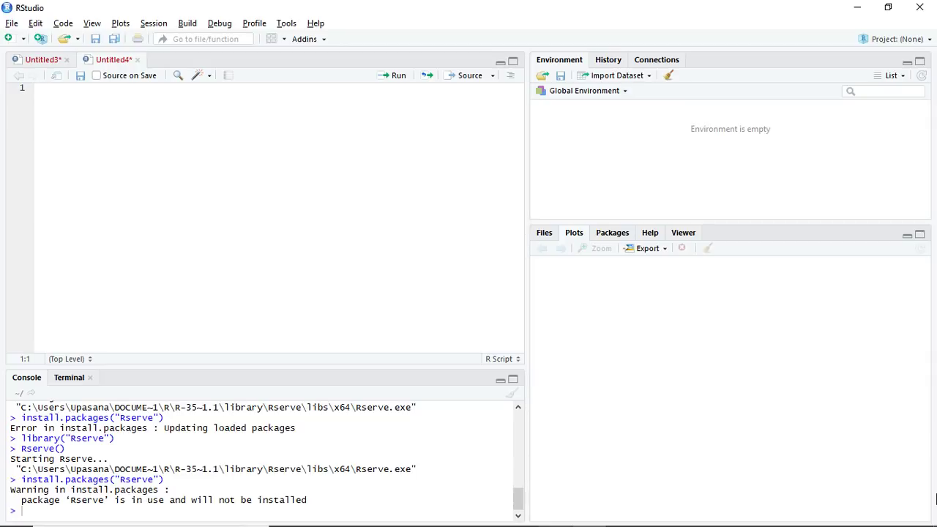
pyautogui.write('instal')
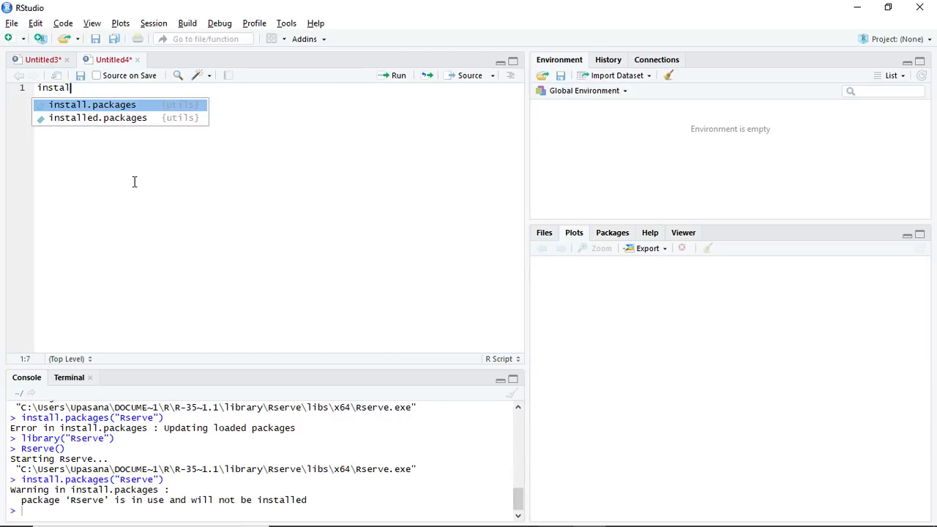
pyautogui.click(132, 107)
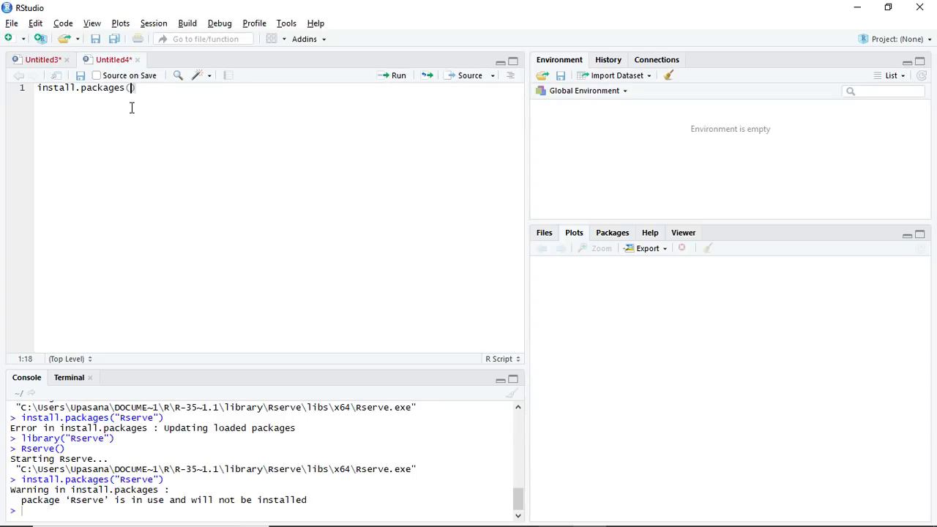
pyautogui.write('"Rserve")')
pyautogui.press('Return')
# Add library("Rserve") and Rserve() as the second and third script lines.
pyautogui.write('library')
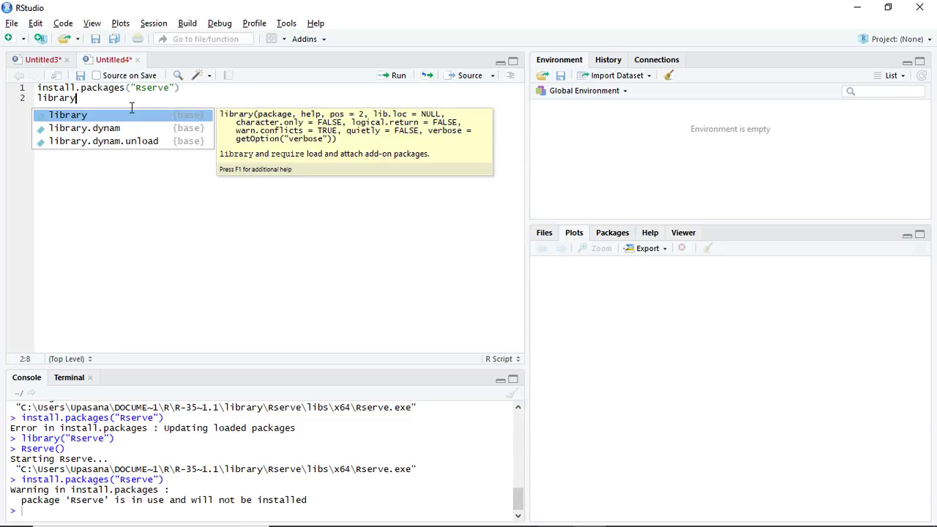
pyautogui.click(135, 117)
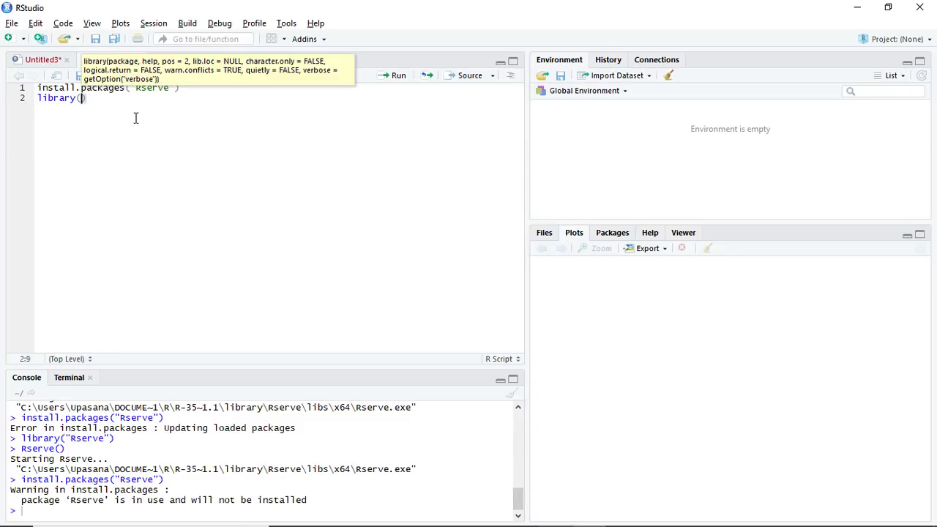
pyautogui.write('"')
pyautogui.write('Rserve')
pyautogui.press('End')
pyautogui.press('Return')
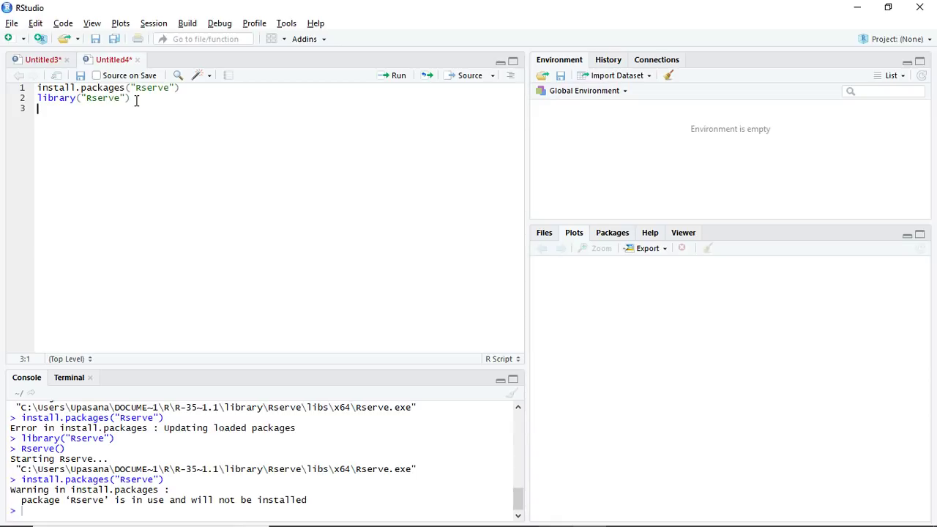
pyautogui.write('Rserve')
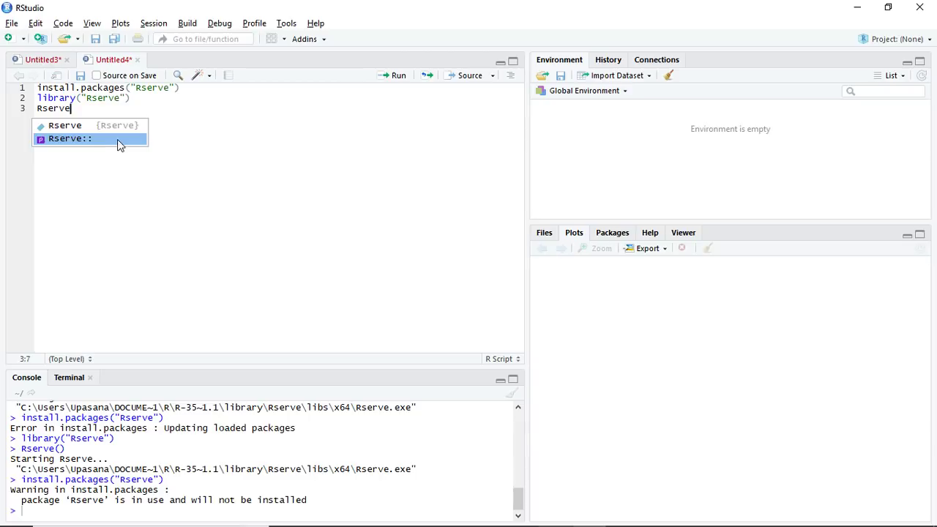
pyautogui.click(114, 131)
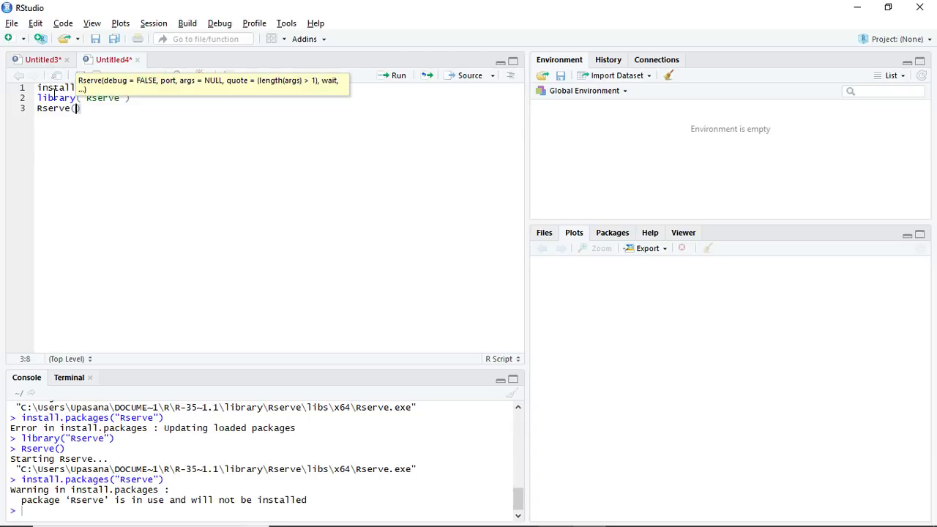
# Run all three Rserve lines, then Alt+Tab back toward Tableau.
pyautogui.hotkey('ctrl', 'a')
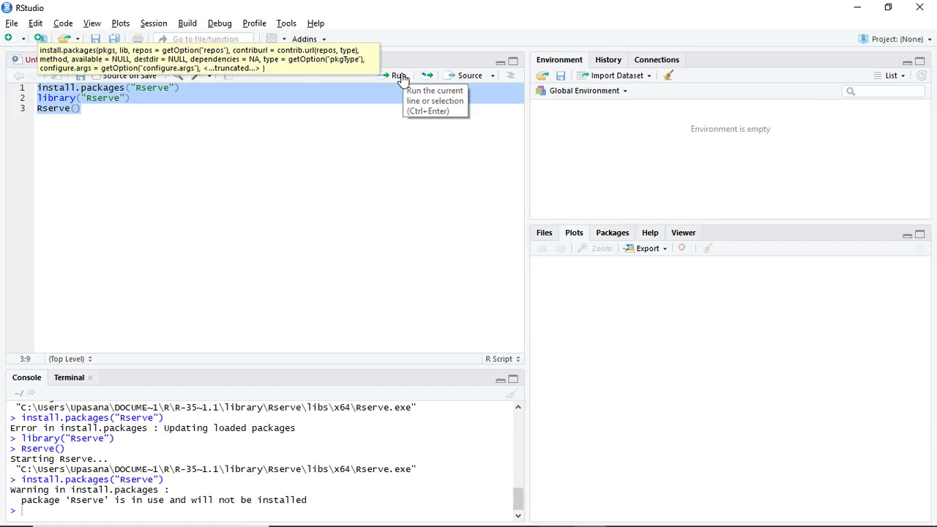
pyautogui.click(403, 150)
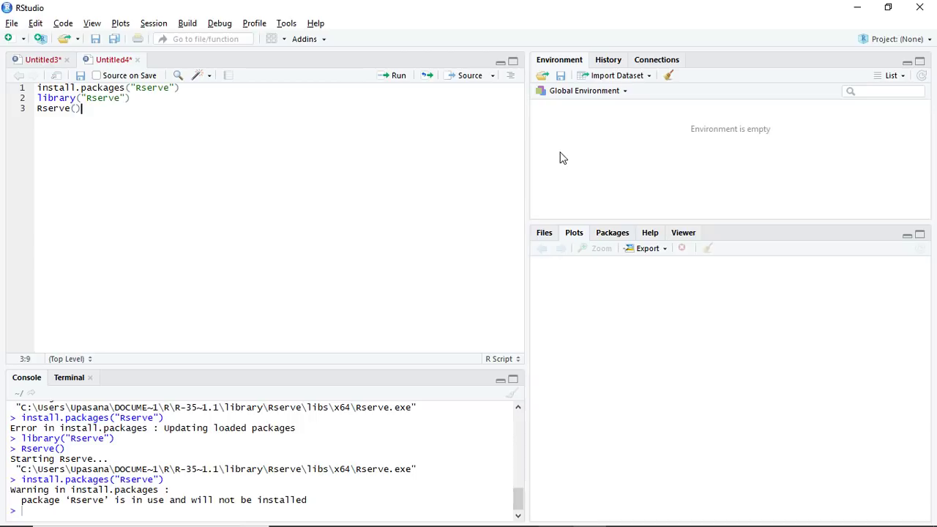
pyautogui.hotkey('alt', 'Tab')
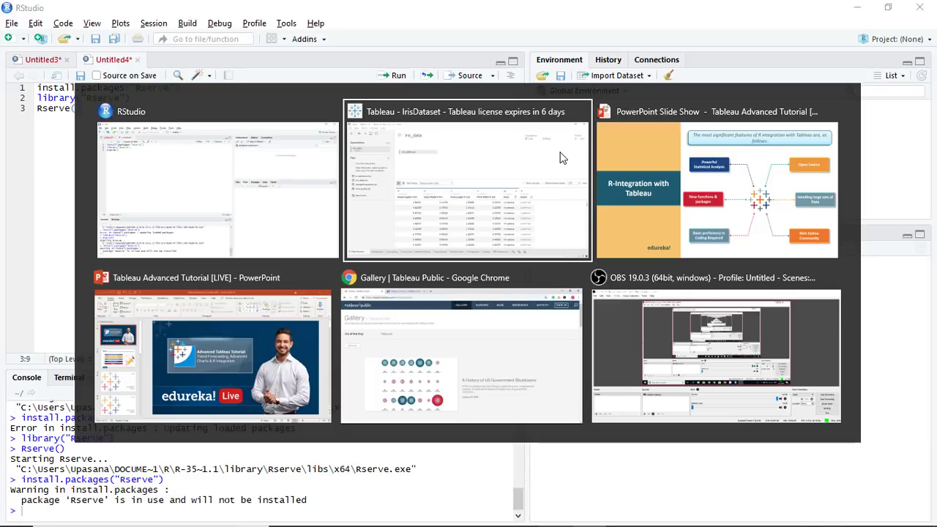
# Return to Tableau's R-Integration sheet and open the Help menu.
pyautogui.click(560, 158)
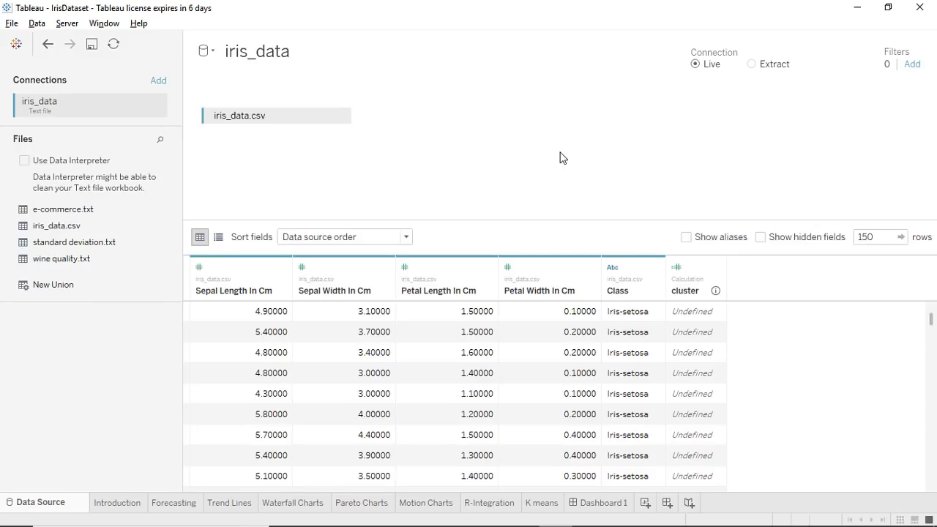
pyautogui.click(476, 505)
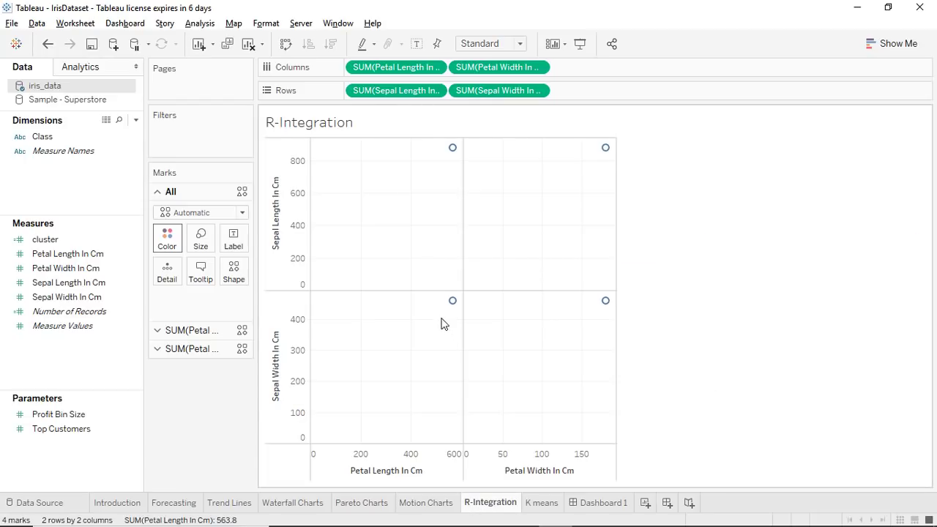
pyautogui.click(374, 23)
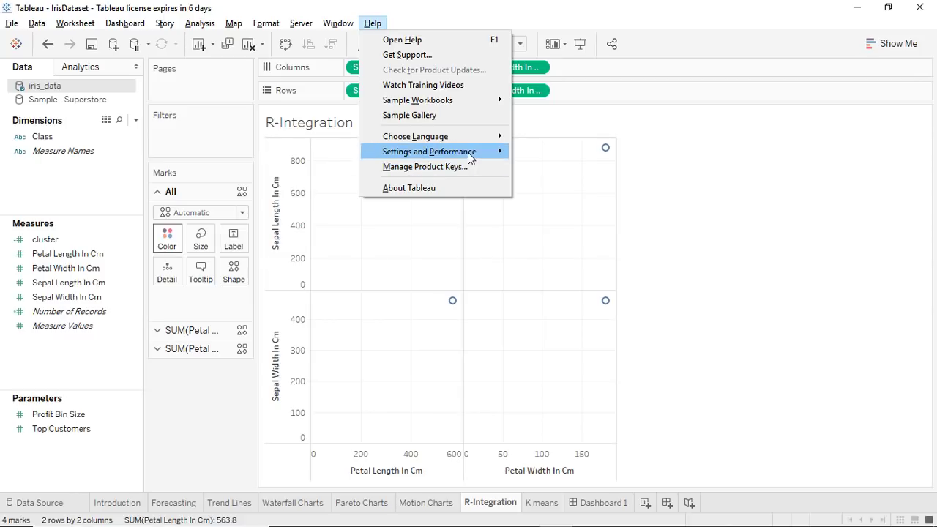
pyautogui.moveTo(429, 152)
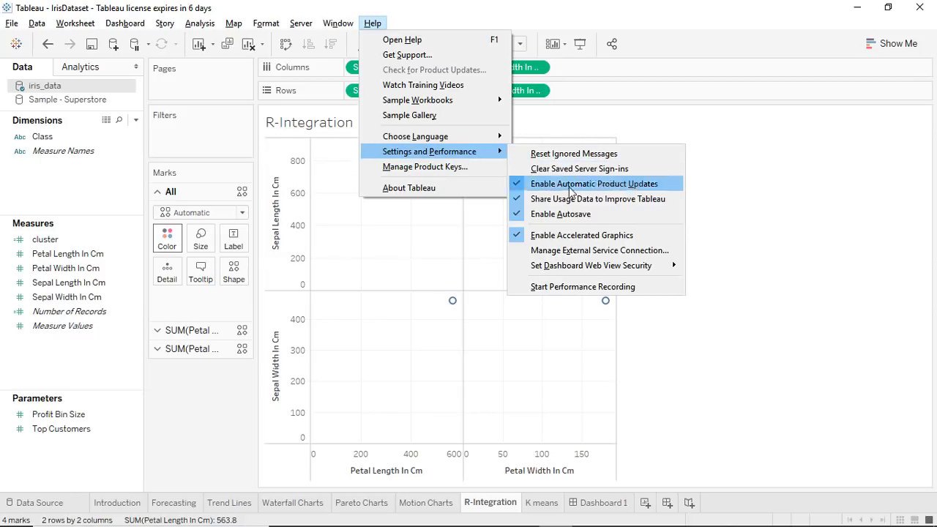
# Choose RServe with server localhost and port 6311, pass Test Connection, and confirm with OK.
pyautogui.click(599, 250)
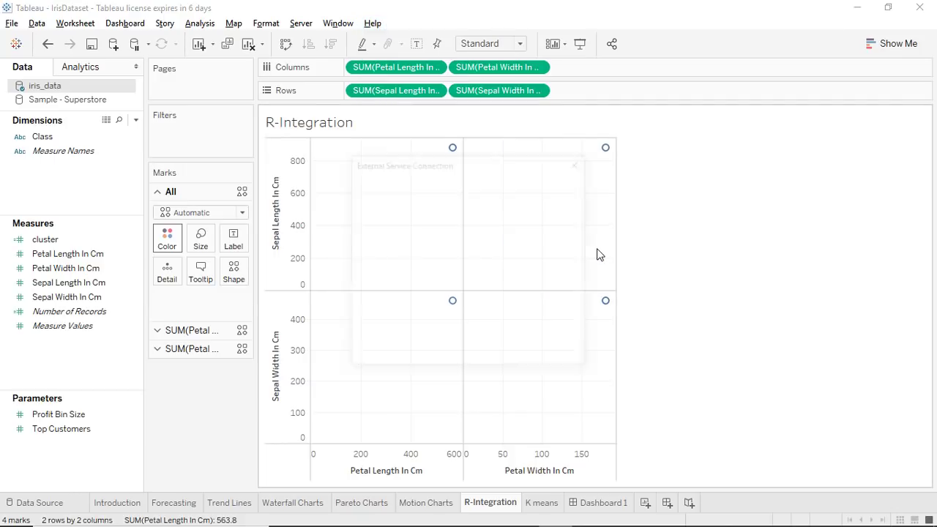
pyautogui.click(528, 202)
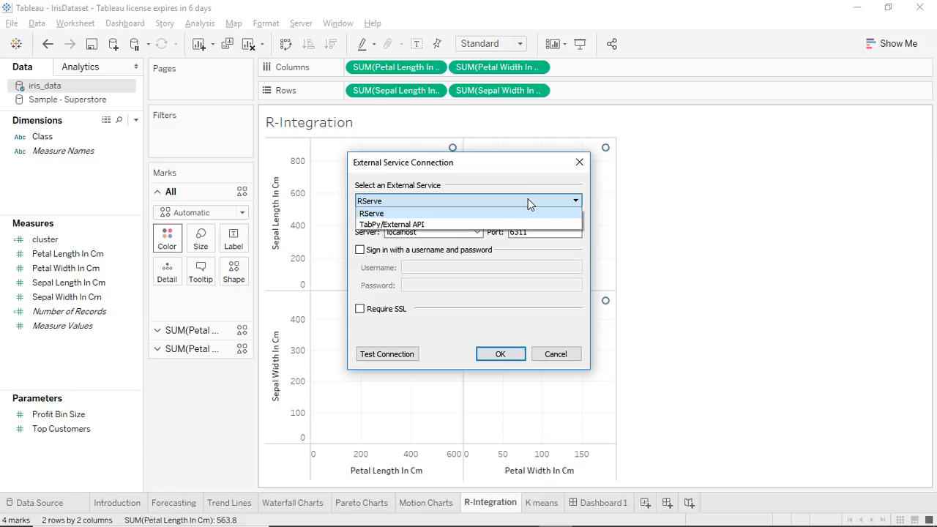
pyautogui.click(527, 201)
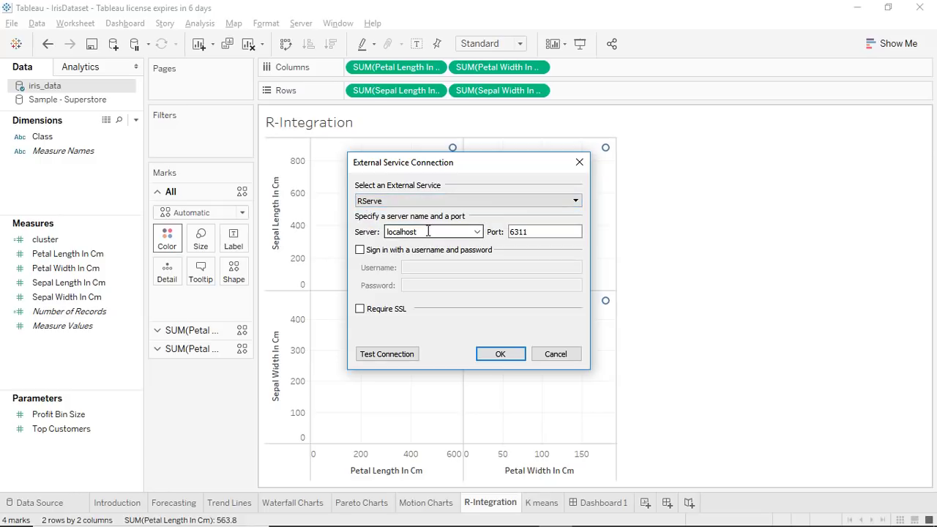
pyautogui.moveTo(428, 232); pyautogui.dragTo(385, 231)
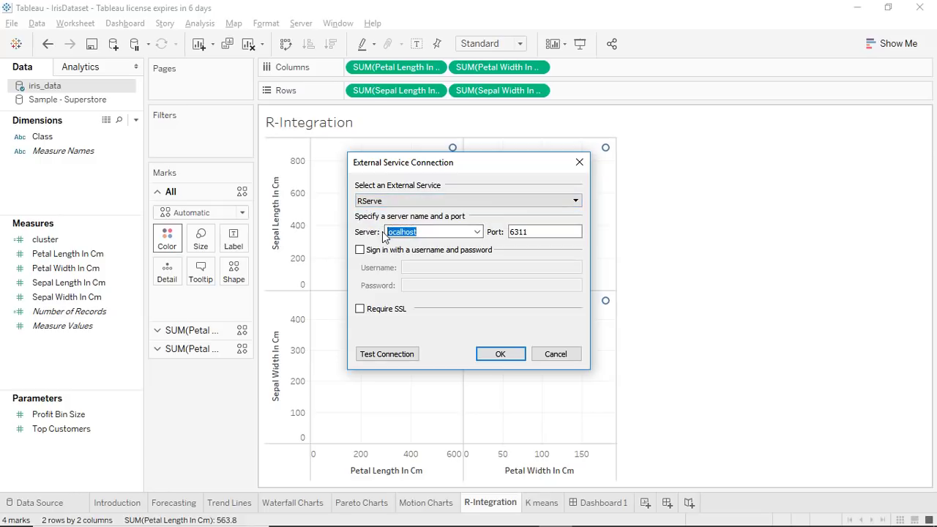
pyautogui.moveTo(542, 231); pyautogui.dragTo(505, 233)
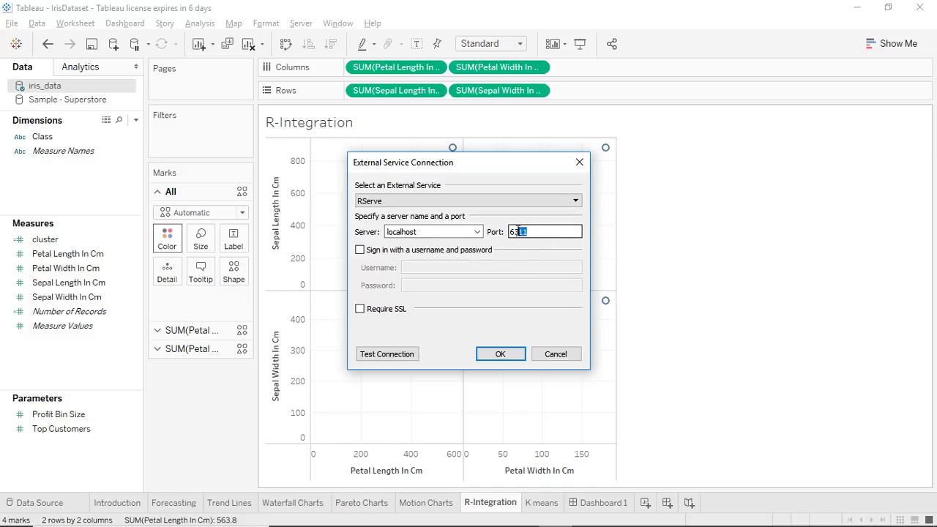
pyautogui.click(368, 359)
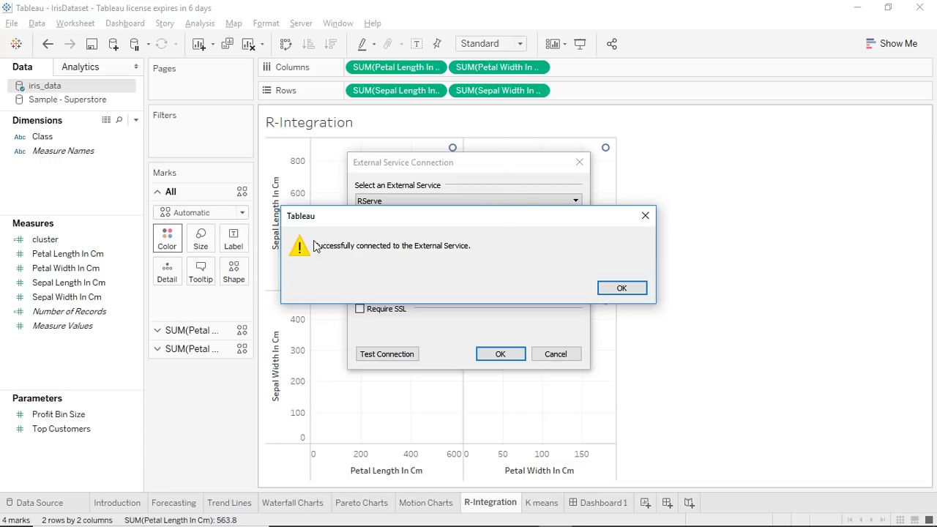
pyautogui.click(621, 288)
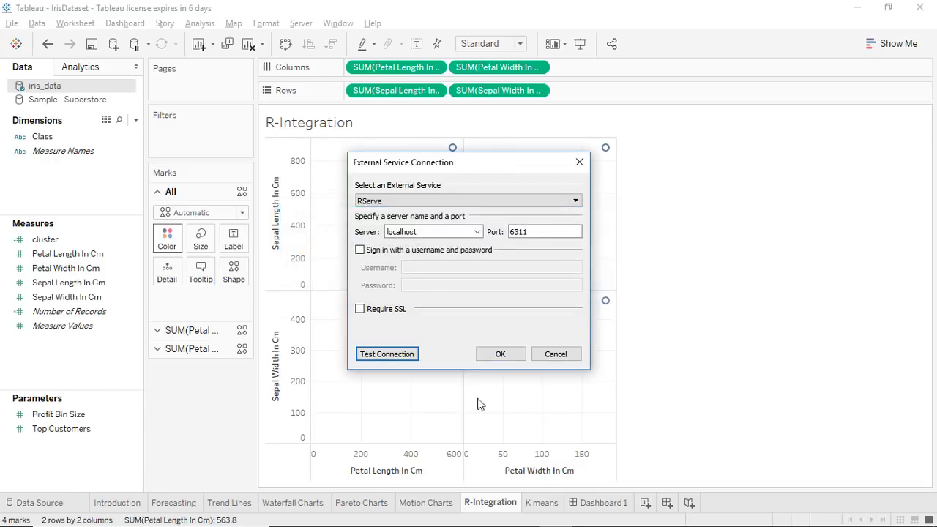
pyautogui.click(510, 358)
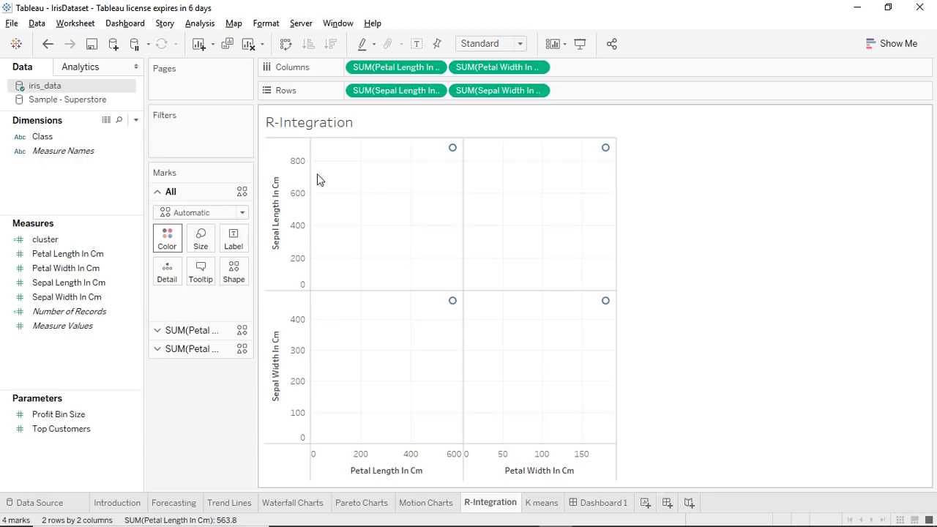
# Open the Analysis menu from the menu bar.
pyautogui.click(198, 24)
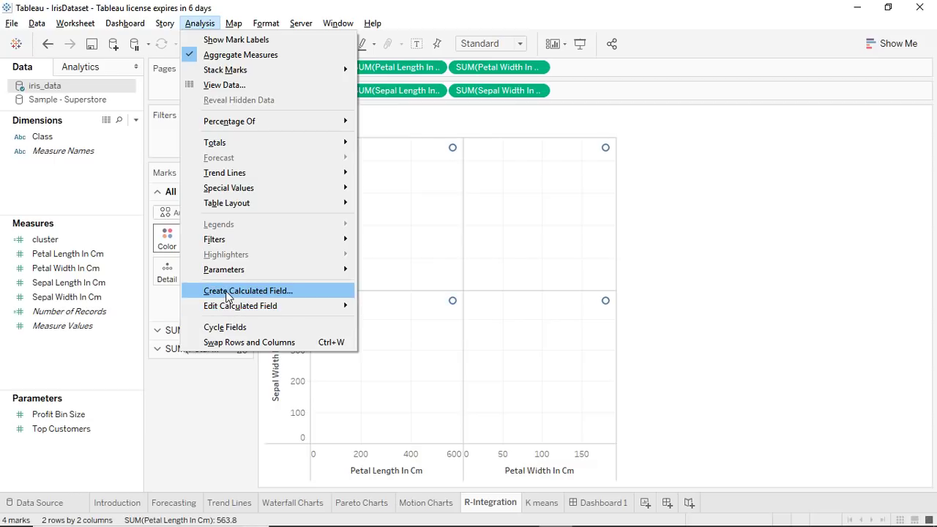
# Close the Analysis menu without changes, leaving the R-Integration scatter matrix as it was.
pyautogui.click(822, 264)
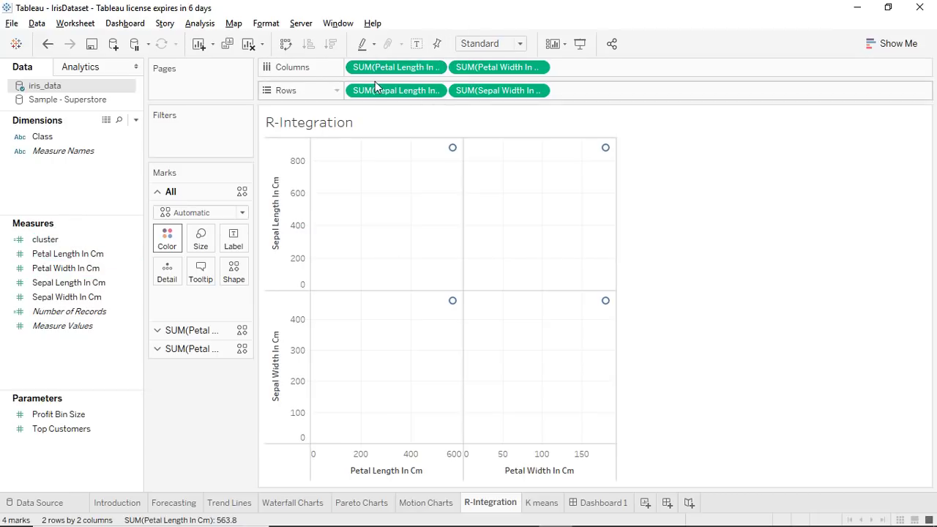
pyautogui.moveTo(99, 297); pyautogui.dragTo(564, 91)
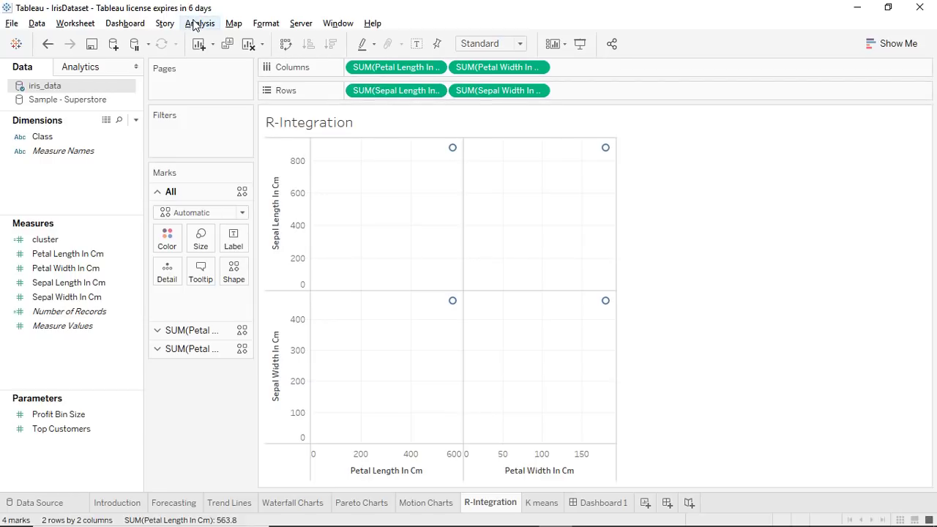
# Turn off Aggregate Measures to plot all 600 flowers, and widen the scatter matrix.
pyautogui.click(194, 24)
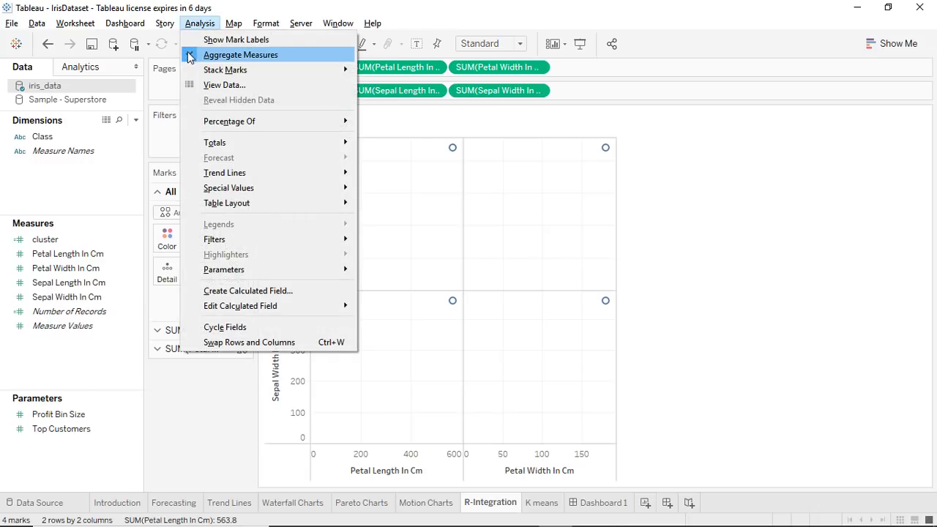
pyautogui.click(190, 55)
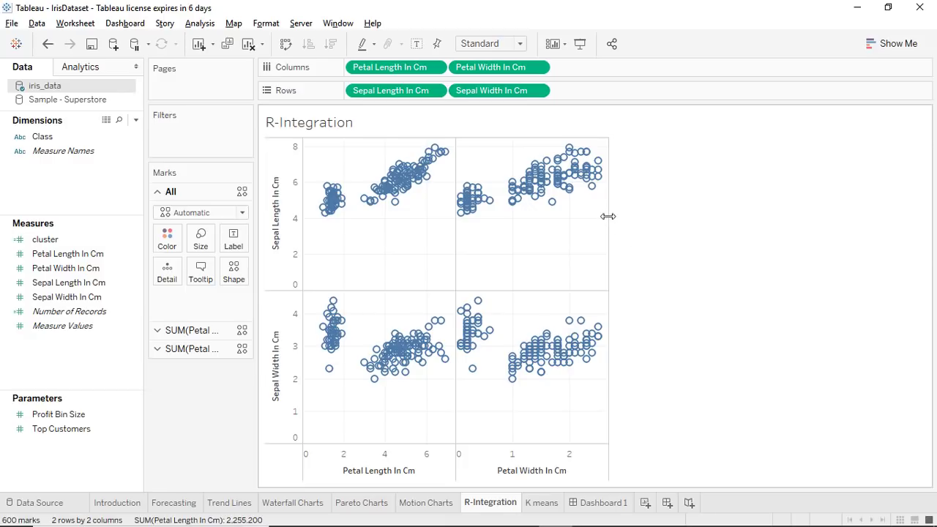
pyautogui.moveTo(608, 216); pyautogui.dragTo(925, 202)
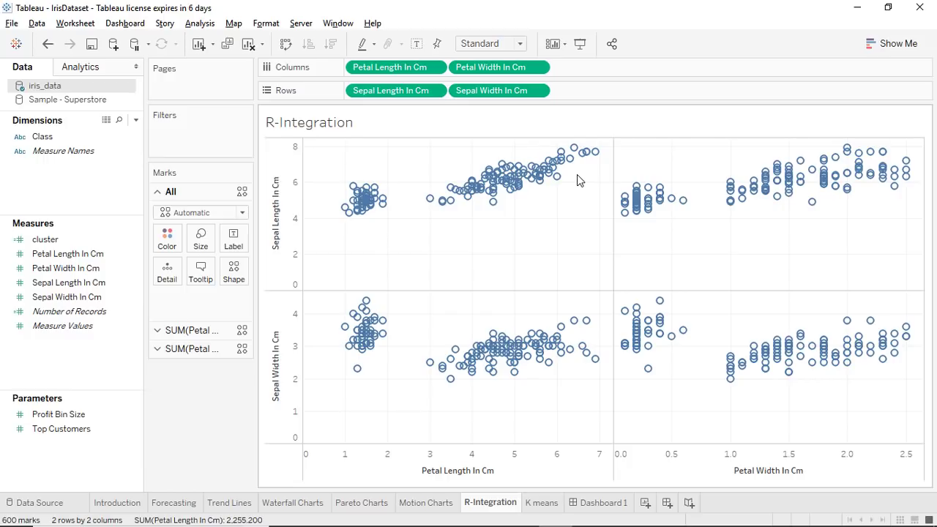
pyautogui.click(77, 140)
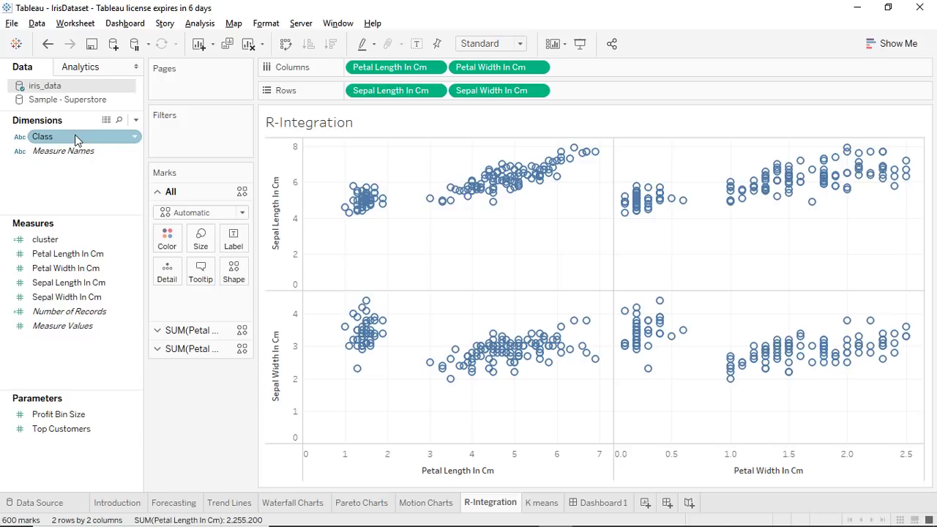
# Put Class on Color so setosa, versicolor and virginica show in distinct hues.
pyautogui.click(77, 139)
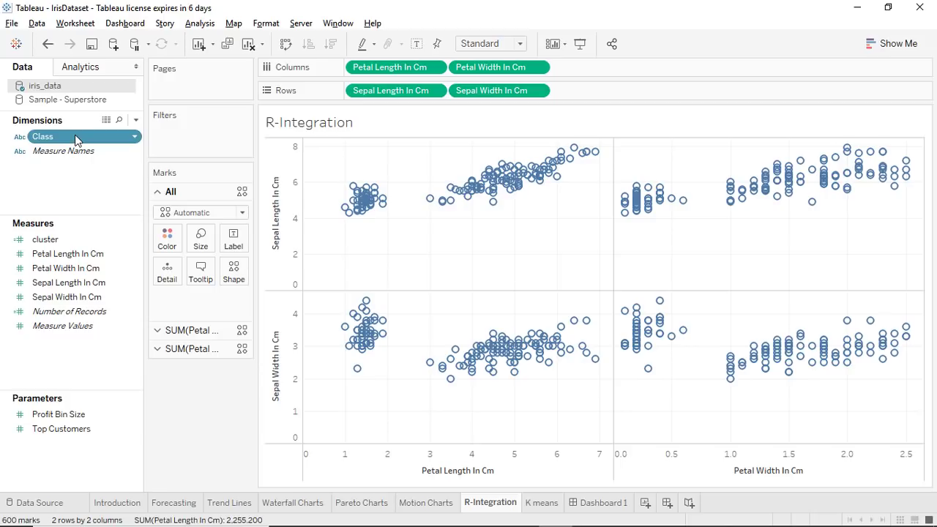
pyautogui.moveTo(76, 139); pyautogui.dragTo(169, 243)
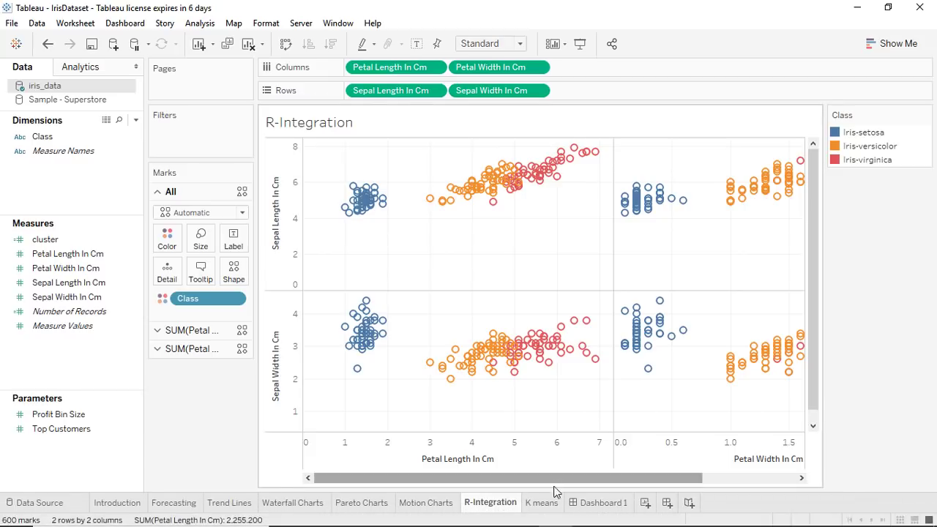
# Widen the K means chart to full width and add a new blank worksheet from its tab.
pyautogui.click(543, 504)
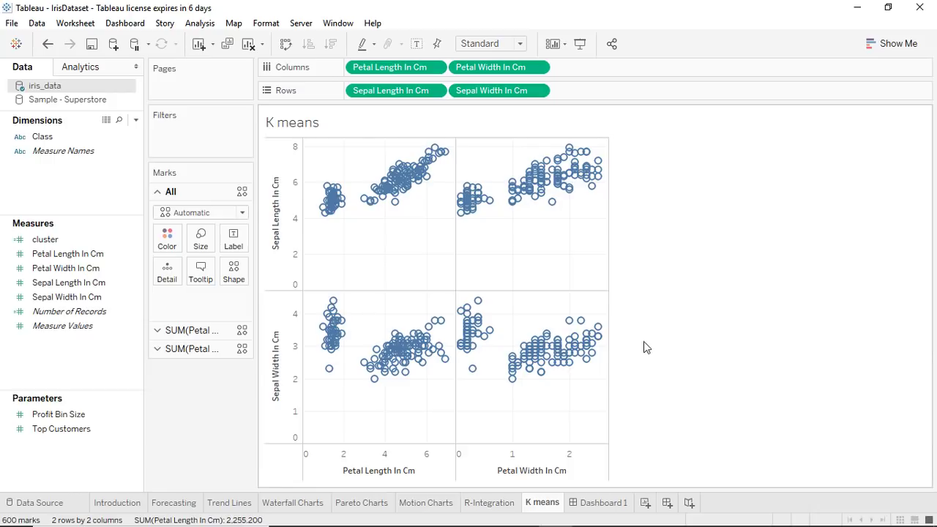
pyautogui.moveTo(608, 258); pyautogui.dragTo(930, 202)
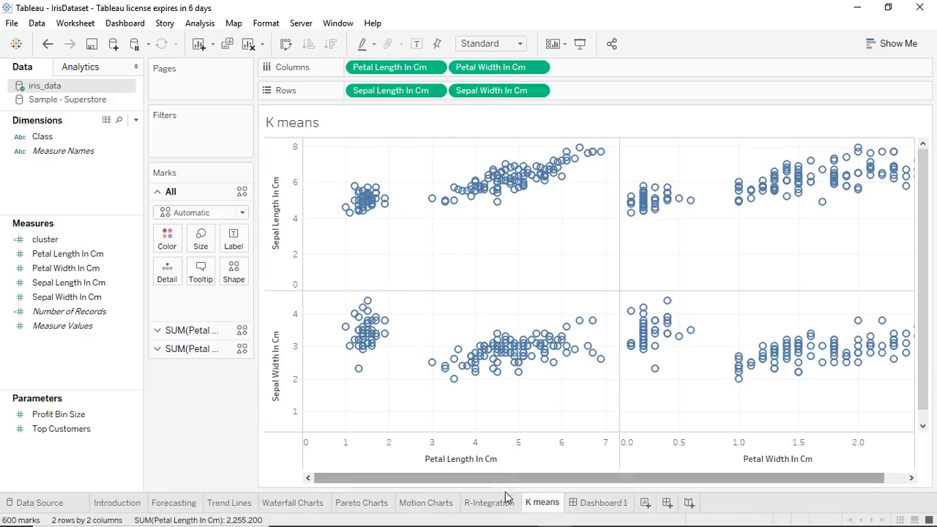
pyautogui.rightClick(540, 506)
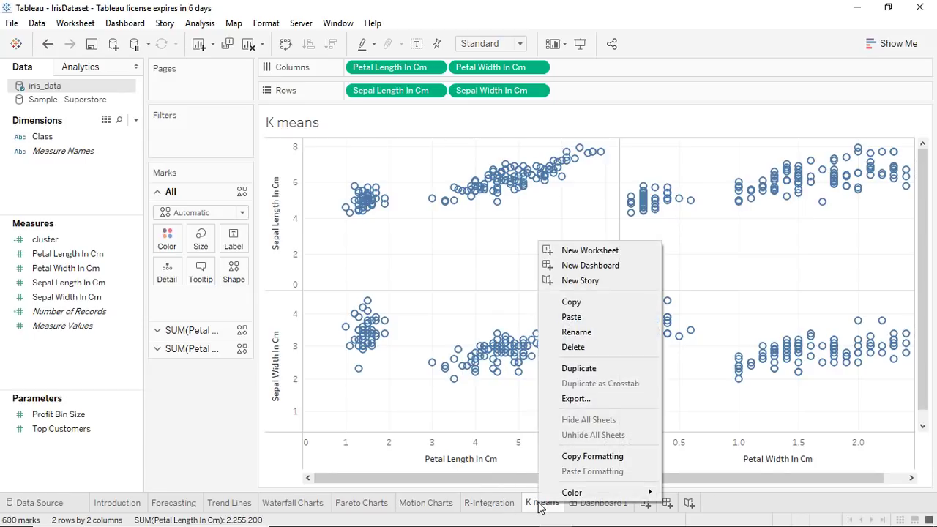
pyautogui.click(628, 253)
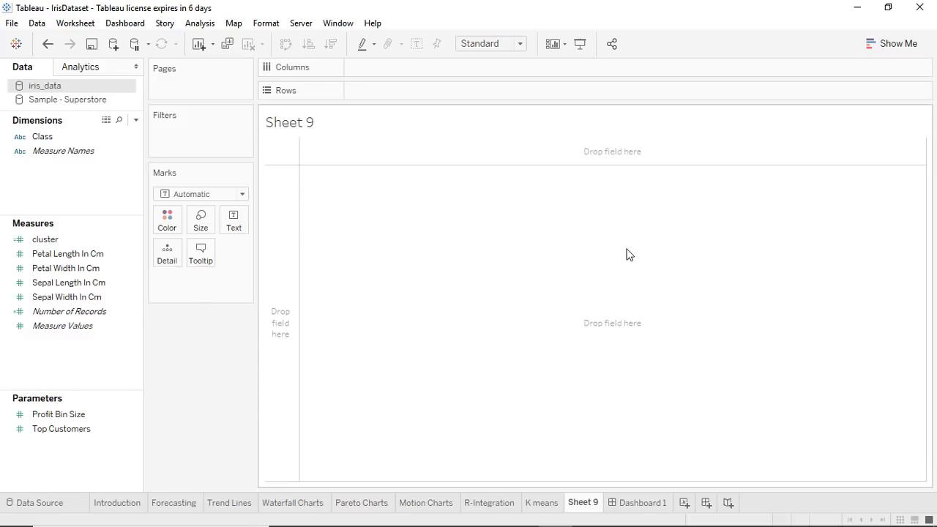
# Put Petal Length and Petal Width on Columns, and Sepal Length and Sepal Width on Rows.
pyautogui.moveTo(41, 253)
pyautogui.mouseDown()
pyautogui.moveTo(108, 238)
pyautogui.moveTo(373, 69)
pyautogui.mouseUp()
pyautogui.moveTo(63, 268)
pyautogui.mouseDown()
pyautogui.moveTo(510, 66)
pyautogui.moveTo(499, 62)
pyautogui.mouseUp()
pyautogui.click(57, 283)
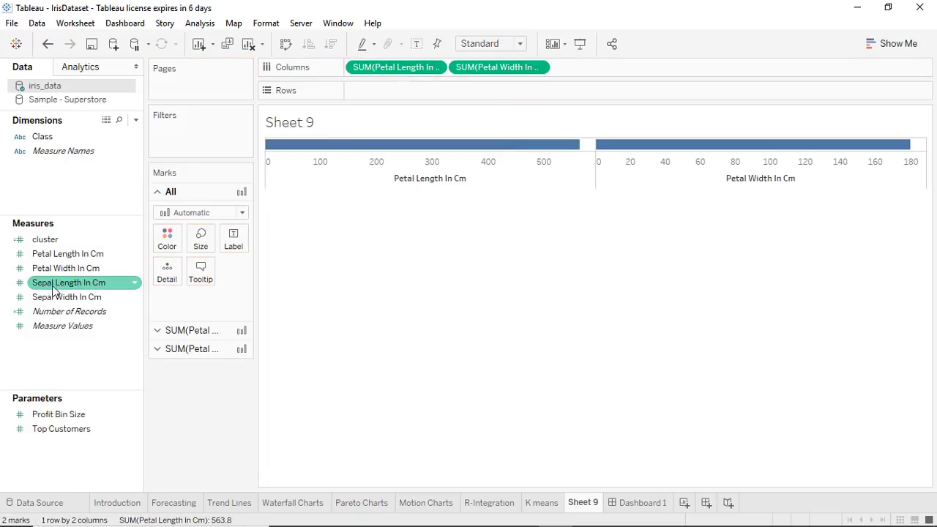
pyautogui.moveTo(56, 282); pyautogui.dragTo(372, 86)
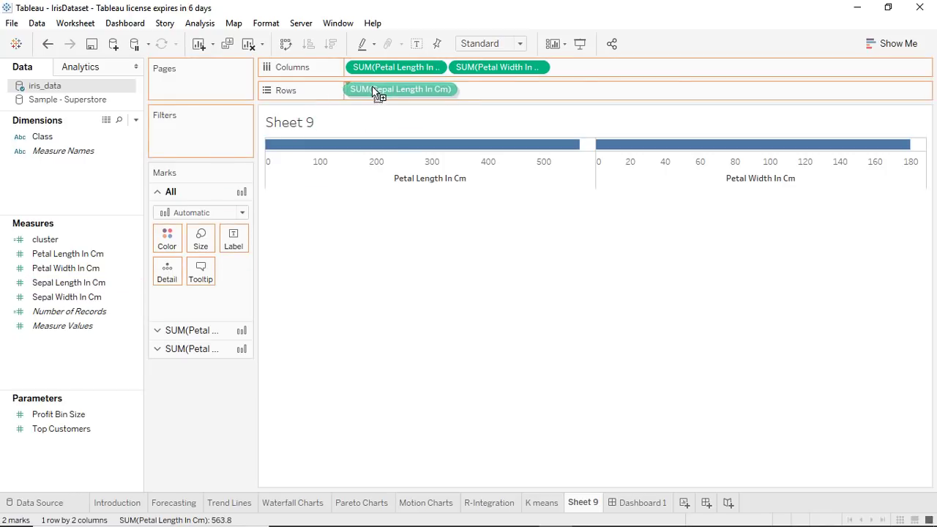
pyautogui.click(56, 296)
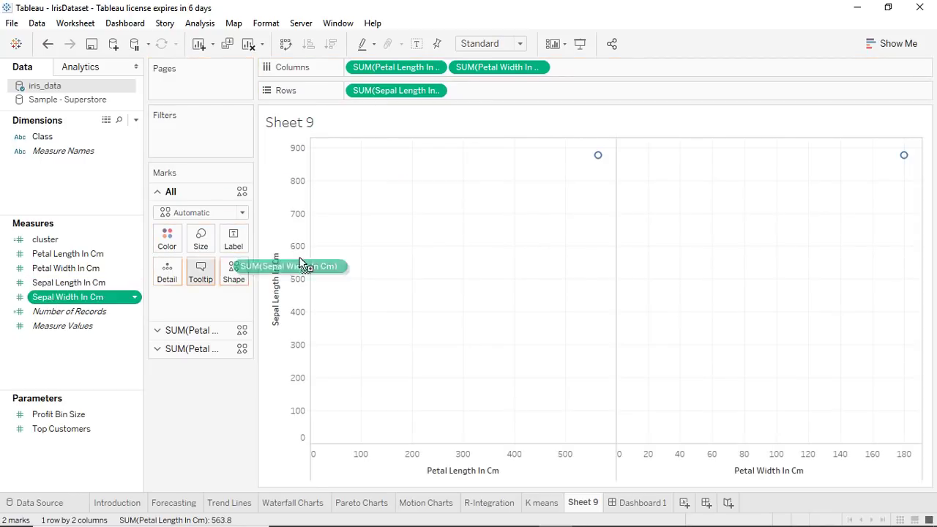
pyautogui.moveTo(57, 296)
pyautogui.mouseDown()
pyautogui.moveTo(486, 123)
pyautogui.moveTo(477, 92)
pyautogui.mouseUp()
pyautogui.click(189, 26)
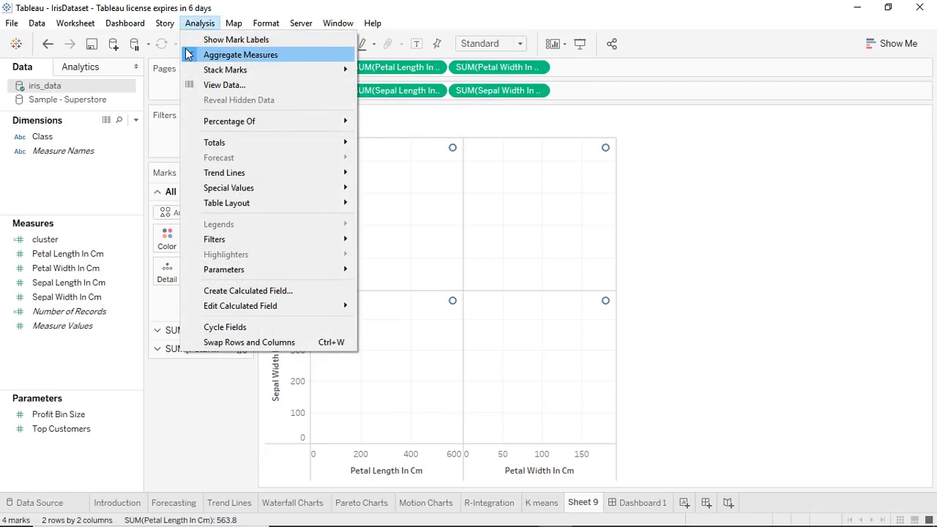
# Disable Aggregate Measures on Sheet 9 to show 600 points, and widen its matrix.
pyautogui.click(191, 55)
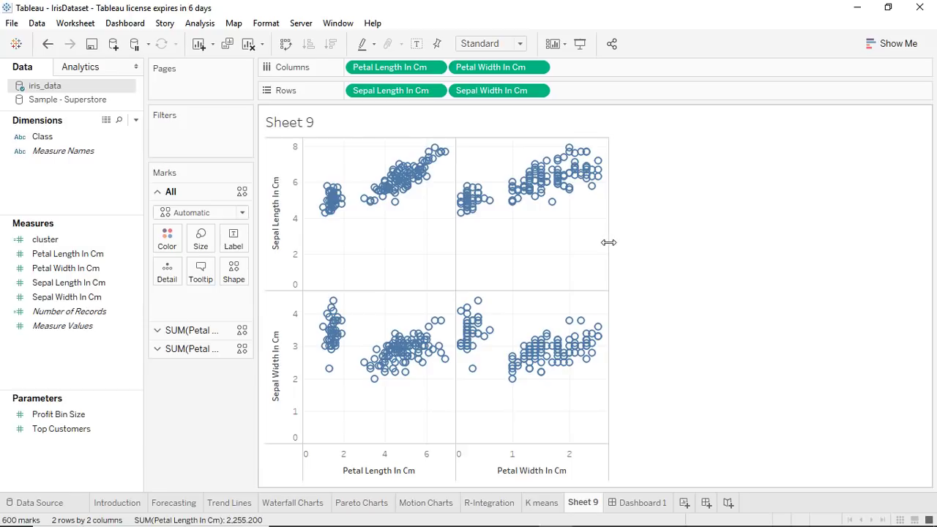
pyautogui.moveTo(608, 242); pyautogui.dragTo(928, 225)
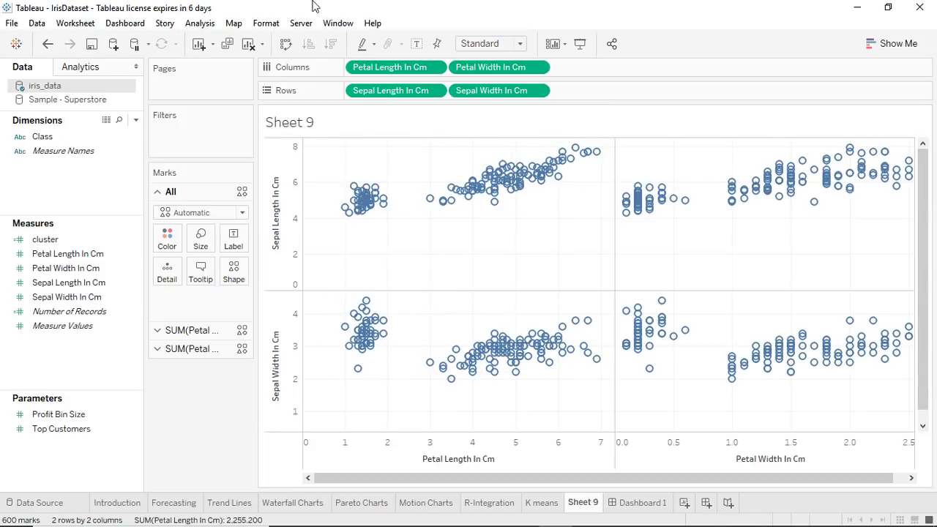
pyautogui.click(200, 23)
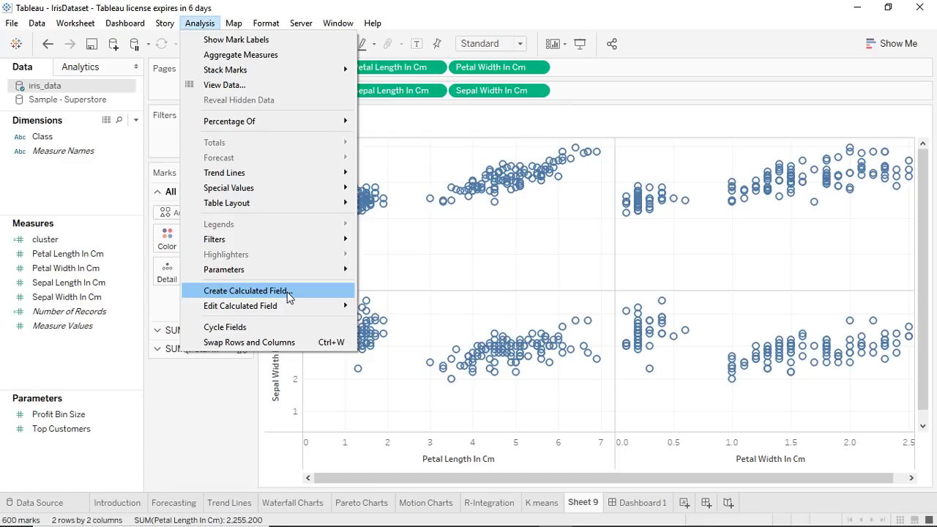
# Create a calculated field named cluster whose formula starts with SCRIPT_INT().
pyautogui.click(288, 295)
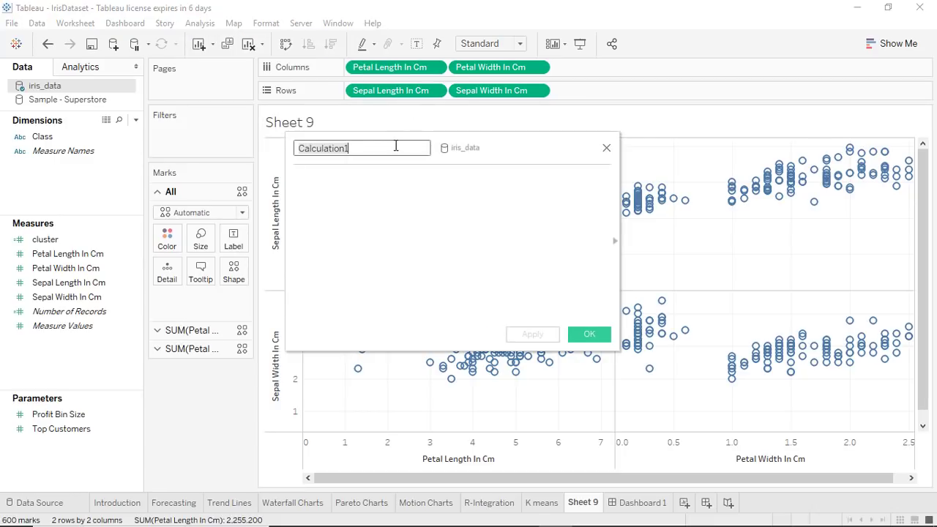
pyautogui.write('clu')
pyautogui.write('st')
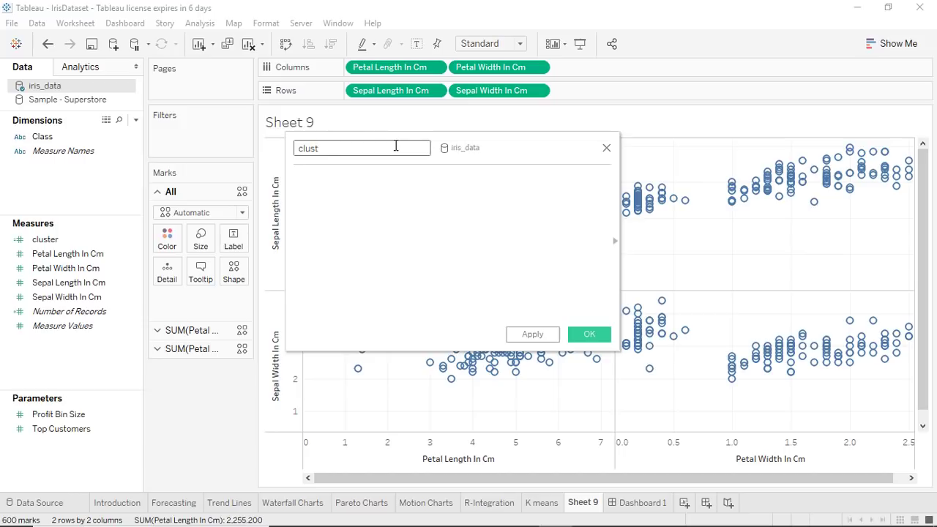
pyautogui.write('er')
pyautogui.click(389, 177)
pyautogui.write('Scr')
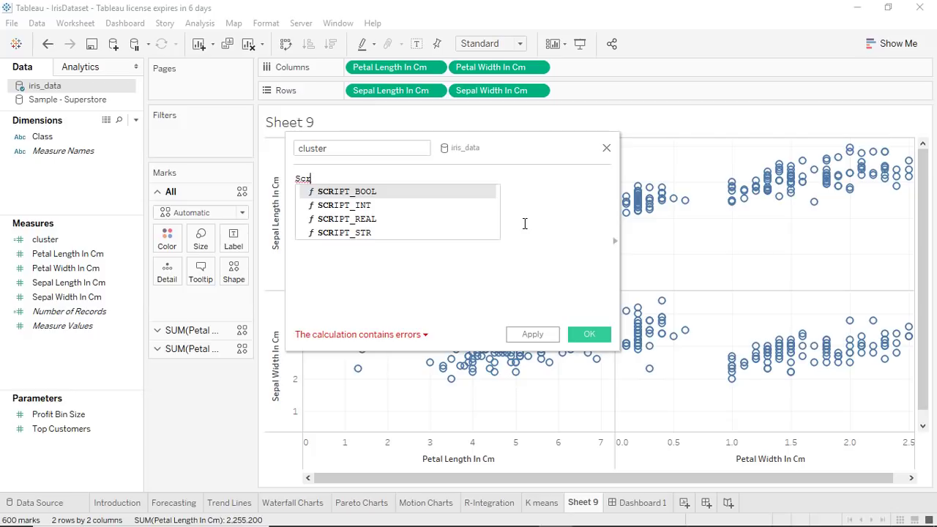
pyautogui.doubleClick(456, 207)
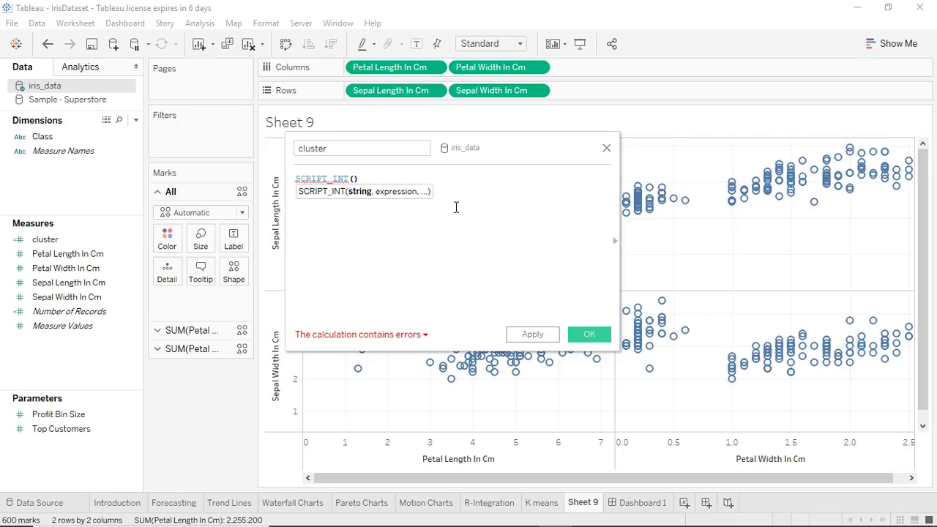
# Enter the R string 'result <- kmeans(data.frame(.arg1,.arg2,.arg3,.arg4),3)$cluster;' inside SCRIPT_INT.
pyautogui.write("'result <")
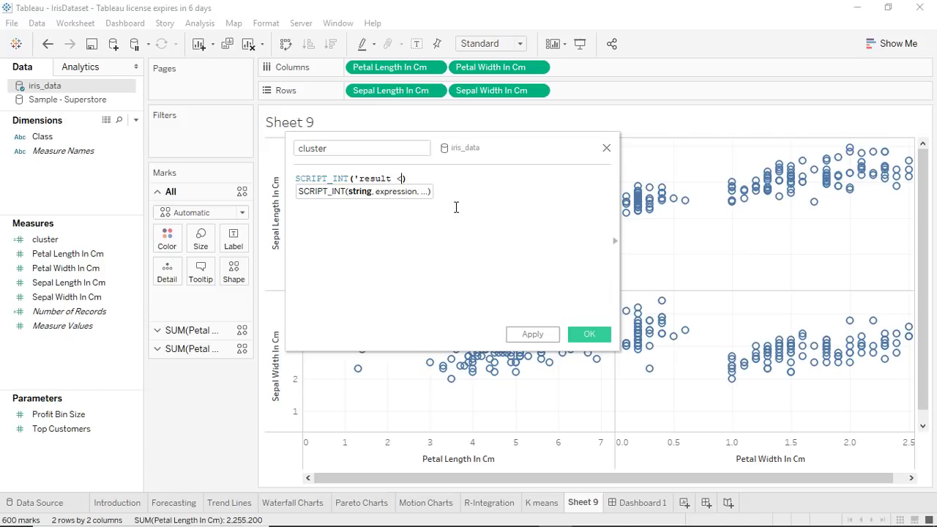
pyautogui.write('-')
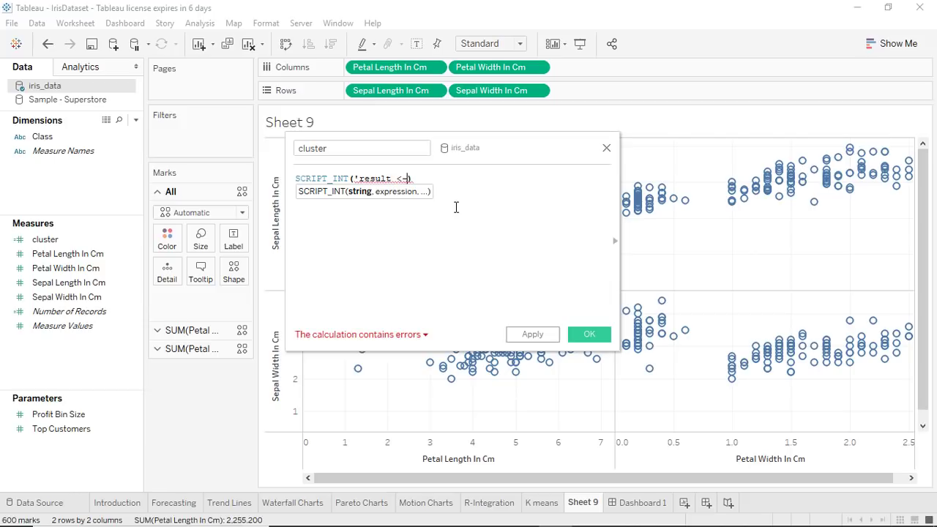
pyautogui.write(' kmeans ')
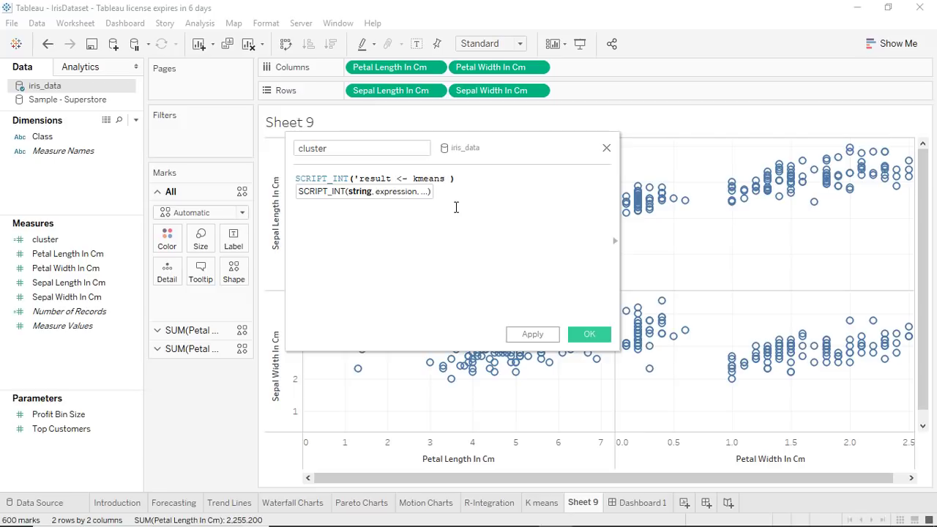
pyautogui.write('(')
pyautogui.write('data.frame(.arg1,')
pyautogui.write(' .arg2')
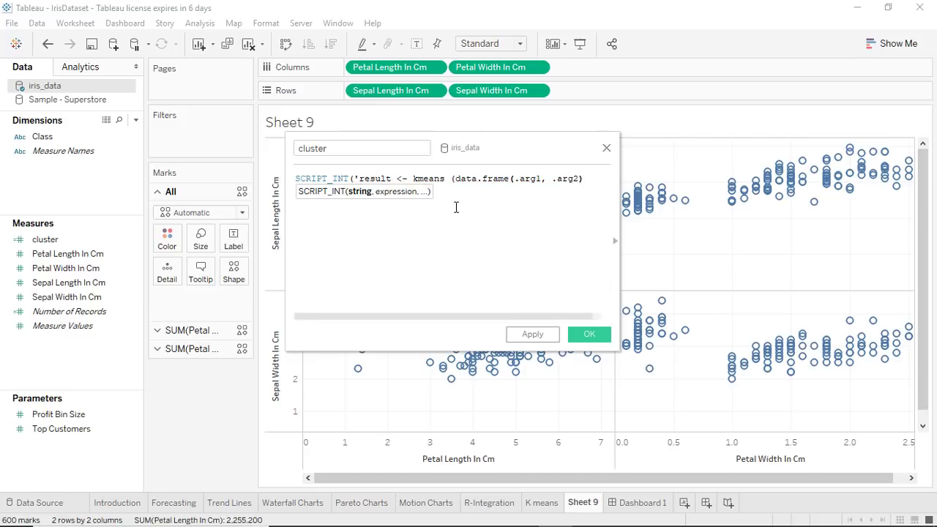
pyautogui.write(', .arg3')
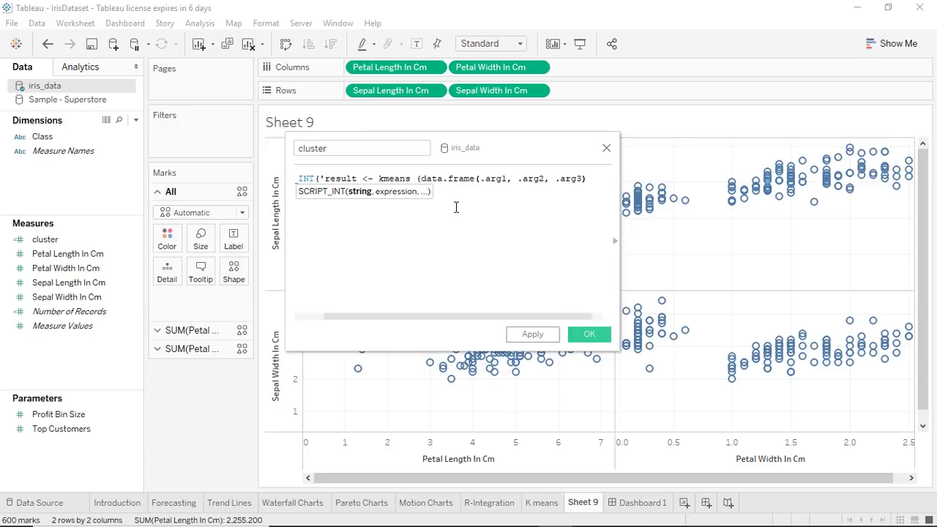
pyautogui.write(', ')
pyautogui.write('.arg4')
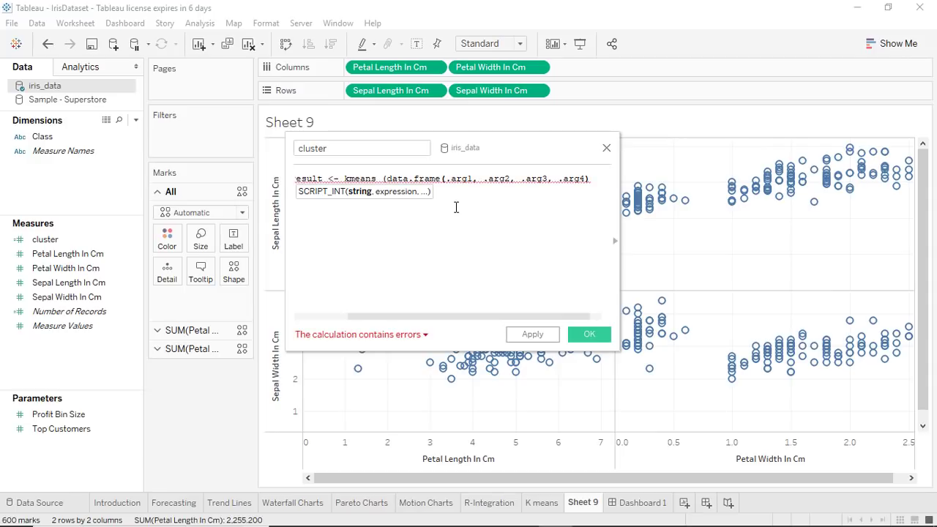
pyautogui.write(')')
pyautogui.write(',3')
pyautogui.write(';')
pyautogui.write(')')
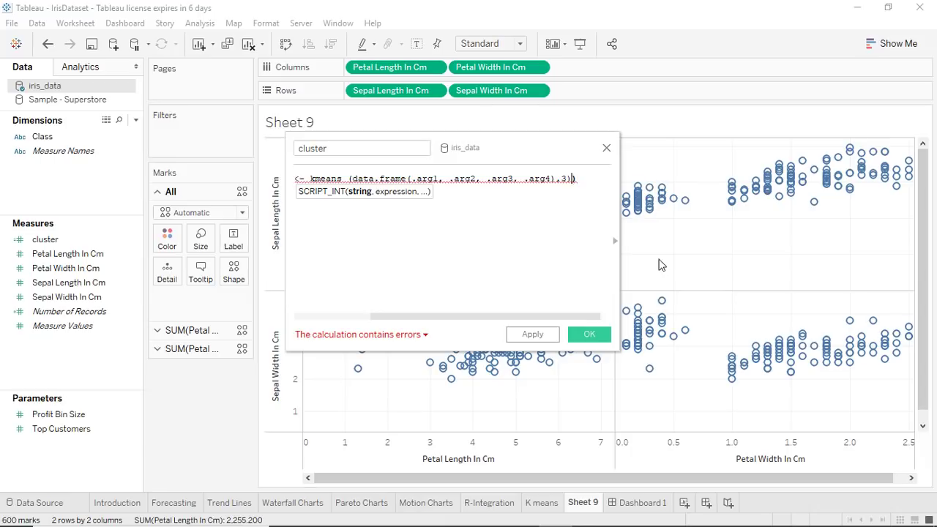
pyautogui.write('$')
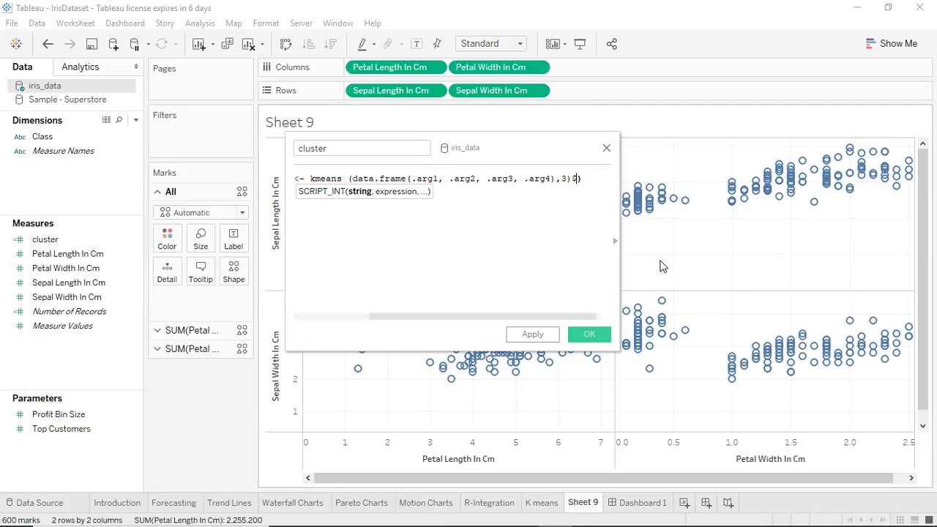
pyautogui.write('cluster')
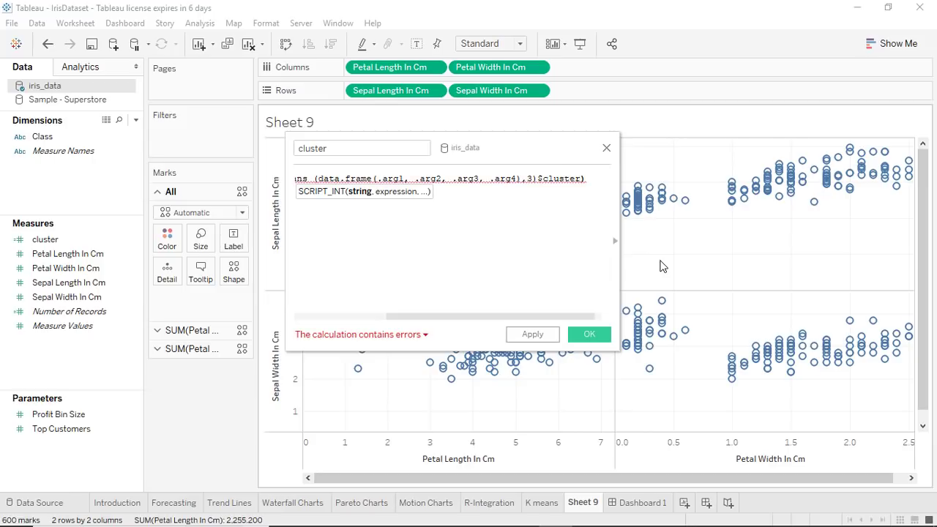
pyautogui.write(';')
pyautogui.write("'")
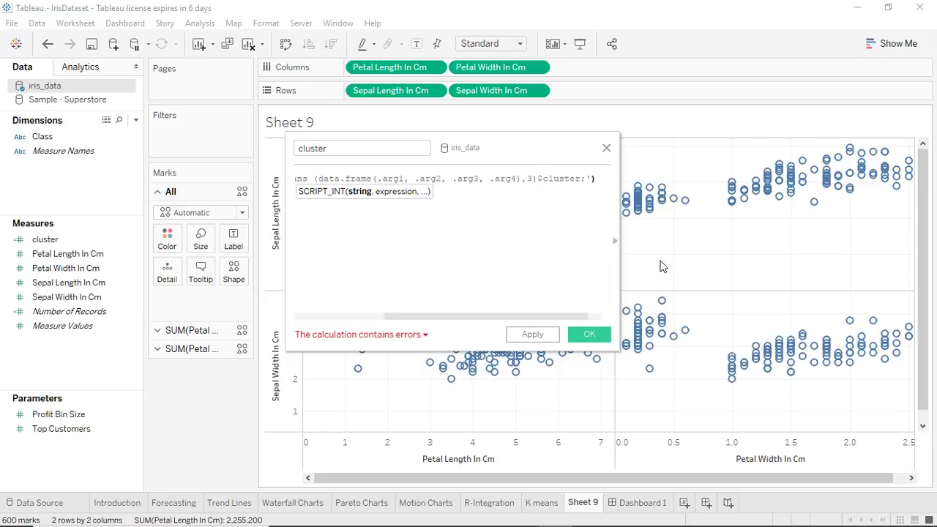
pyautogui.write(',')
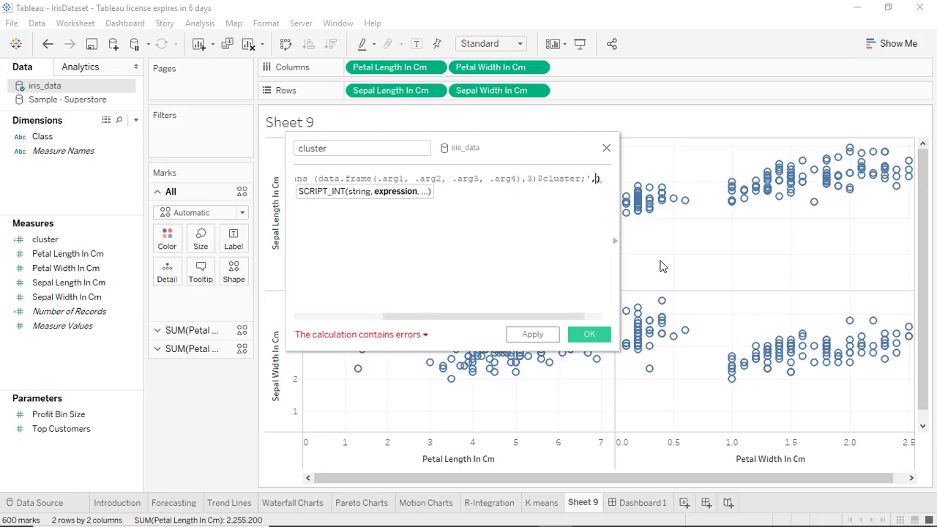
pyautogui.write(' S')
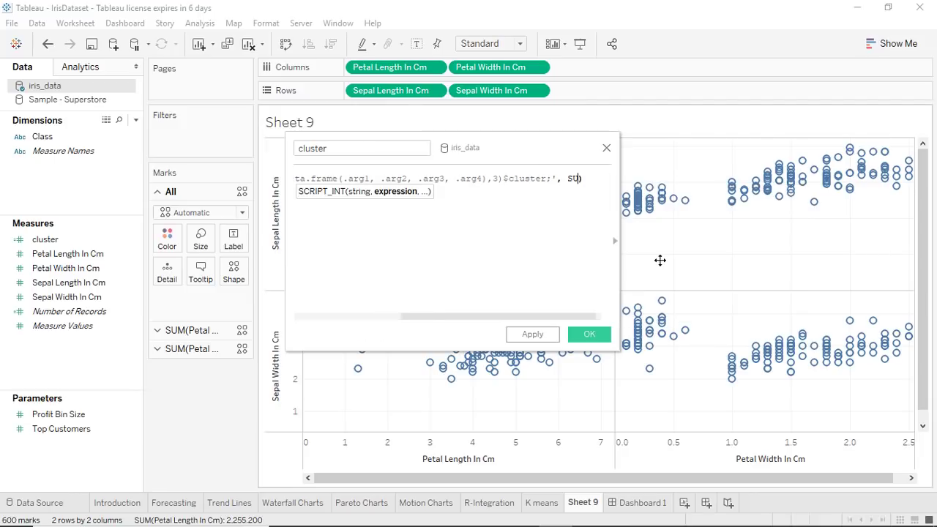
pyautogui.write('Um')
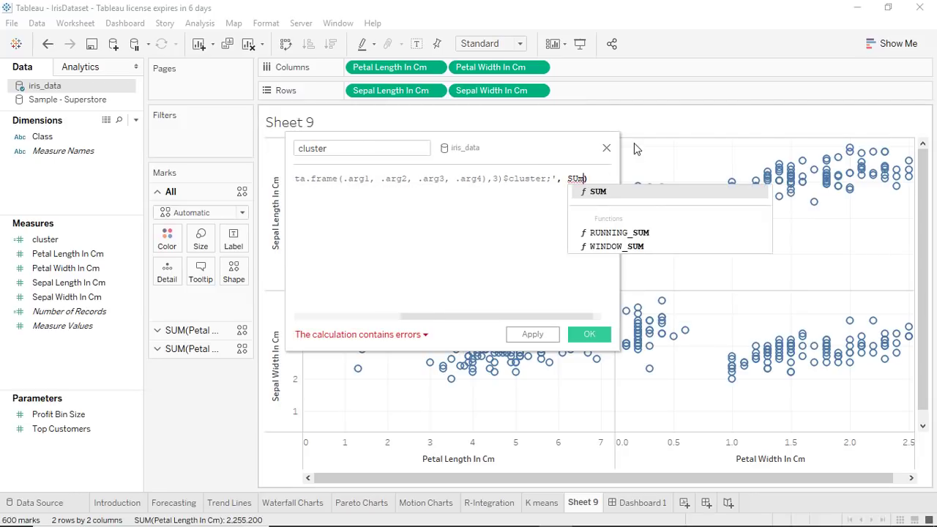
# Add SUM([Petal Length In Cm]) as the first script argument and paste a copy after it.
pyautogui.click(636, 192)
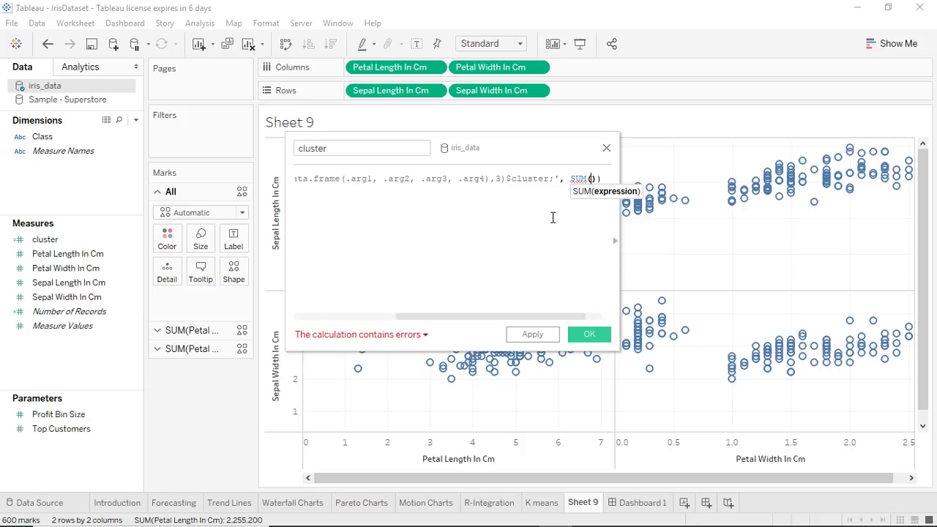
pyautogui.write('[')
pyautogui.write('Peta')
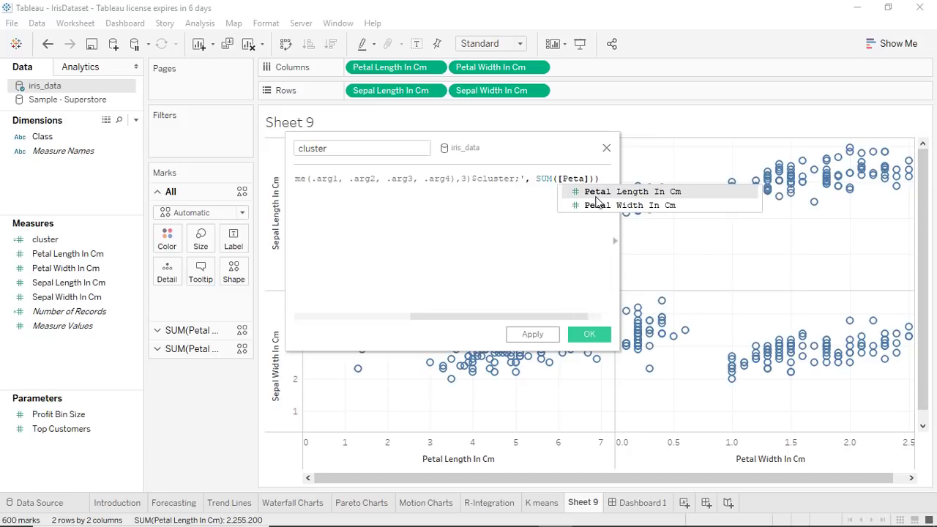
pyautogui.press('Return')
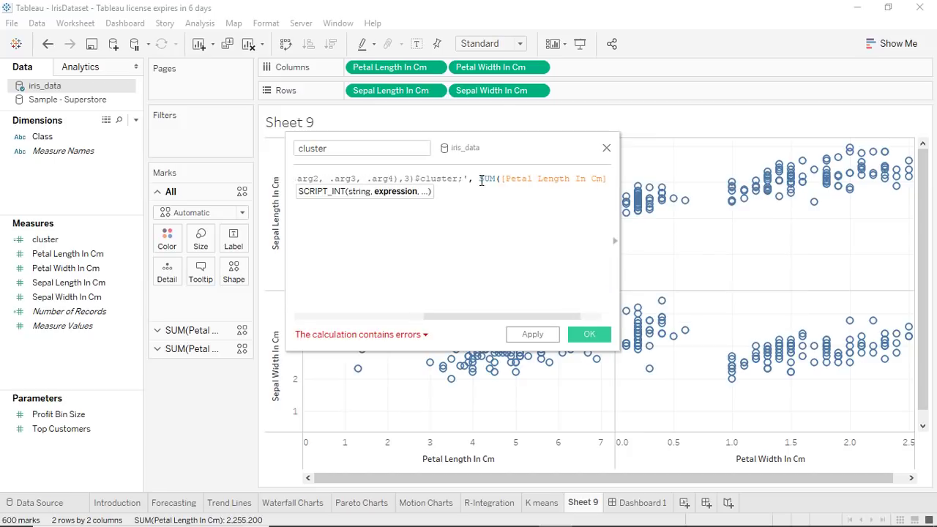
pyautogui.moveTo(480, 180); pyautogui.dragTo(578, 180)
pyautogui.hotkey('ctrl', 'c')
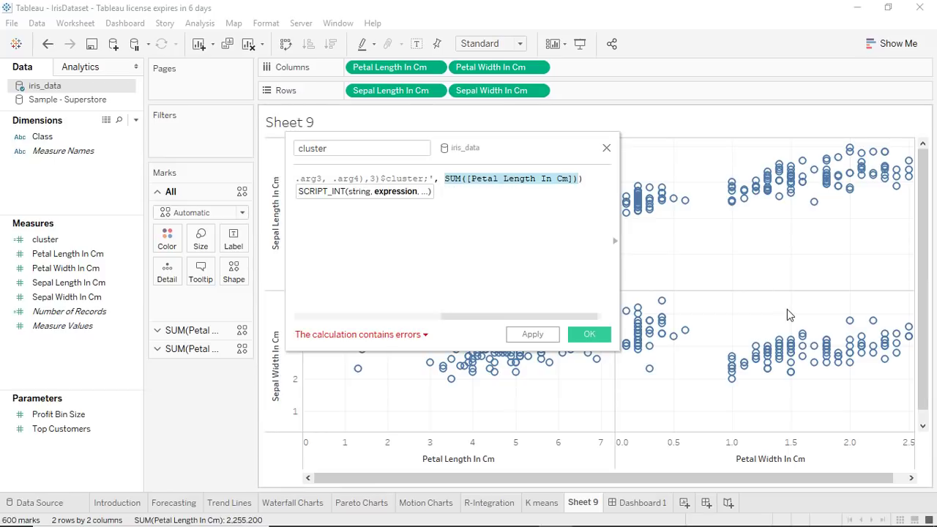
pyautogui.press('Right')
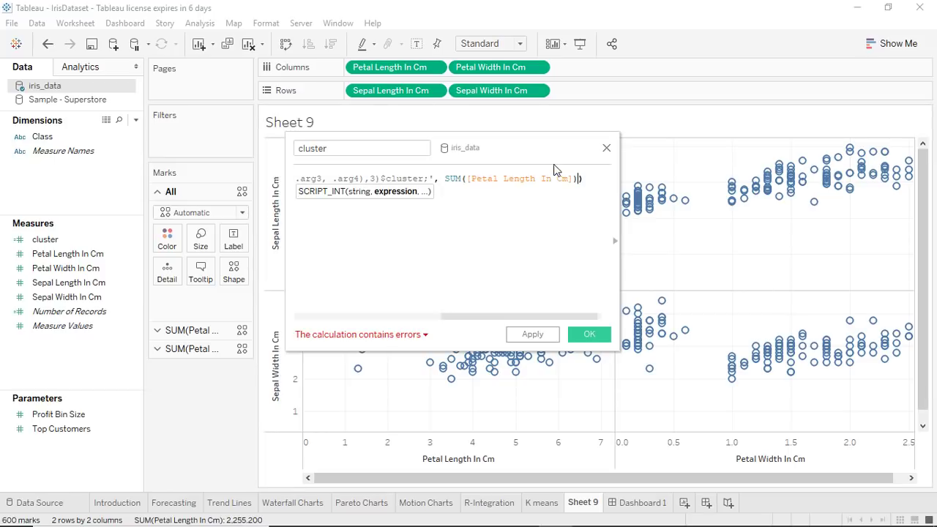
pyautogui.write(',')
pyautogui.hotkey('ctrl', 'v')
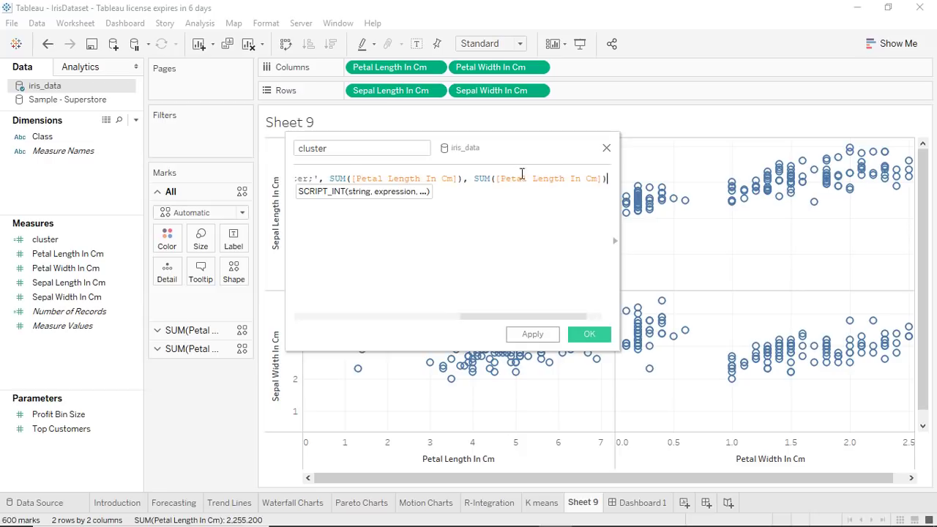
# Change the second SUM argument to Petal Width In Cm.
pyautogui.click(562, 178)
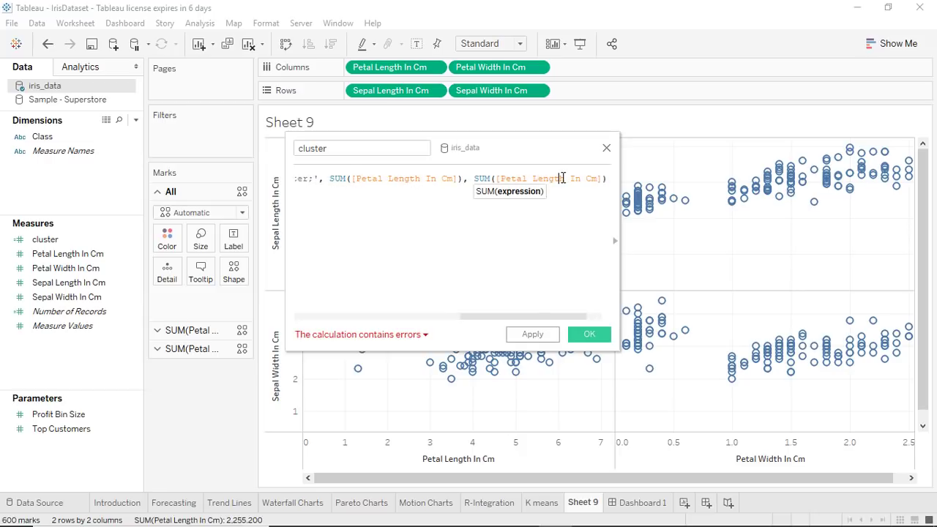
pyautogui.moveTo(562, 178); pyautogui.dragTo(536, 180)
pyautogui.press('BackSpace')
pyautogui.press('BackSpace')
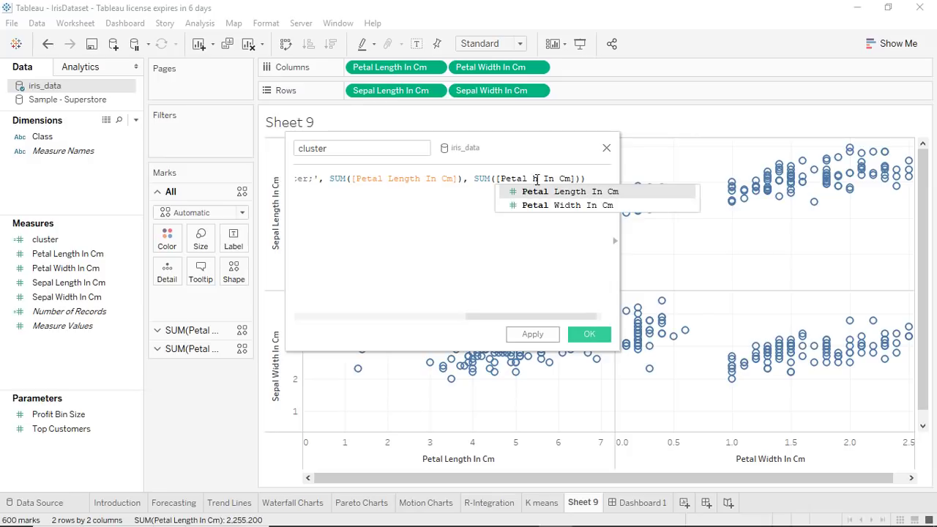
pyautogui.click(544, 205)
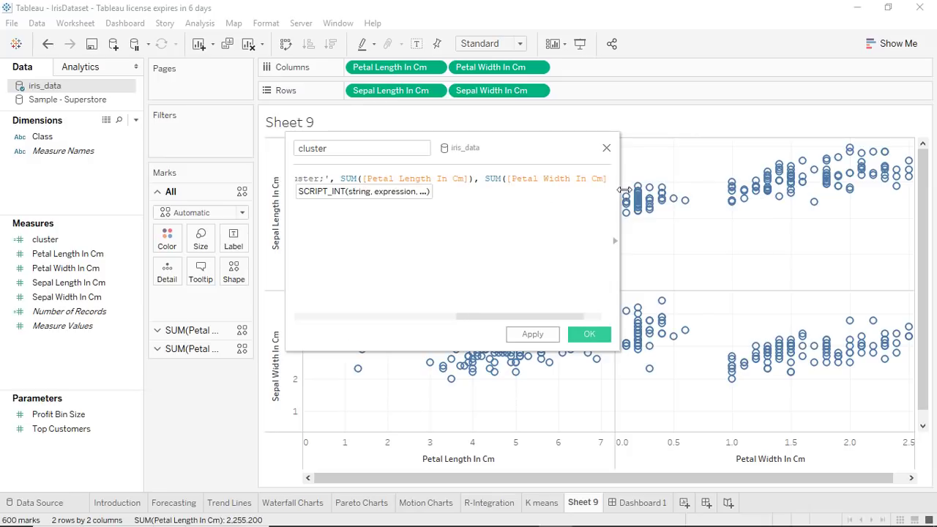
pyautogui.write(')')
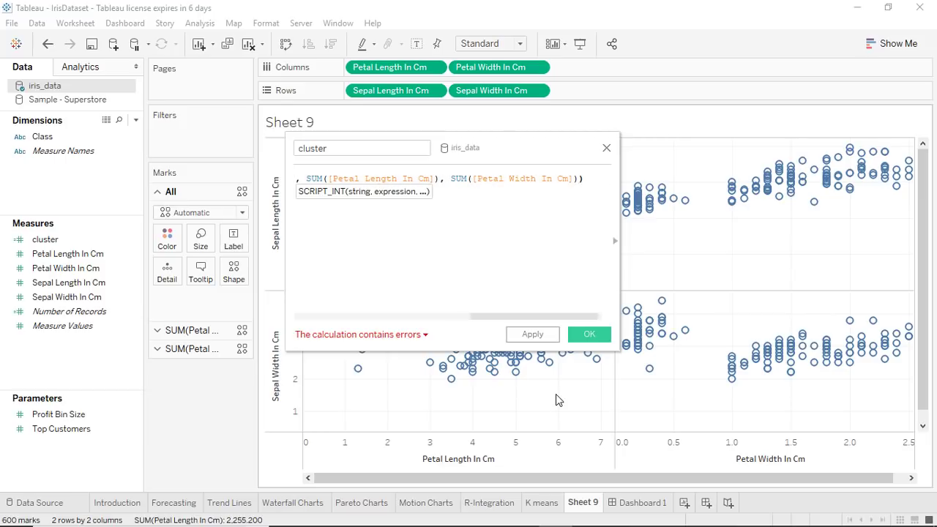
pyautogui.write(',')
# Make the third SUM argument Sepal Length In Cm and append a fourth SUM argument.
pyautogui.hotkey('ctrl', 'v')
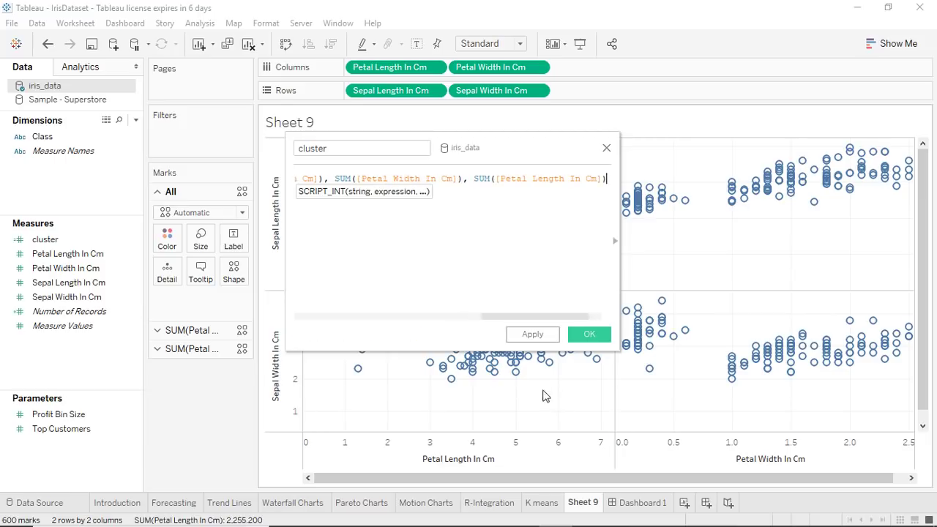
pyautogui.click(521, 178)
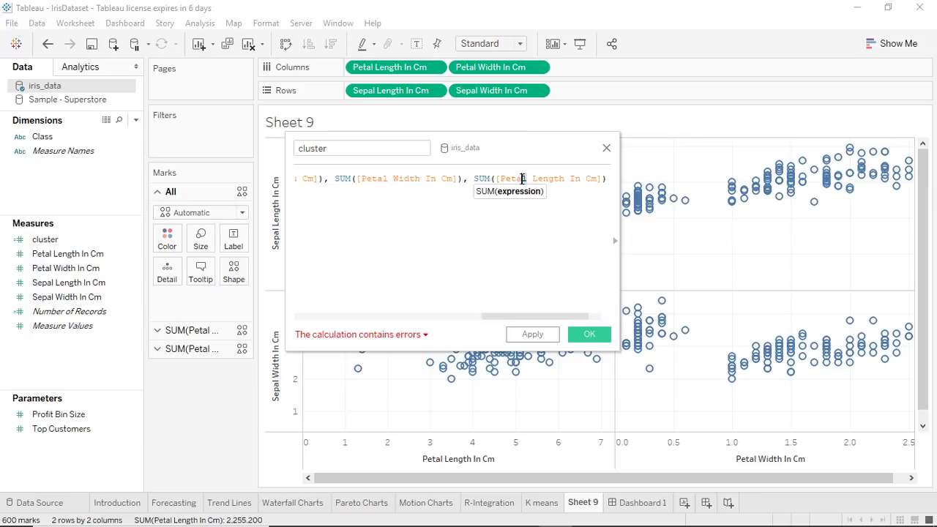
pyautogui.doubleClick(518, 178)
pyautogui.write('Se')
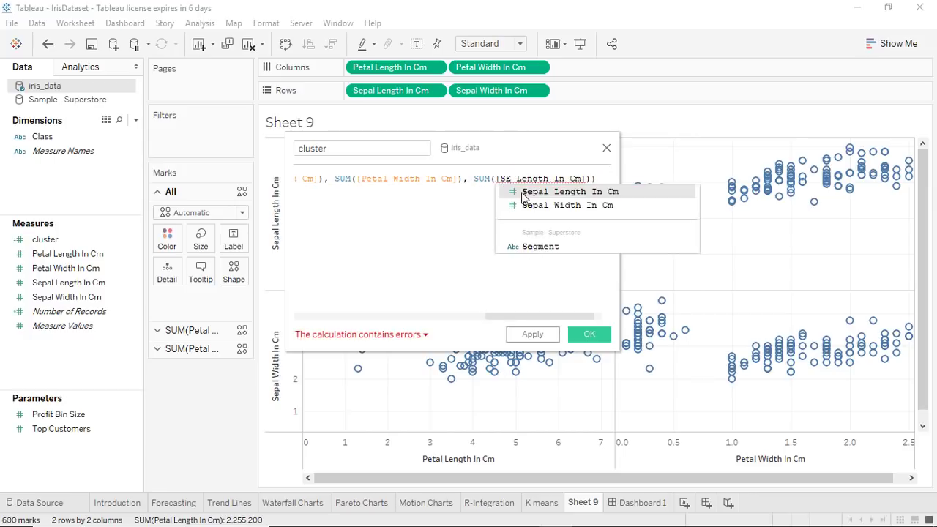
pyautogui.click(523, 192)
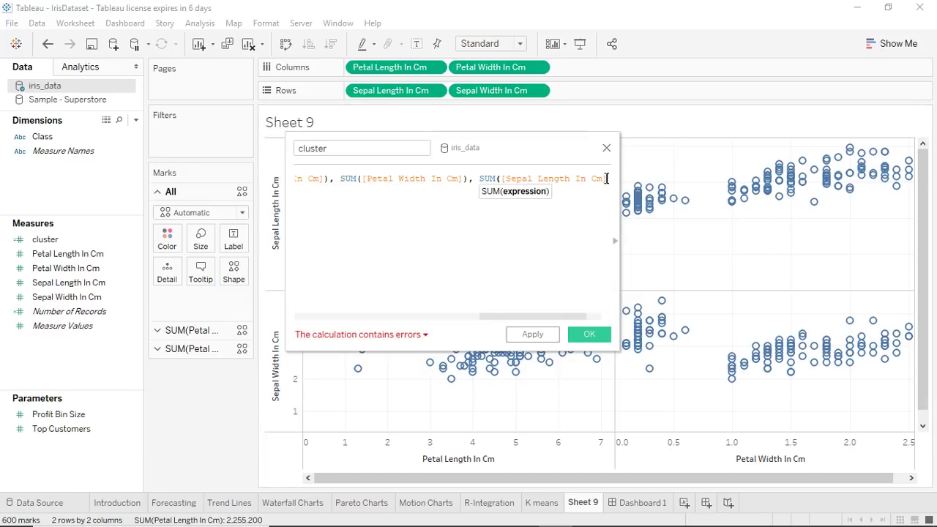
pyautogui.write(')')
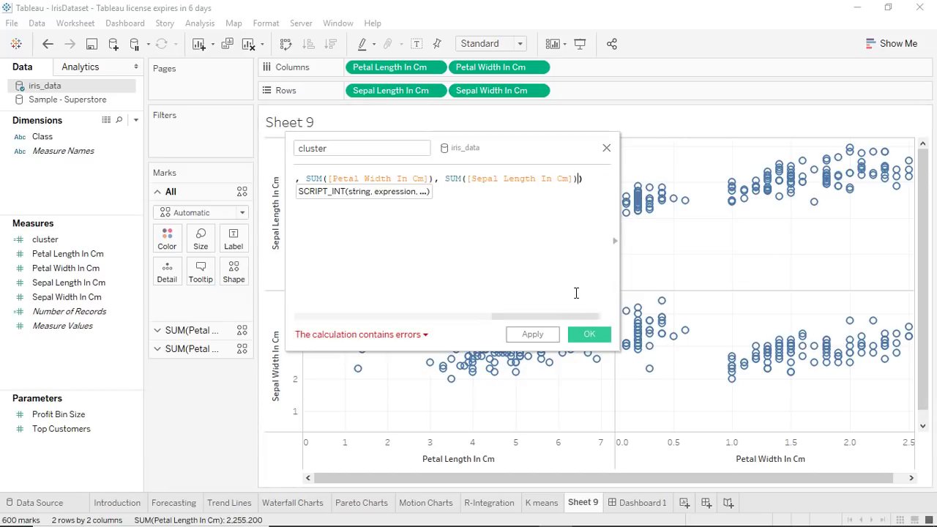
pyautogui.write(',')
pyautogui.write(' SUM([Petal Length In Cm])')
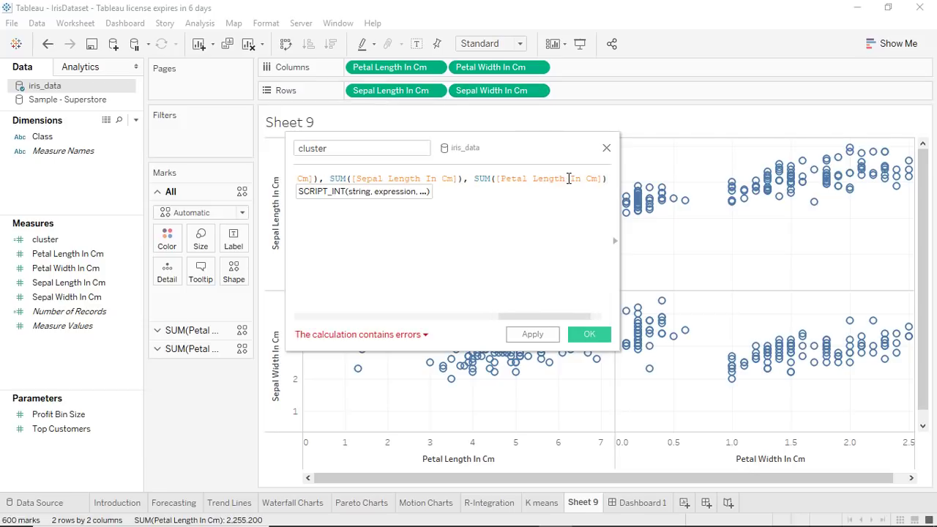
# Change the last SUM to Sepal Width In Cm and close the SCRIPT_INT parenthesis.
pyautogui.click(566, 178)
pyautogui.moveTo(566, 178); pyautogui.dragTo(502, 179)
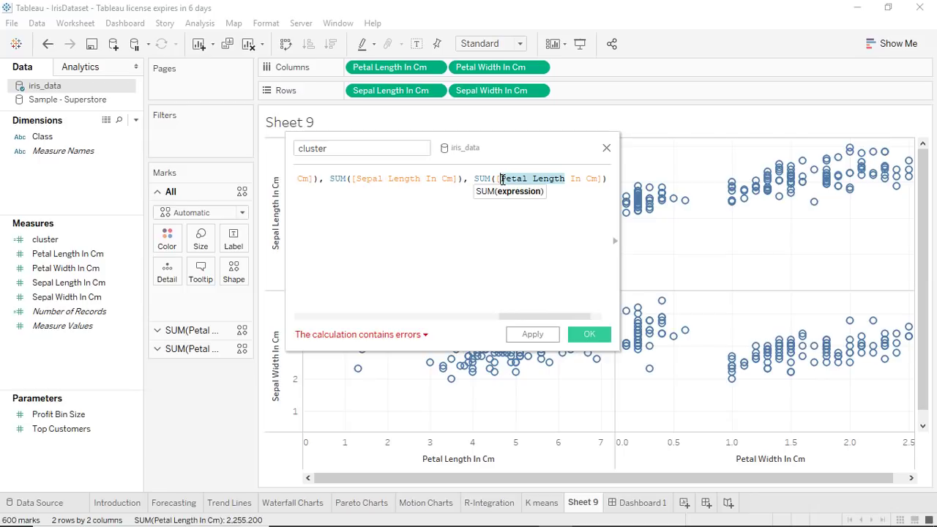
pyautogui.write('s')
pyautogui.write('epal w')
pyautogui.click(556, 205)
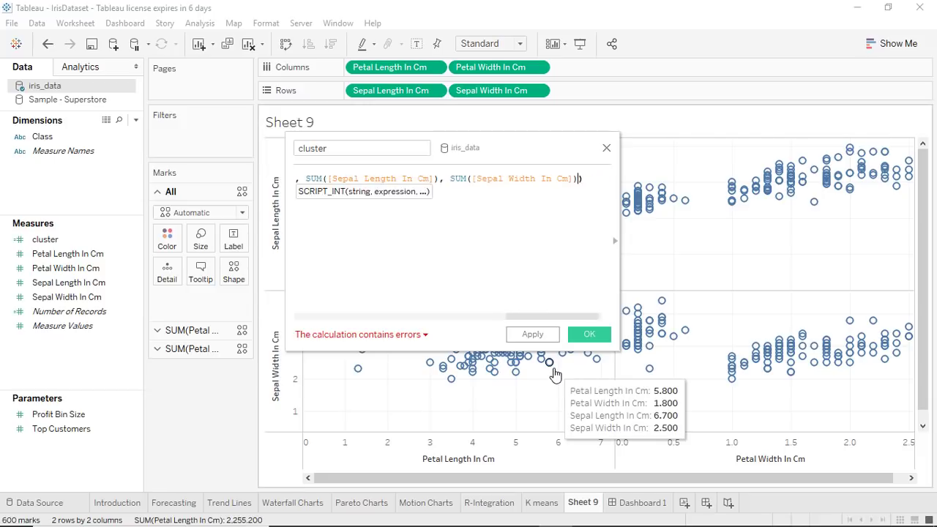
pyautogui.write(')')
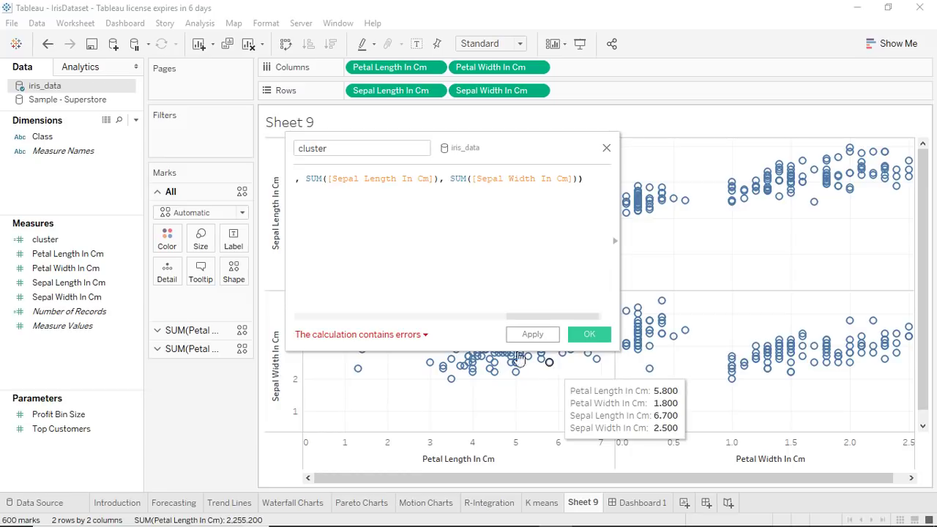
# Rename the calculation to 'cluster 2', apply it, and close the editor.
pyautogui.click(427, 336)
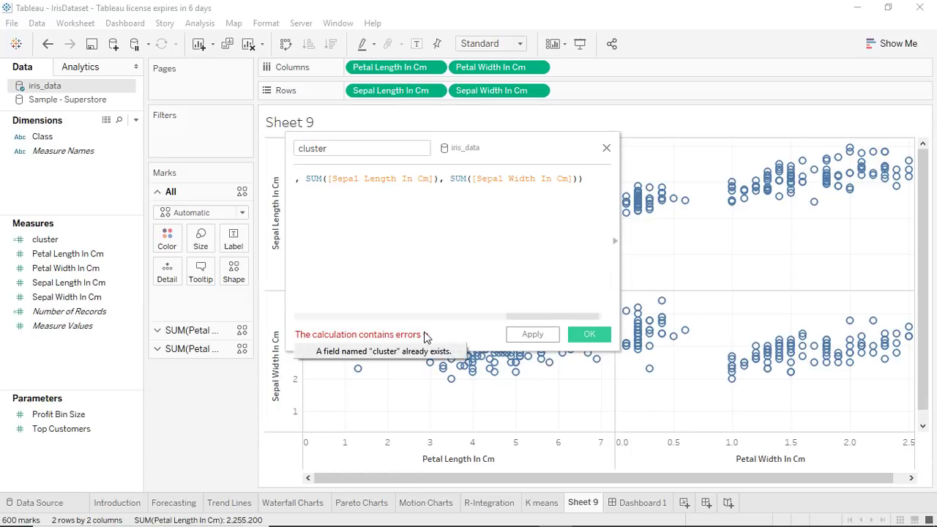
pyautogui.click(340, 150)
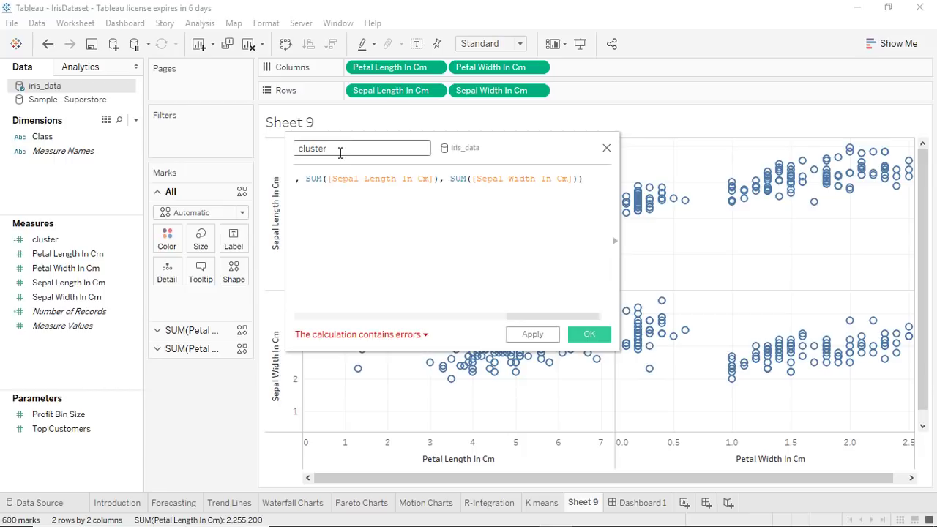
pyautogui.write(' 2')
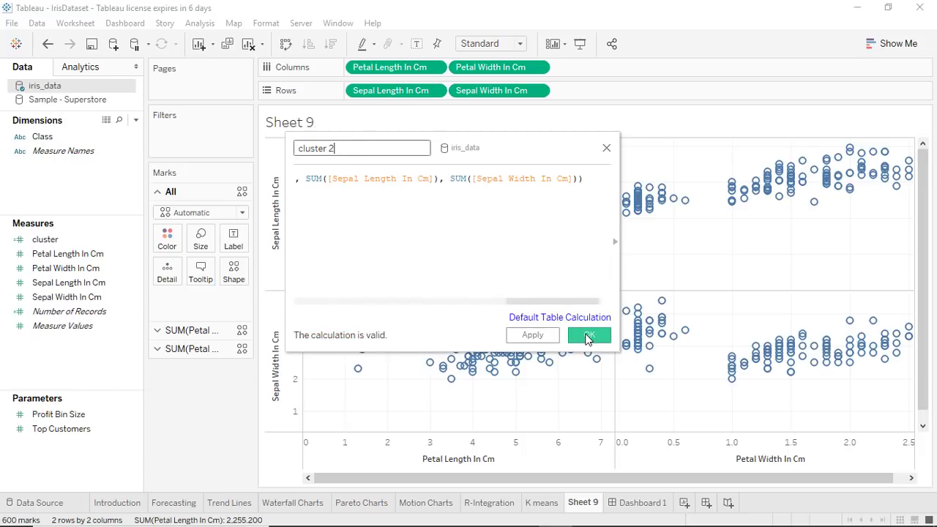
pyautogui.click(532, 335)
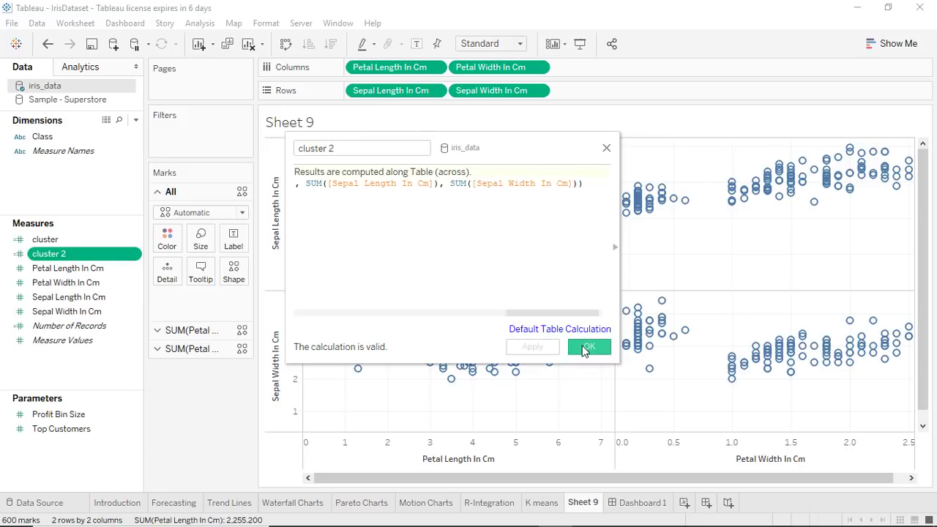
pyautogui.click(584, 344)
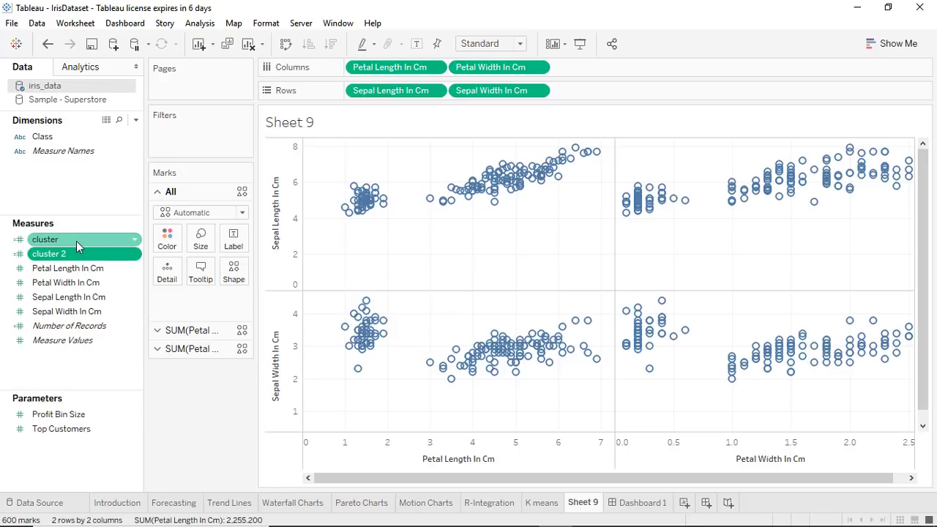
# Colour the Sheet 9 marks by cluster using the Temperature Diverging palette.
pyautogui.moveTo(76, 241); pyautogui.dragTo(168, 236)
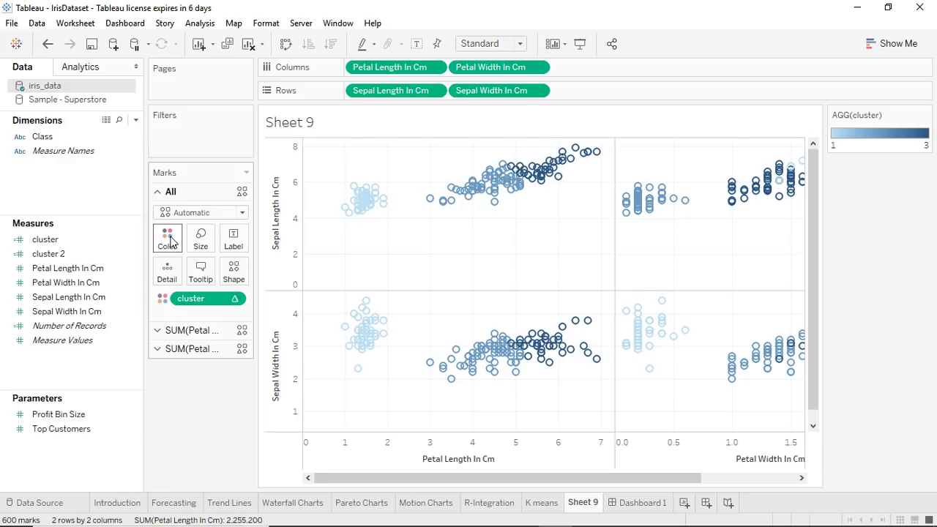
pyautogui.click(175, 244)
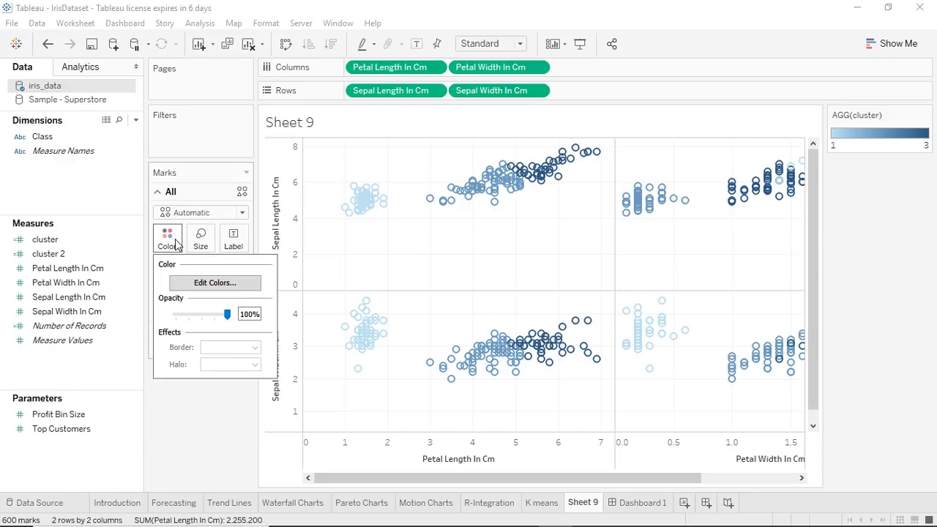
pyautogui.click(213, 285)
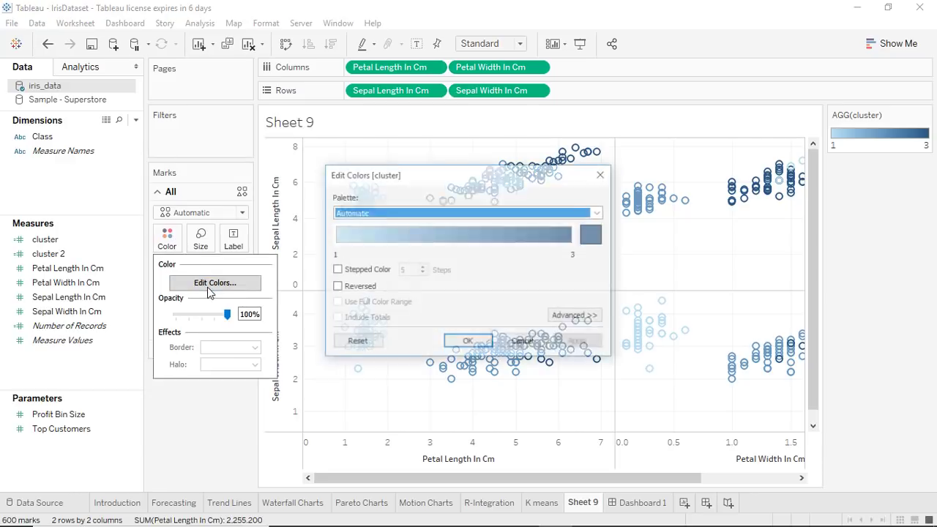
pyautogui.click(599, 213)
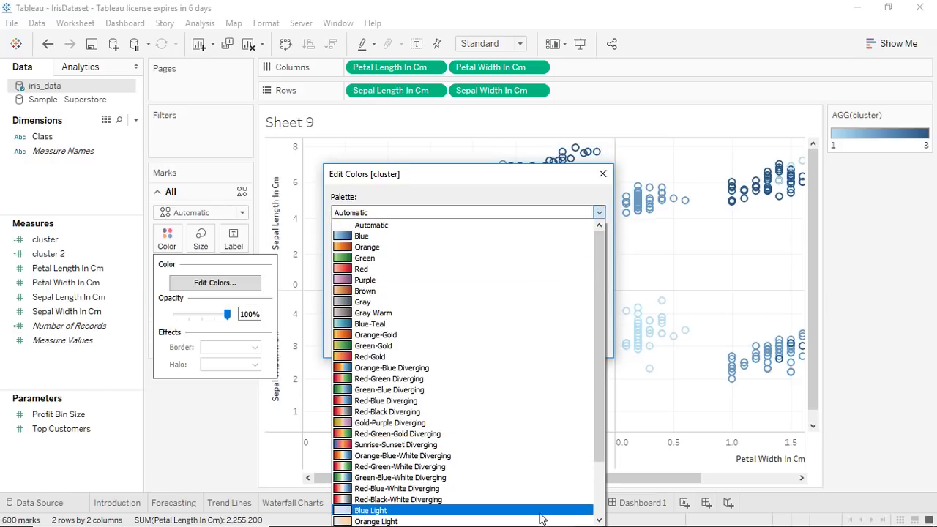
pyautogui.click(529, 489)
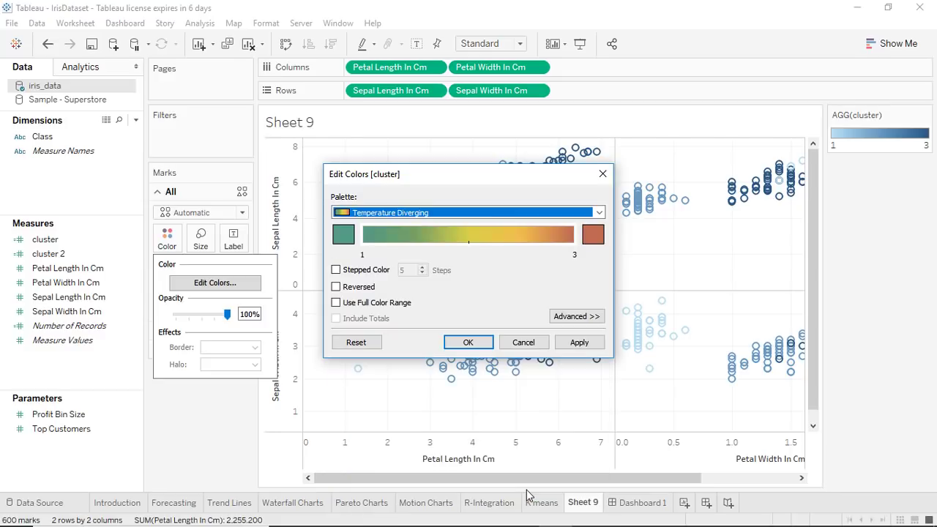
pyautogui.click(579, 342)
pyautogui.click(461, 341)
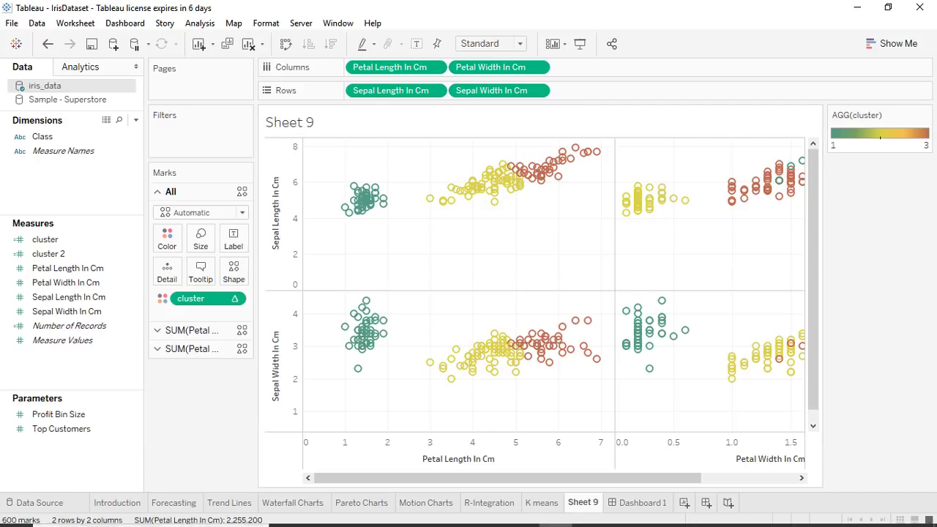
pyautogui.click(500, 504)
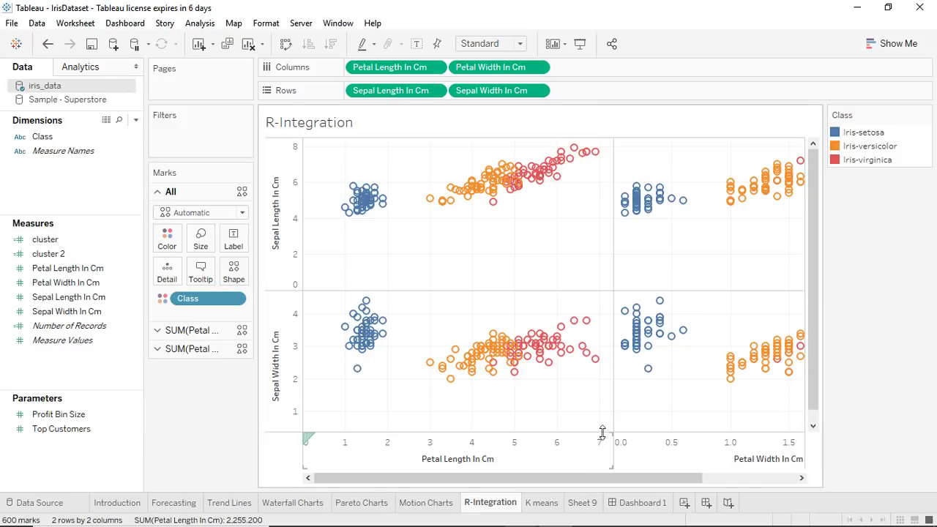
pyautogui.click(584, 503)
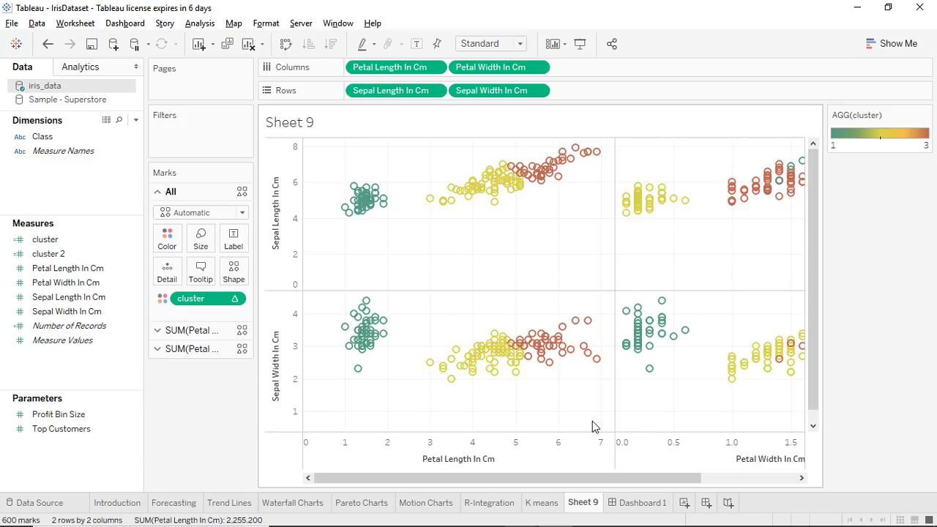
# Switch from Tableau Desktop to the browser's Tableau Public gallery and scroll it.
pyautogui.hotkey('alt', 'Tab')
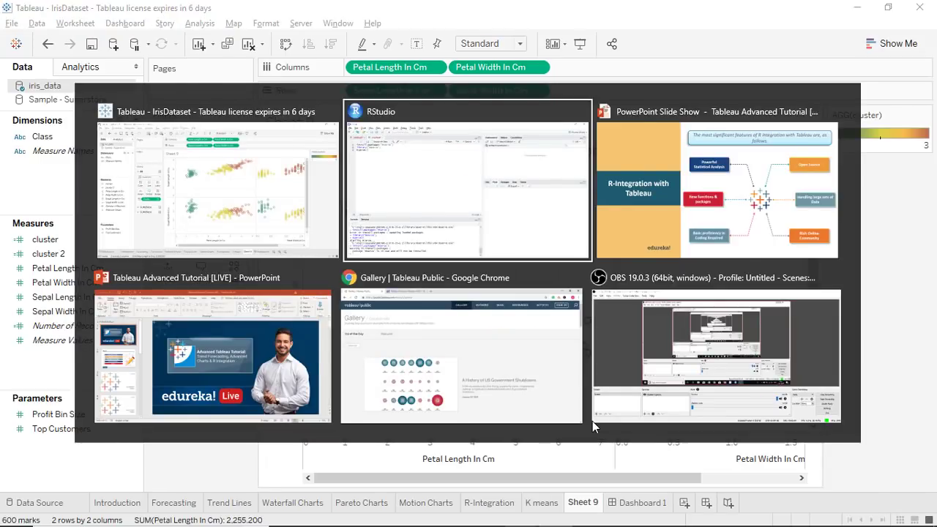
pyautogui.press('Tab')
pyautogui.press('Tab')
pyautogui.press('Tab')
pyautogui.press('alt')
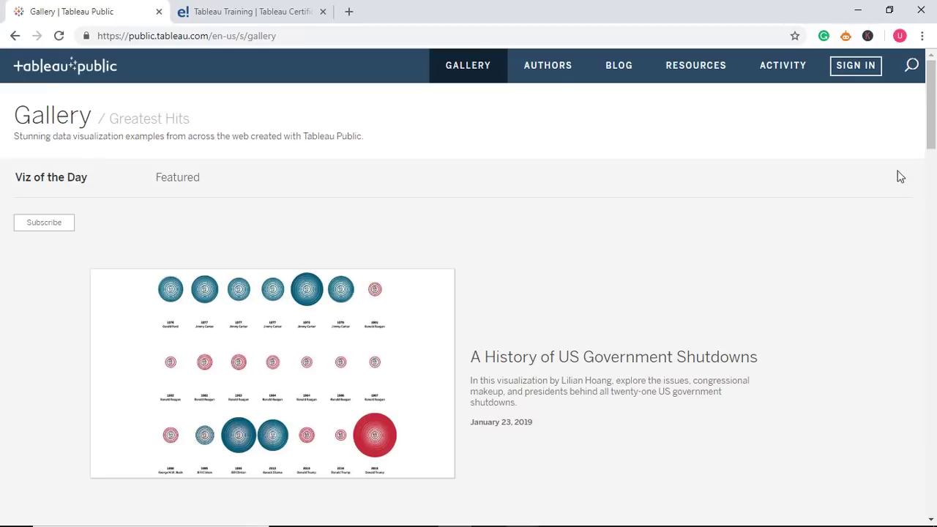
pyautogui.moveTo(931, 139)
pyautogui.mouseDown()
pyautogui.moveTo(931, 259)
pyautogui.moveTo(920, 111)
pyautogui.mouseUp()
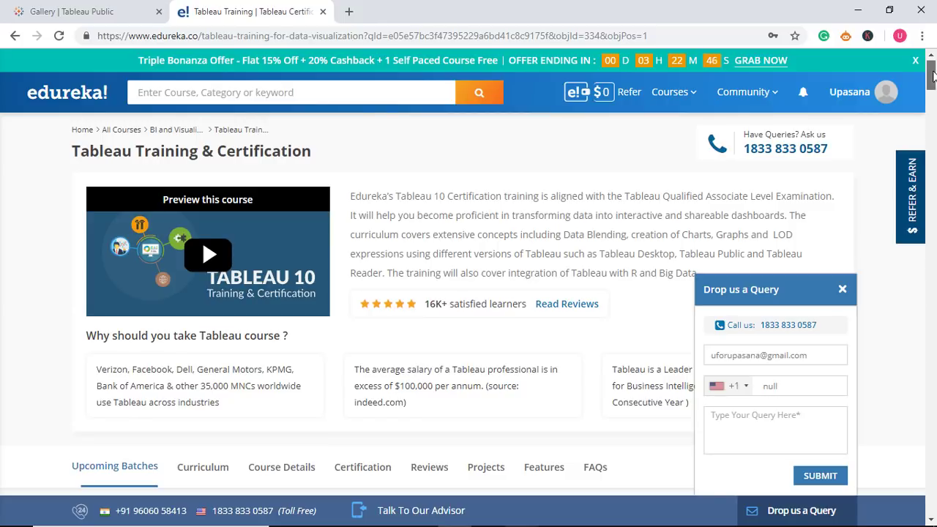
# Dismiss the 'Drop us a Query' popup, then browse Upcoming Batches and Curriculum before returning to the top.
pyautogui.moveTo(932, 73); pyautogui.dragTo(933, 91)
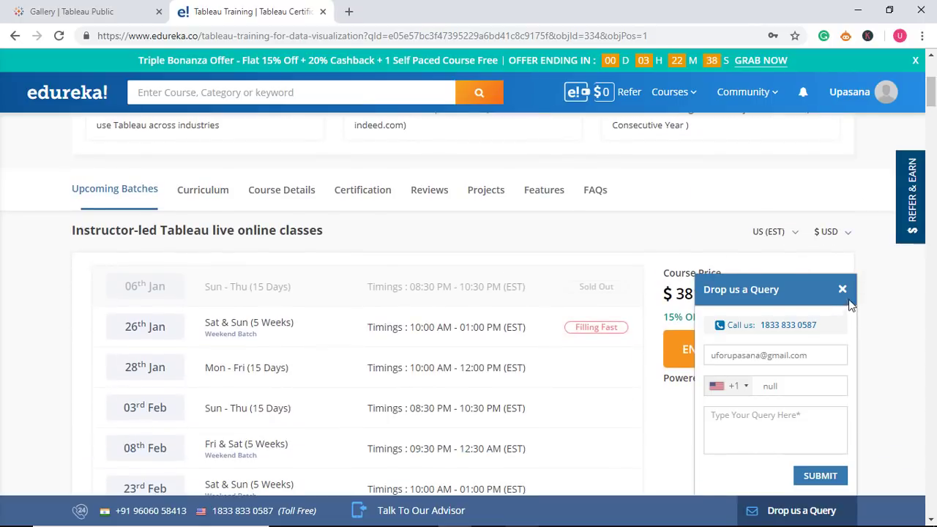
pyautogui.click(842, 291)
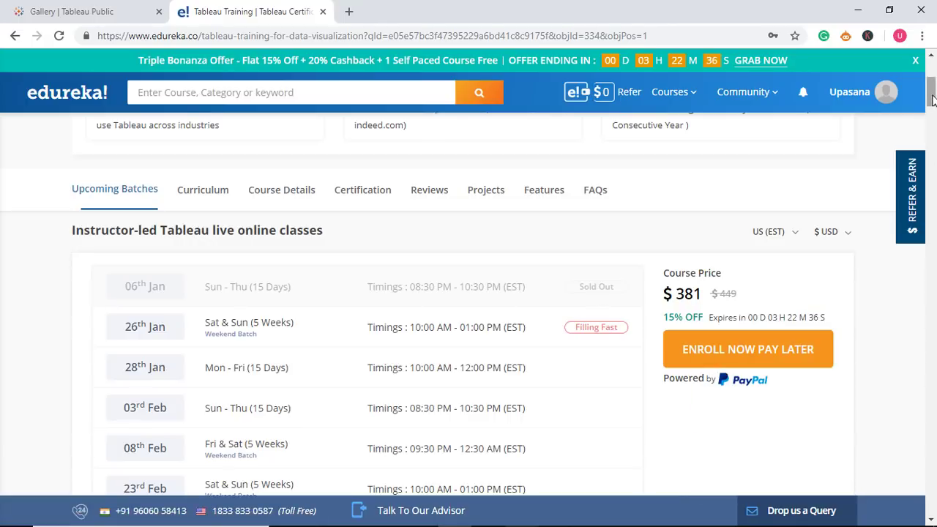
pyautogui.moveTo(931, 101); pyautogui.dragTo(931, 107)
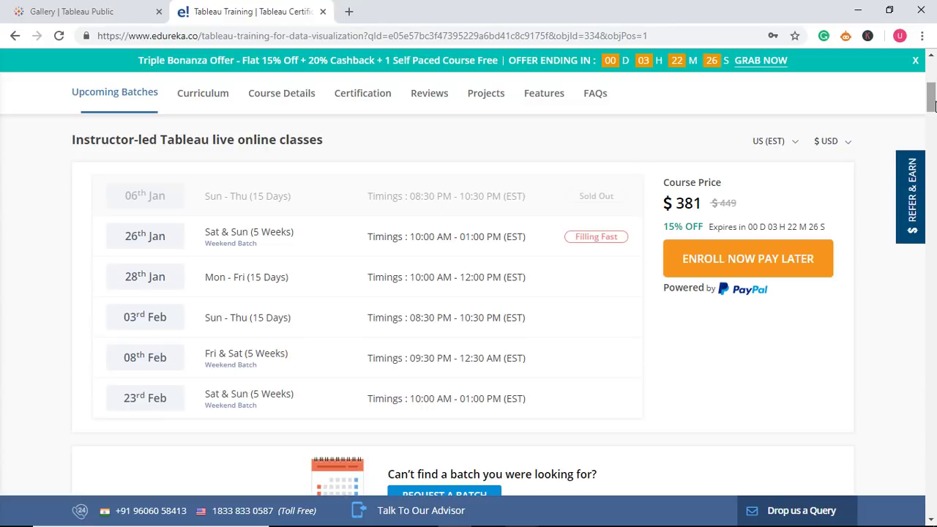
pyautogui.moveTo(933, 107); pyautogui.dragTo(934, 165)
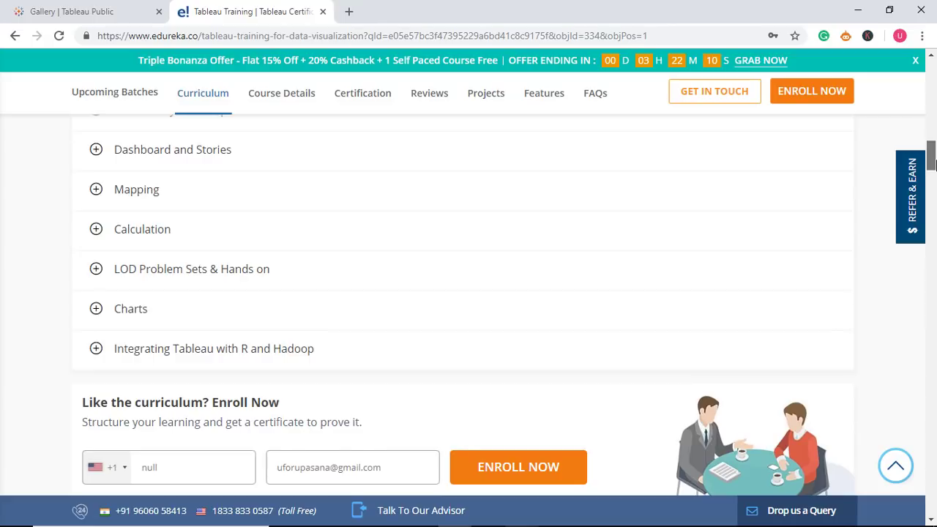
pyautogui.moveTo(933, 164); pyautogui.dragTo(934, 171)
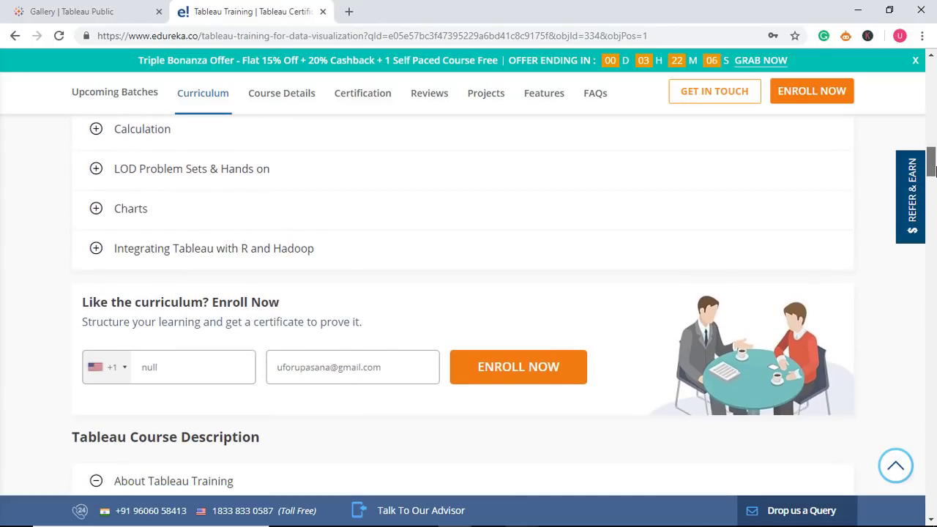
pyautogui.moveTo(933, 169)
pyautogui.mouseDown()
pyautogui.moveTo(934, 189)
pyautogui.moveTo(925, 70)
pyautogui.mouseUp()
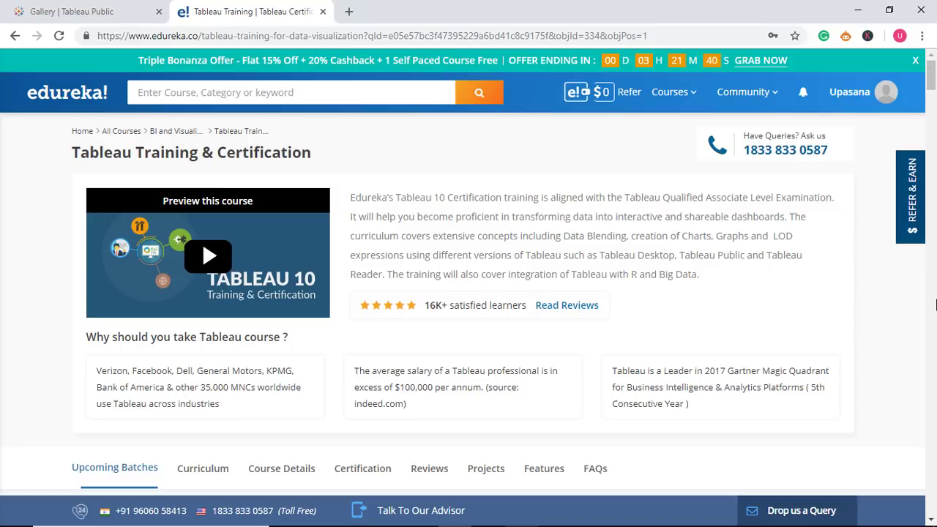
# Cycle the Alt+Tab window switcher to the PowerPoint R-Integration slide show.
pyautogui.hotkey('alt', 'Tab')
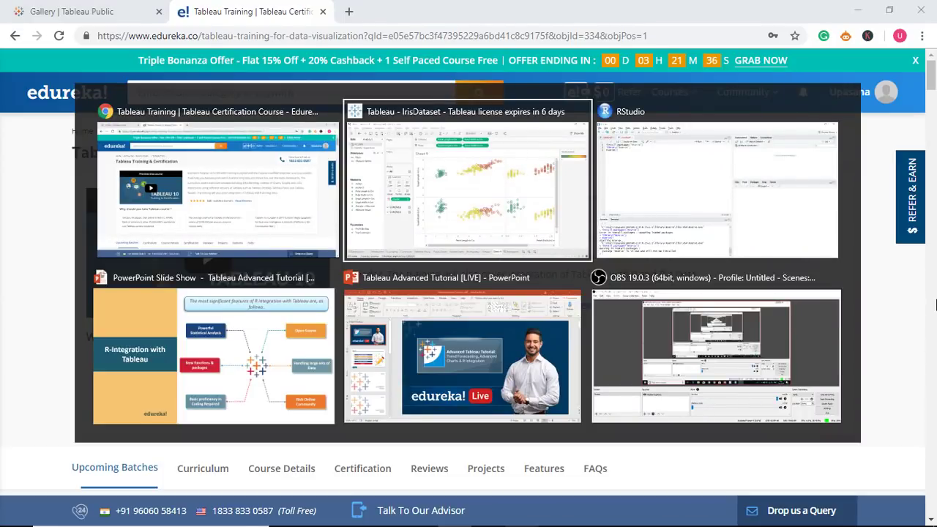
pyautogui.press('Tab')
pyautogui.press('Tab')
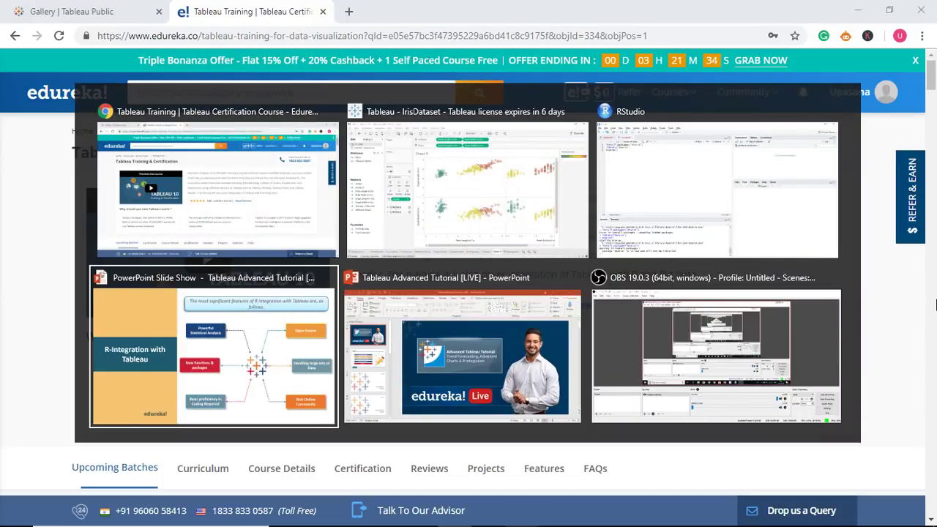